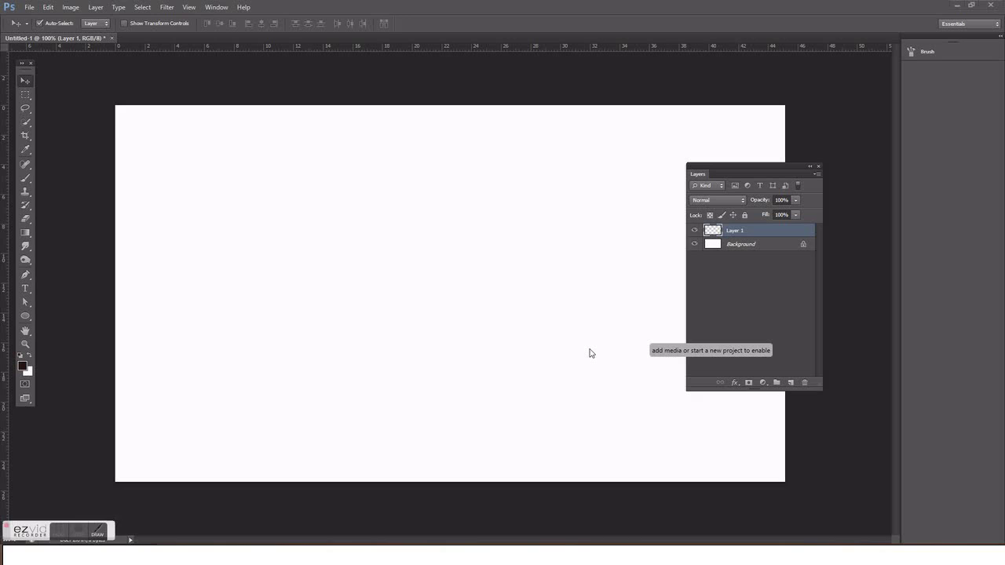
Step: Draw a cluster of overlapping dark ellipses forming a bushy canopy outline
{"action": "left_click_drag", "start_coordinate": [717, 167], "coordinate": [742, 187]}
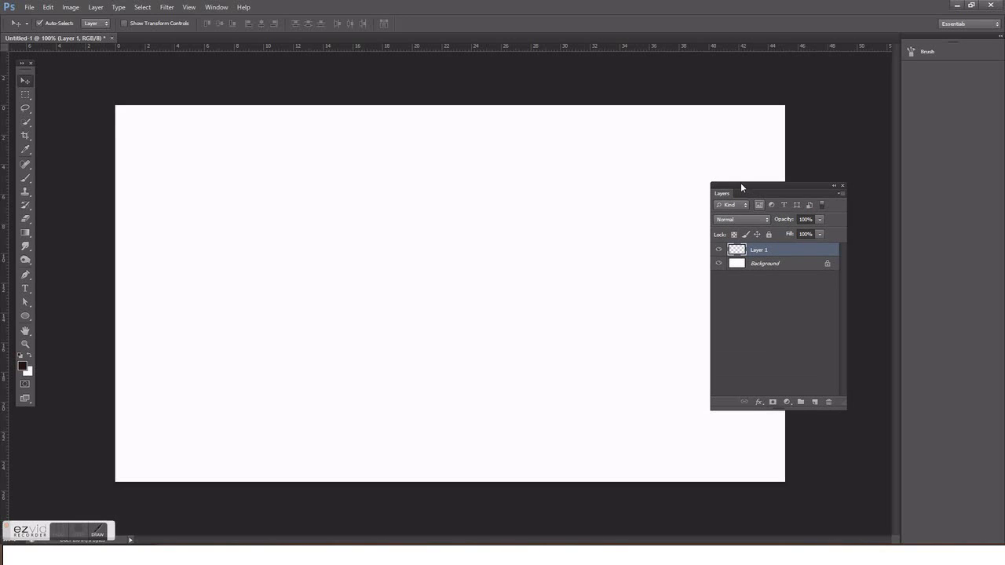
{"action": "left_click", "coordinate": [29, 318]}
{"action": "left_click_drag", "start_coordinate": [334, 341], "coordinate": [341, 344]}
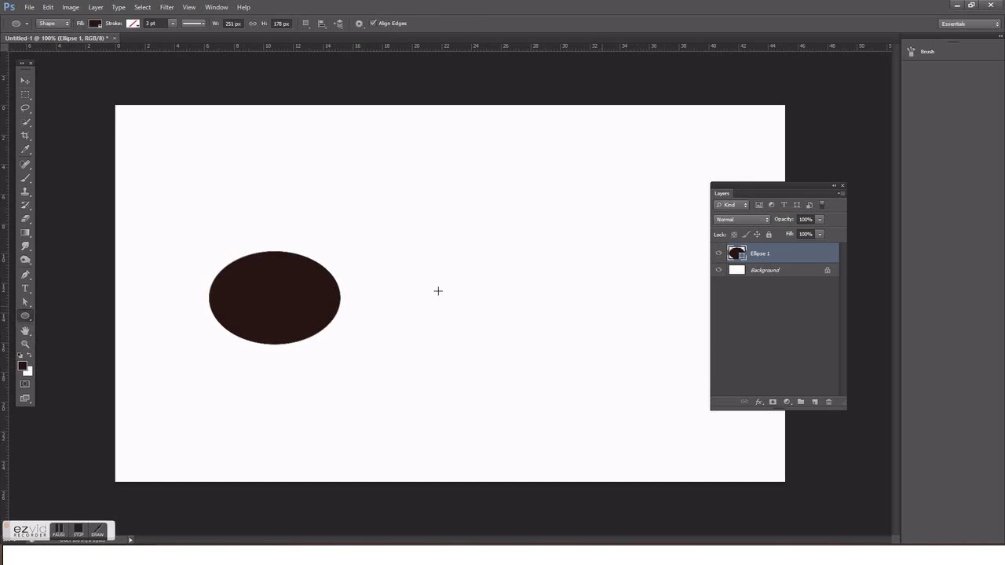
{"action": "left_click_drag", "start_coordinate": [295, 272], "coordinate": [374, 335]}
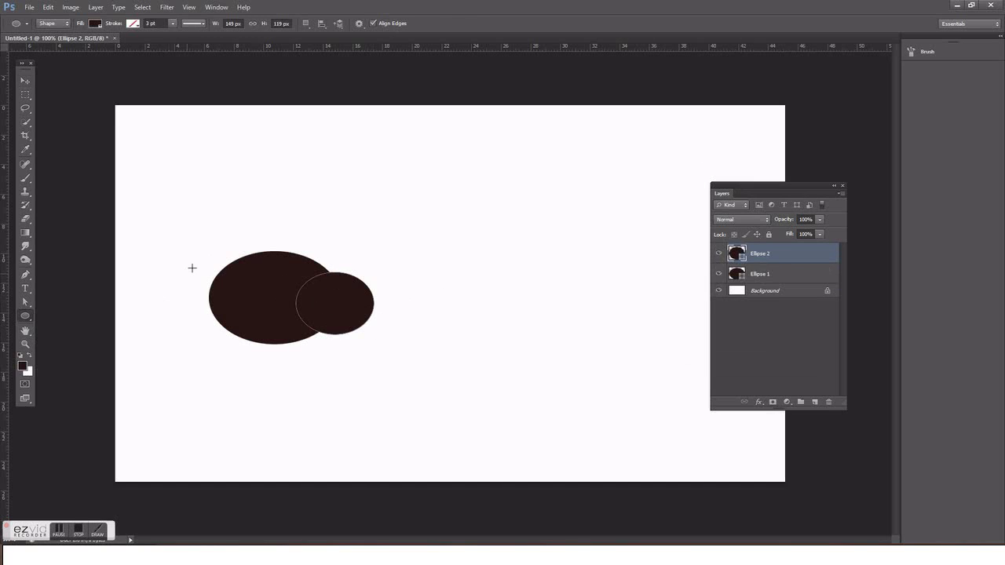
{"action": "left_click_drag", "start_coordinate": [193, 268], "coordinate": [257, 310]}
{"action": "left_click_drag", "start_coordinate": [183, 299], "coordinate": [289, 357]}
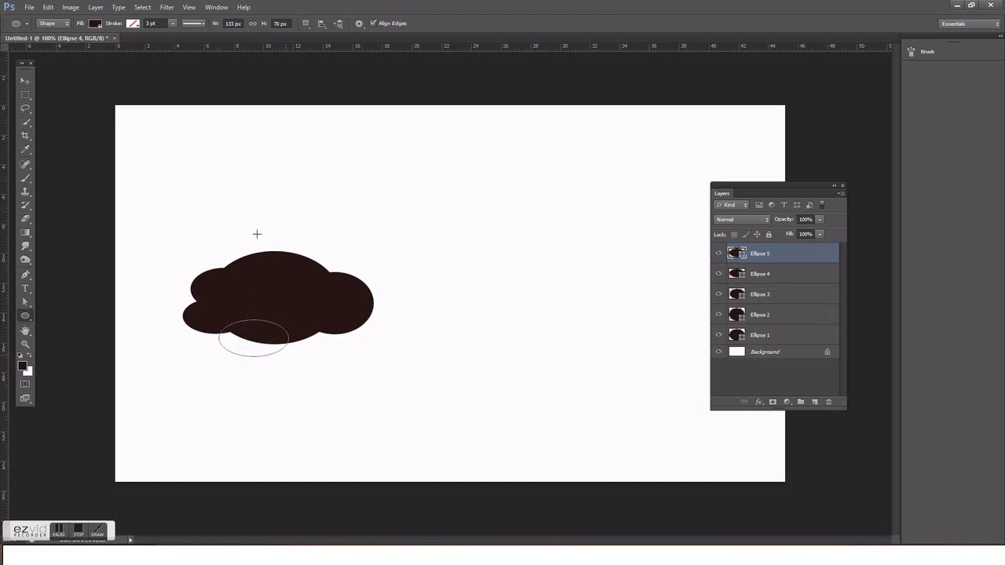
{"action": "left_click_drag", "start_coordinate": [256, 234], "coordinate": [314, 267]}
{"action": "mouse_move", "coordinate": [179, 225]}
{"action": "left_mouse_down"}
{"action": "mouse_move", "coordinate": [275, 282]}
{"action": "mouse_move", "coordinate": [346, 249]}
{"action": "left_mouse_up"}
{"action": "left_click_drag", "start_coordinate": [246, 243], "coordinate": [294, 216]}
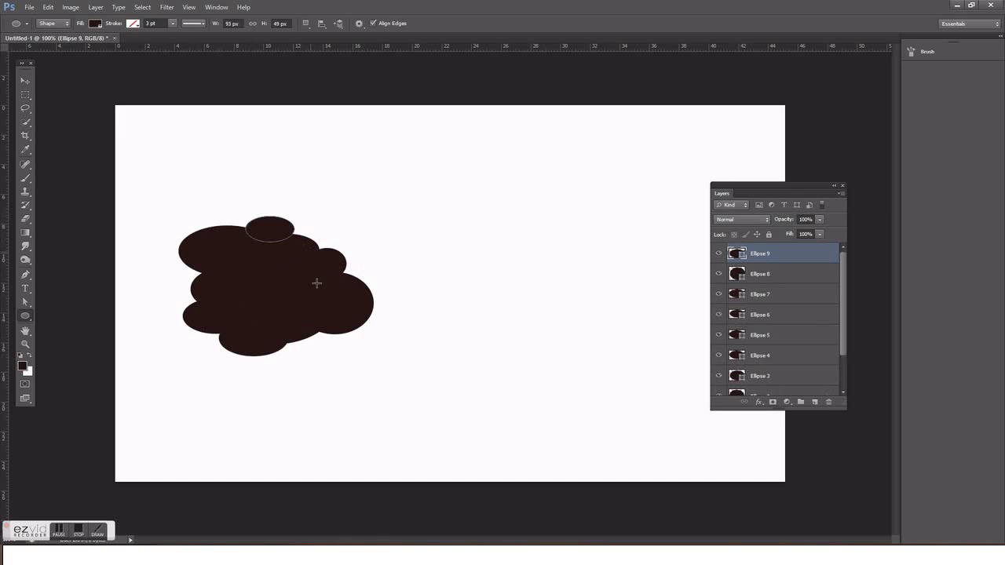
Step: Select all ellipse layers, merge them with Ctrl+E, and reposition the merged canopy
{"action": "key", "text": "v"}
{"action": "left_click", "coordinate": [336, 354]}
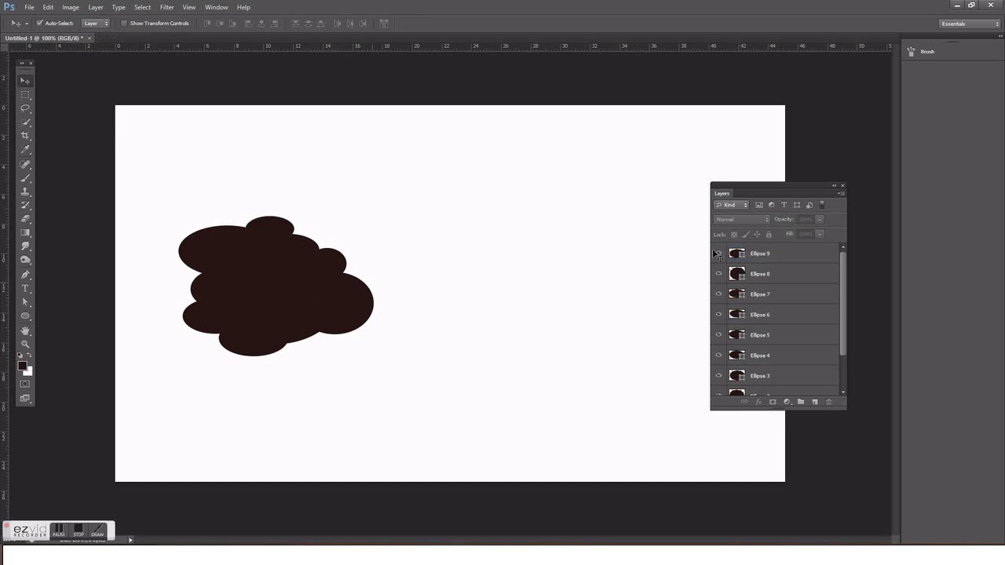
{"action": "scroll", "coordinate": [799, 314], "scroll_direction": "down", "scroll_amount": 2}
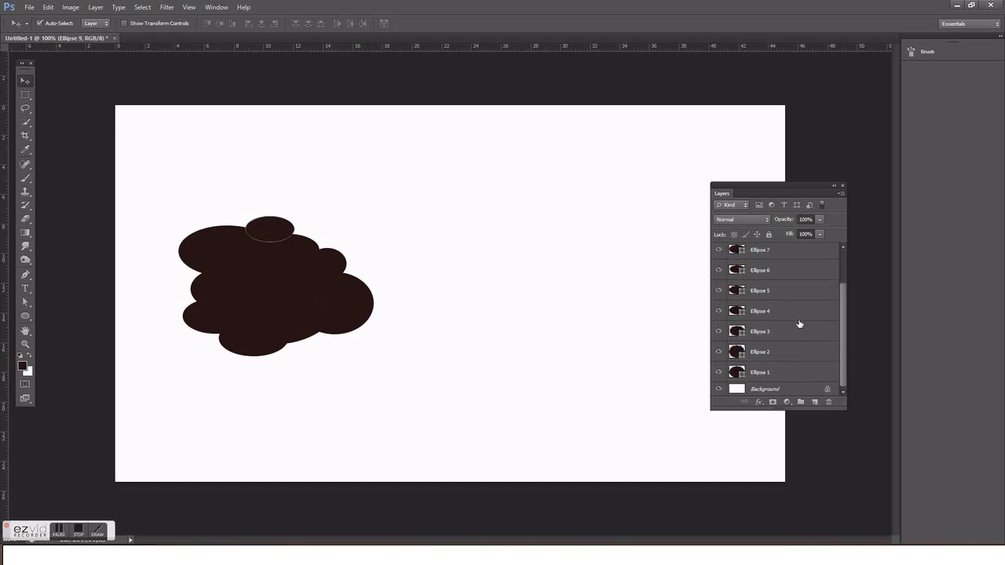
{"action": "left_click", "coordinate": [780, 373], "text": "shift"}
{"action": "key", "text": "ctrl+e"}
{"action": "left_click_drag", "start_coordinate": [328, 305], "coordinate": [344, 314]}
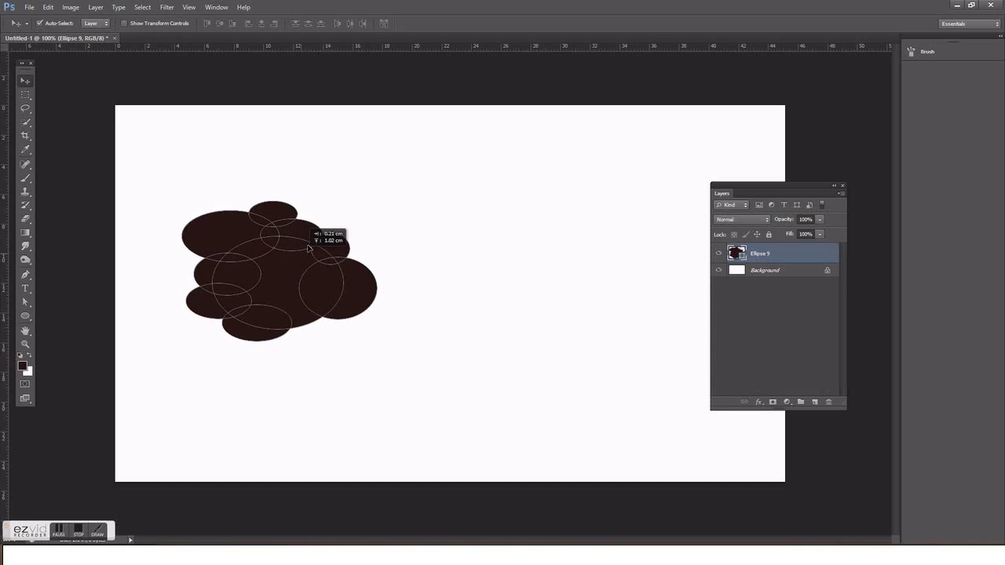
{"action": "left_click_drag", "start_coordinate": [303, 280], "coordinate": [301, 297]}
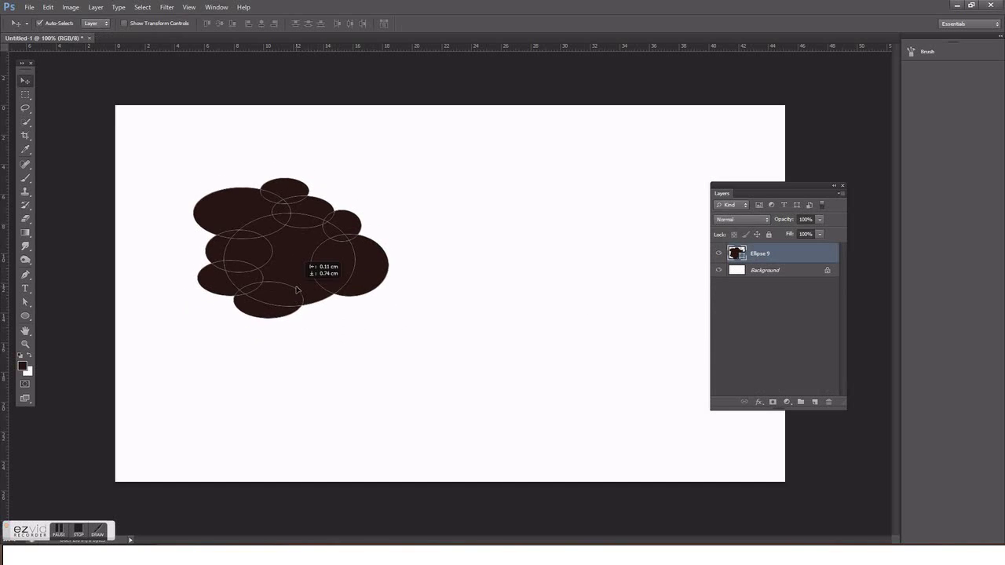
Step: Draw a closed, curved trunk shape with a flared base below the canopy
{"action": "key", "text": "p"}
{"action": "left_click", "coordinate": [283, 323]}
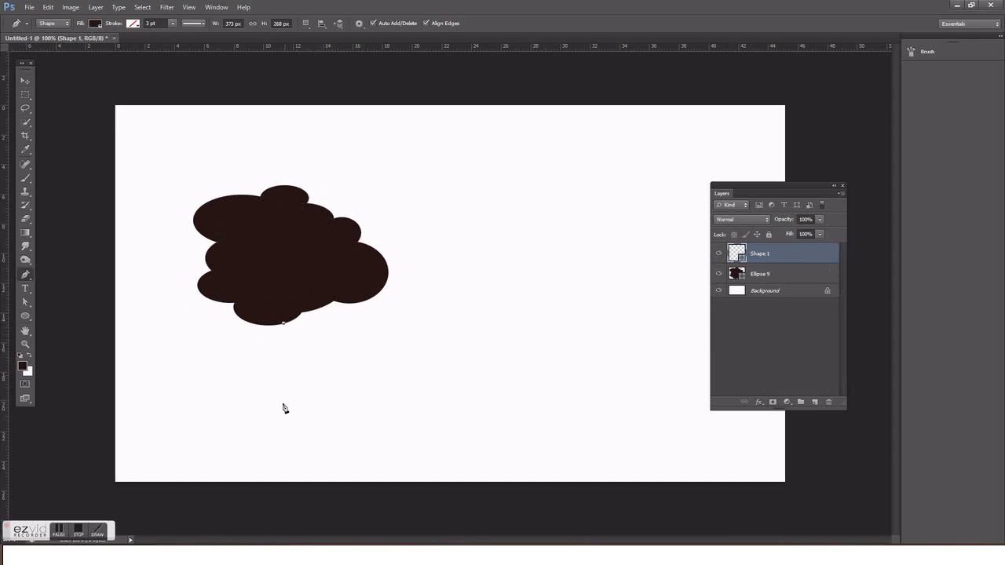
{"action": "left_click_drag", "start_coordinate": [278, 410], "coordinate": [251, 429]}
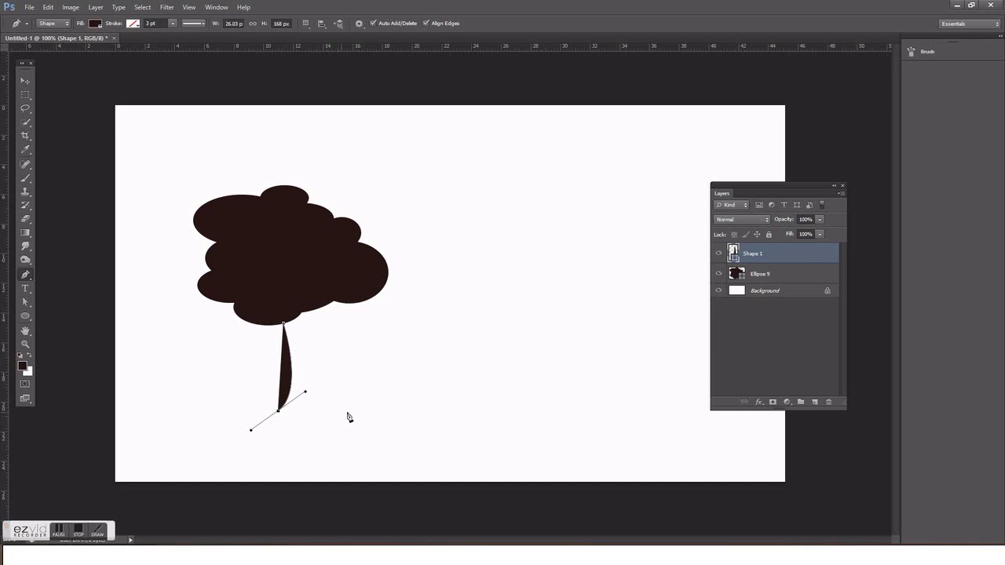
{"action": "left_click_drag", "start_coordinate": [353, 412], "coordinate": [392, 431]}
{"action": "left_click_drag", "start_coordinate": [309, 301], "coordinate": [338, 248]}
{"action": "left_click", "coordinate": [284, 319]}
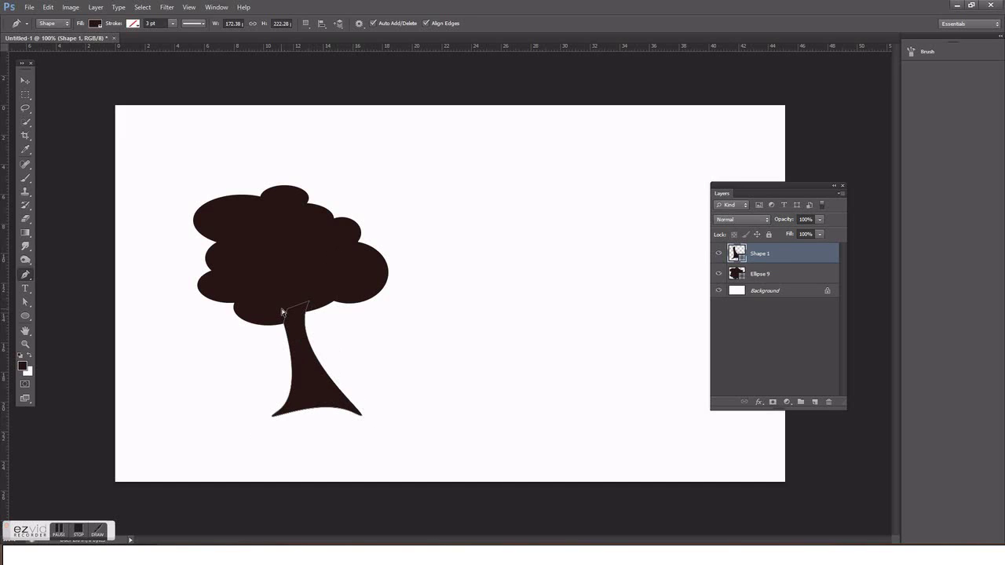
Step: Send the trunk behind the canopy and shift the whole tree slightly left
{"action": "key", "text": "ctrl+bracketleft"}
{"action": "key", "text": "v"}
{"action": "left_click", "coordinate": [320, 294]}
{"action": "left_click", "coordinate": [285, 348], "text": "shift"}
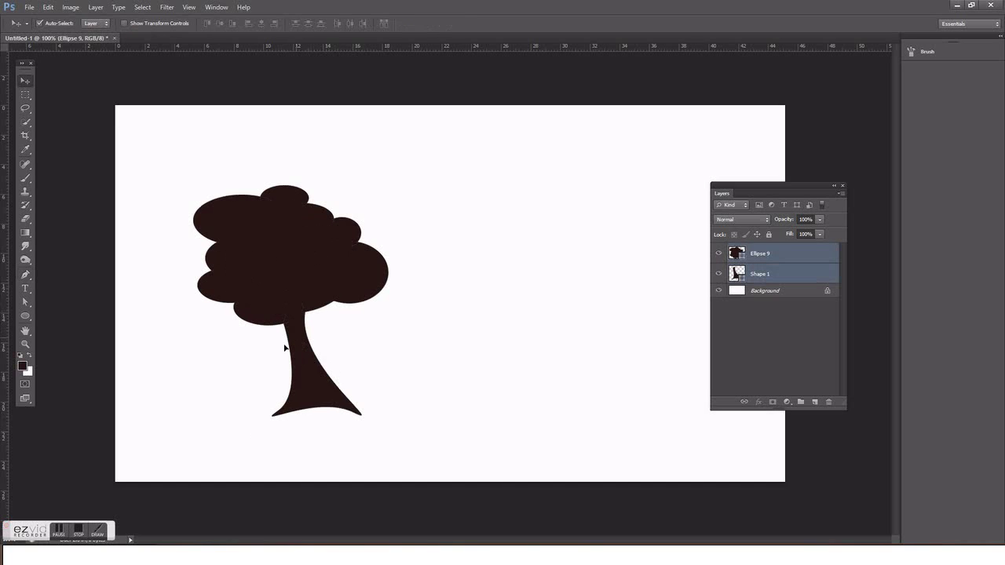
{"action": "left_click_drag", "start_coordinate": [285, 348], "coordinate": [273, 355]}
Step: Draw a closed rolling hill shape spanning the canvas bottom beyond its edges
{"action": "key", "text": "p"}
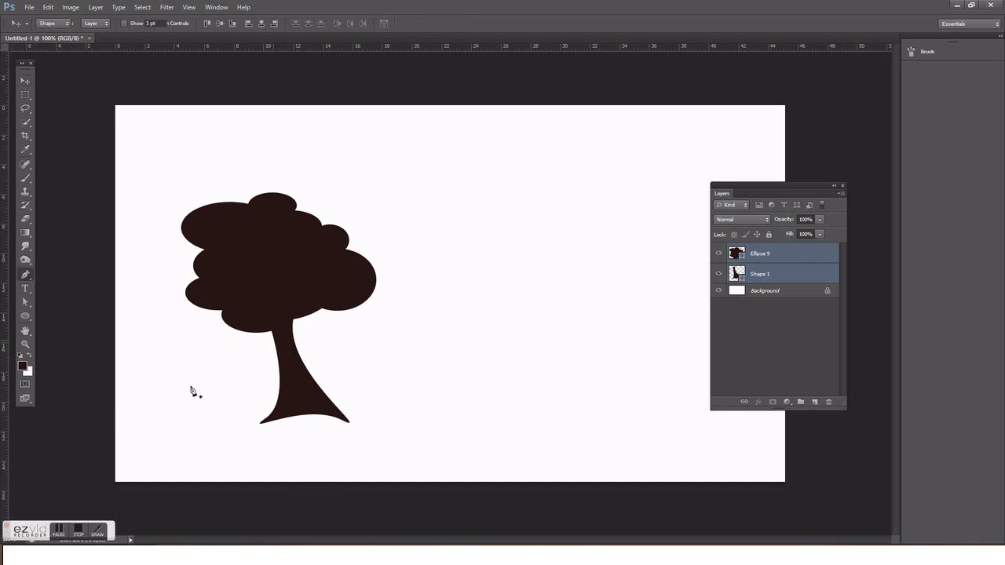
{"action": "left_click", "coordinate": [115, 391]}
{"action": "left_click_drag", "start_coordinate": [330, 373], "coordinate": [437, 413]}
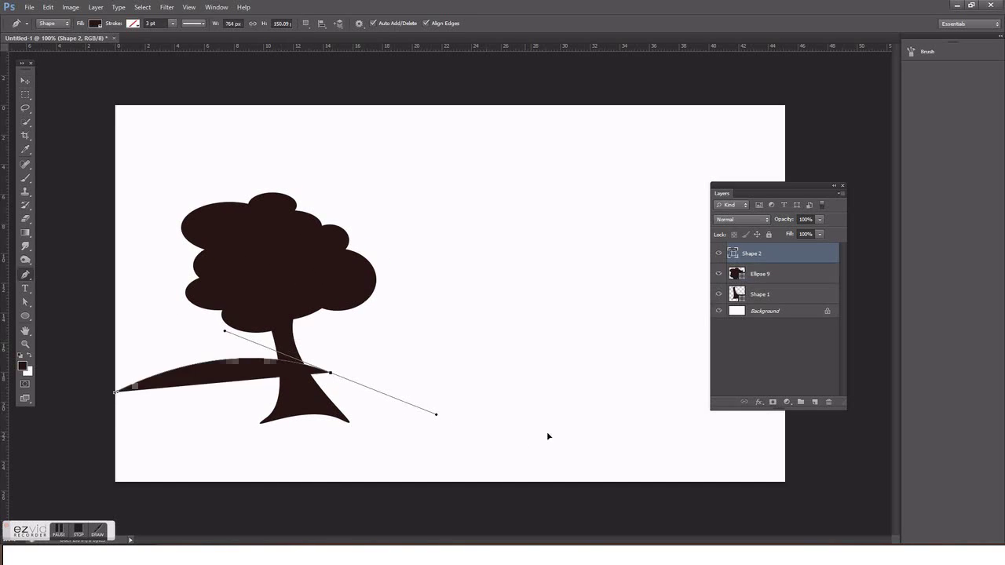
{"action": "left_click_drag", "start_coordinate": [513, 436], "coordinate": [581, 431]}
{"action": "left_click_drag", "start_coordinate": [806, 453], "coordinate": [840, 500]}
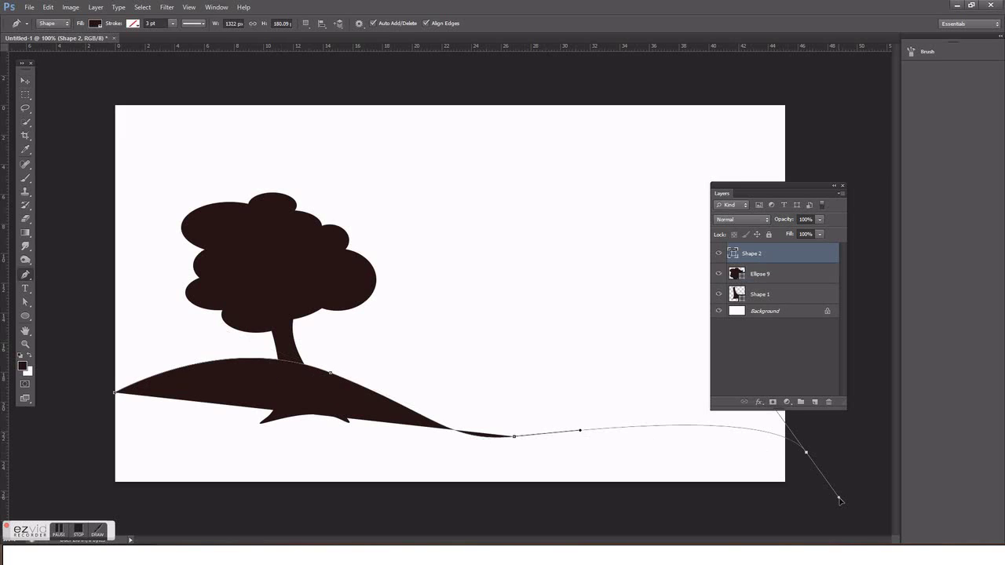
{"action": "left_click", "coordinate": [707, 529]}
{"action": "left_click_drag", "start_coordinate": [341, 524], "coordinate": [392, 525]}
{"action": "left_click", "coordinate": [109, 500]}
{"action": "left_click_drag", "start_coordinate": [91, 488], "coordinate": [94, 472]}
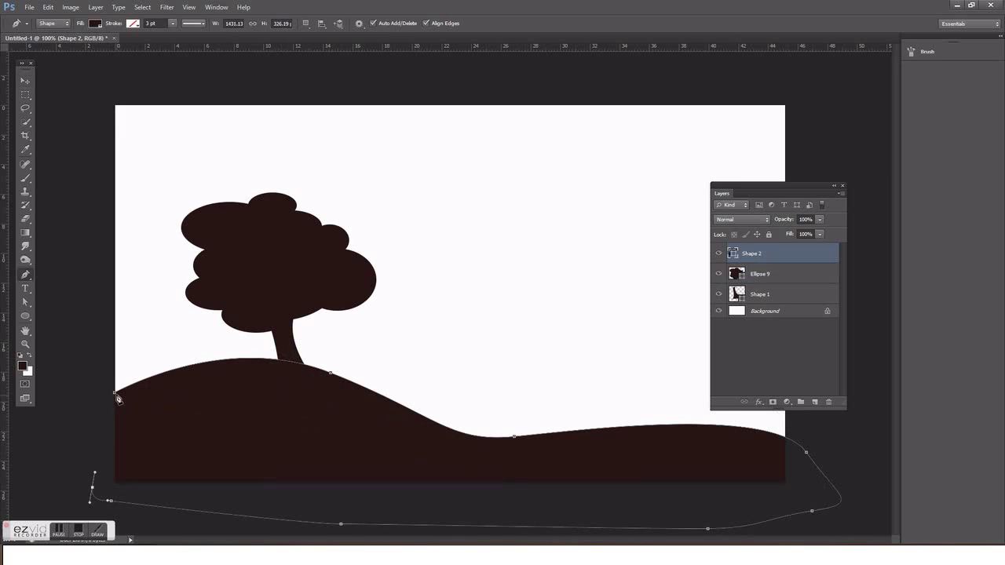
{"action": "left_click", "coordinate": [117, 398]}
Step: Send the hill layer behind the canopy and clear the layer selection
{"action": "key", "text": "v"}
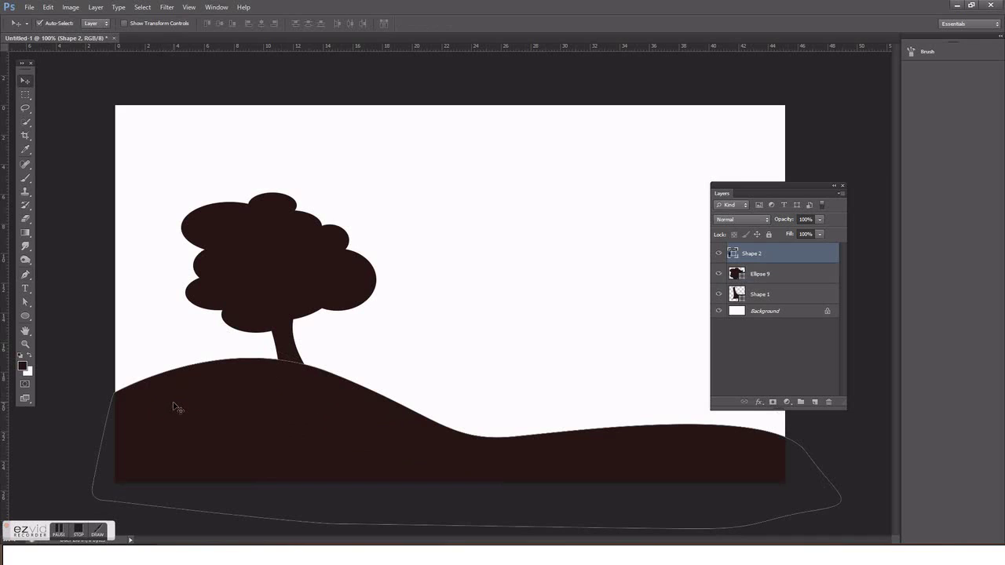
{"action": "key", "text": "ctrl+bracketleft"}
{"action": "left_click", "coordinate": [363, 350]}
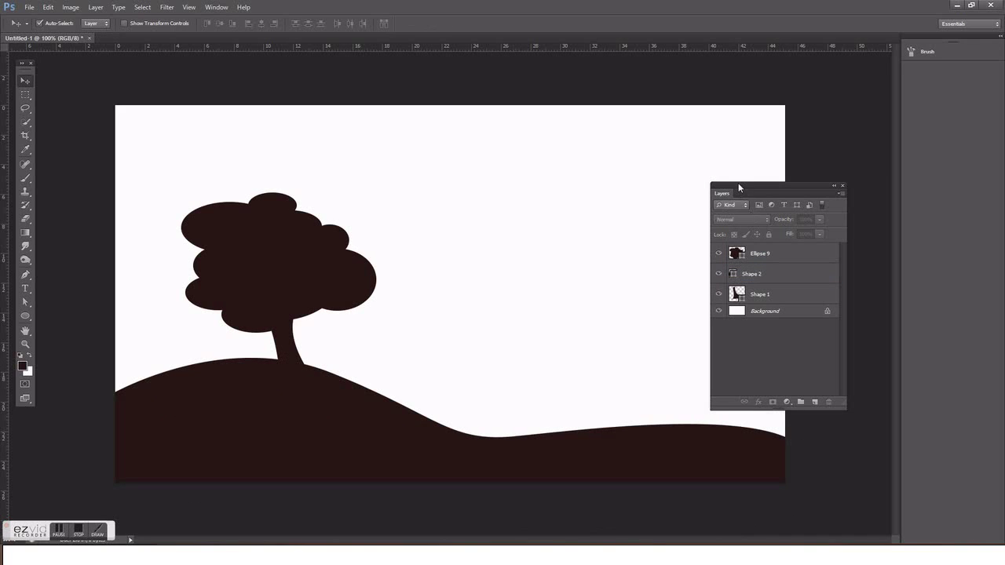
{"action": "left_click_drag", "start_coordinate": [739, 187], "coordinate": [597, 147]}
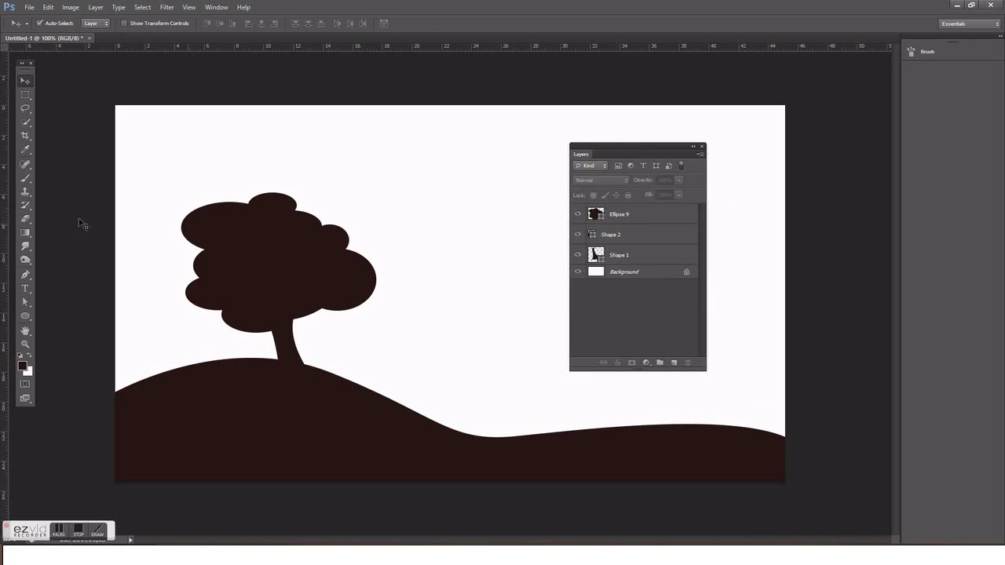
Step: Draw a large rectangle over the lower canvas beneath the canopy layer and another across the top
{"action": "left_click", "coordinate": [25, 109]}
{"action": "left_click_drag", "start_coordinate": [25, 318], "coordinate": [67, 312]}
{"action": "mouse_move", "coordinate": [103, 256]}
{"action": "left_mouse_down"}
{"action": "mouse_move", "coordinate": [760, 467]}
{"action": "mouse_move", "coordinate": [806, 492]}
{"action": "left_mouse_up"}
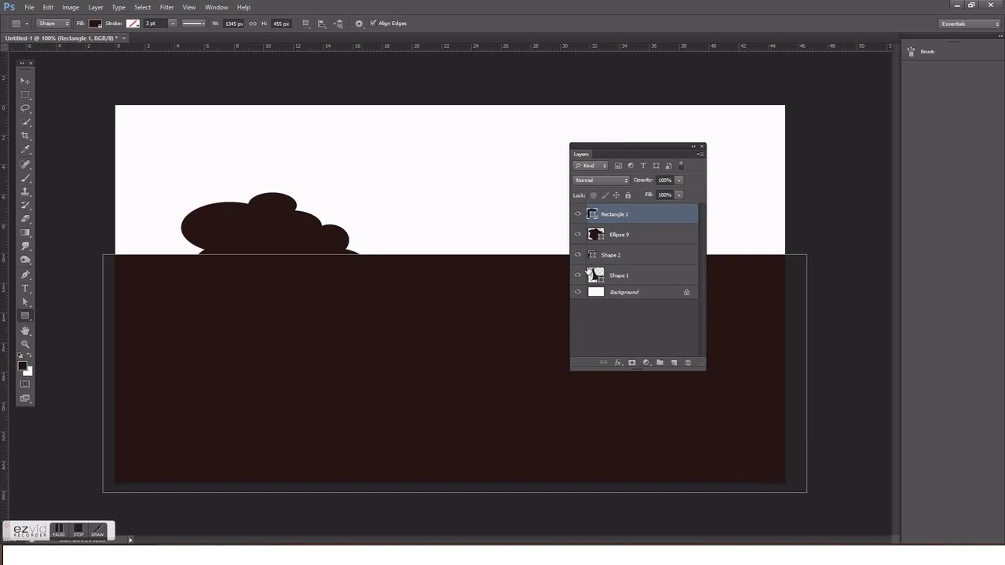
{"action": "left_click_drag", "start_coordinate": [587, 258], "coordinate": [586, 245]}
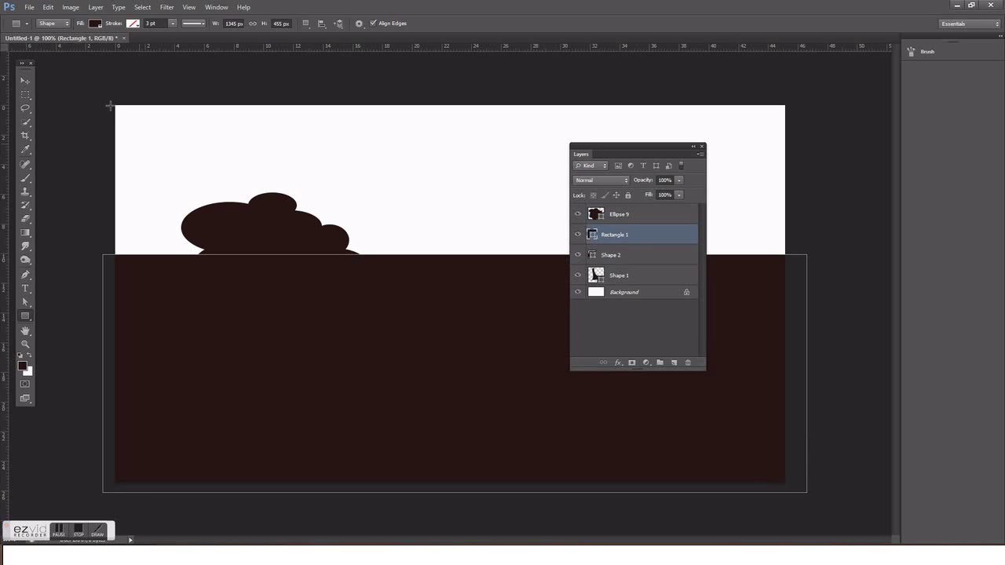
{"action": "left_click_drag", "start_coordinate": [96, 96], "coordinate": [809, 268]}
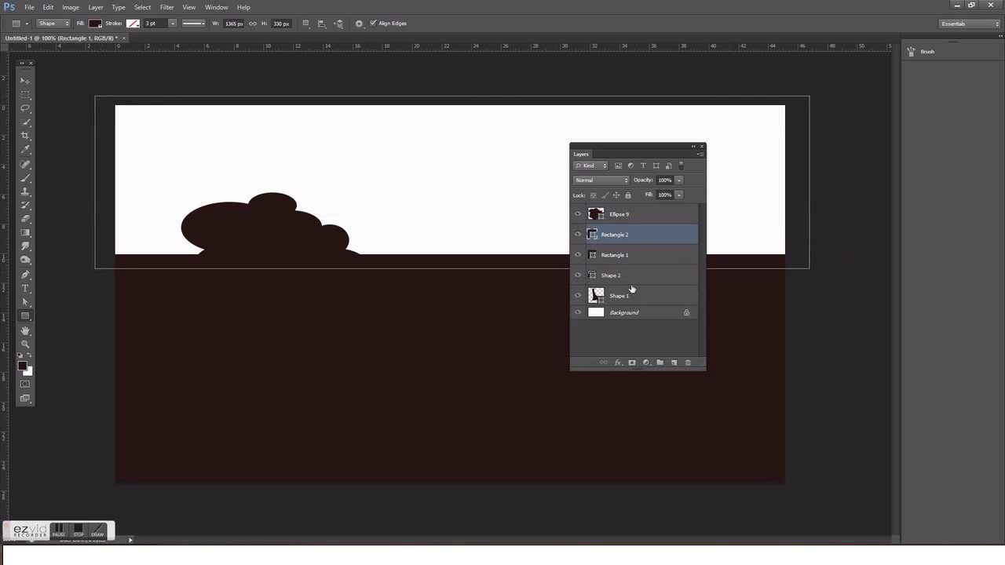
Step: Fill the top rectangle grey #a9a9a9 and send it down one layer
{"action": "double_click", "coordinate": [592, 235]}
{"action": "type", "text": "a9a9a9"}
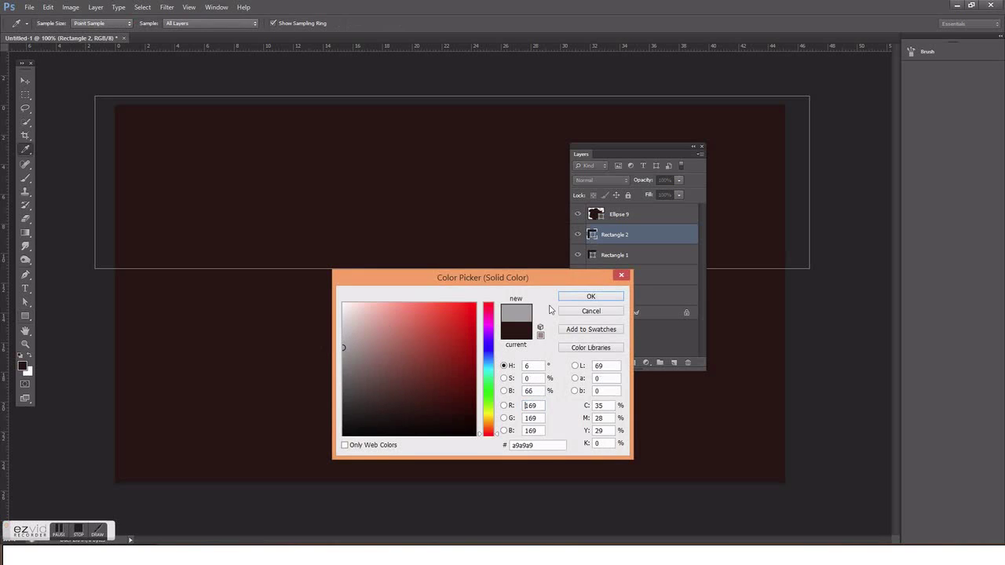
{"action": "left_click", "coordinate": [595, 297]}
{"action": "key", "text": "v"}
{"action": "key", "text": "ctrl+bracketleft"}
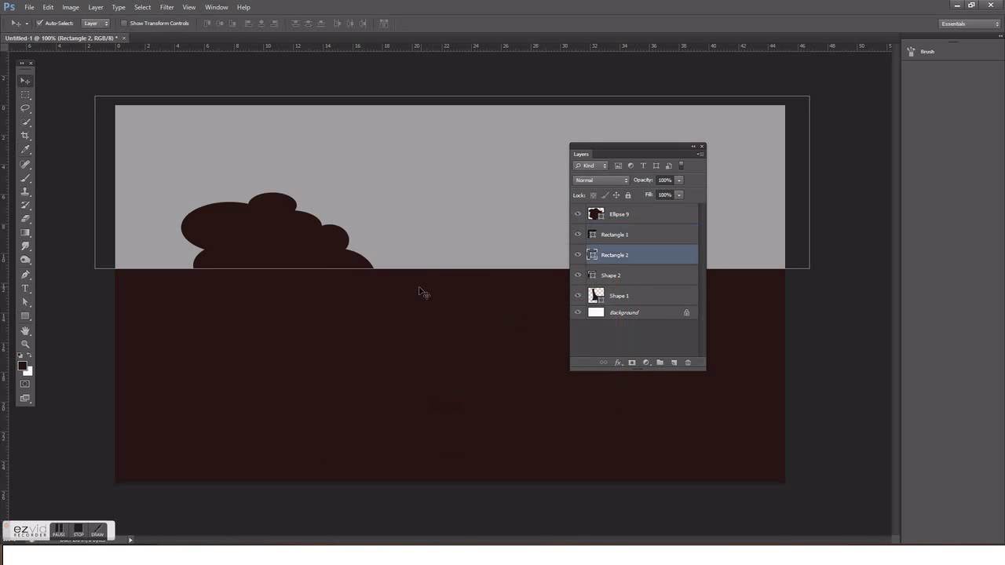
Step: Recolour the top rectangle to a light cyan sky
{"action": "double_click", "coordinate": [592, 255]}
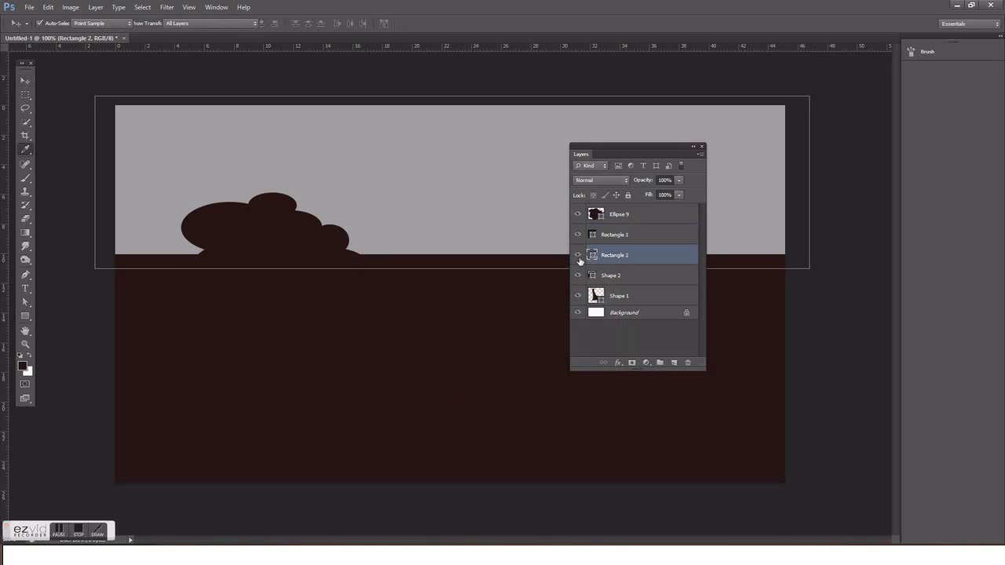
{"action": "left_click", "coordinate": [492, 370]}
{"action": "left_click", "coordinate": [423, 310]}
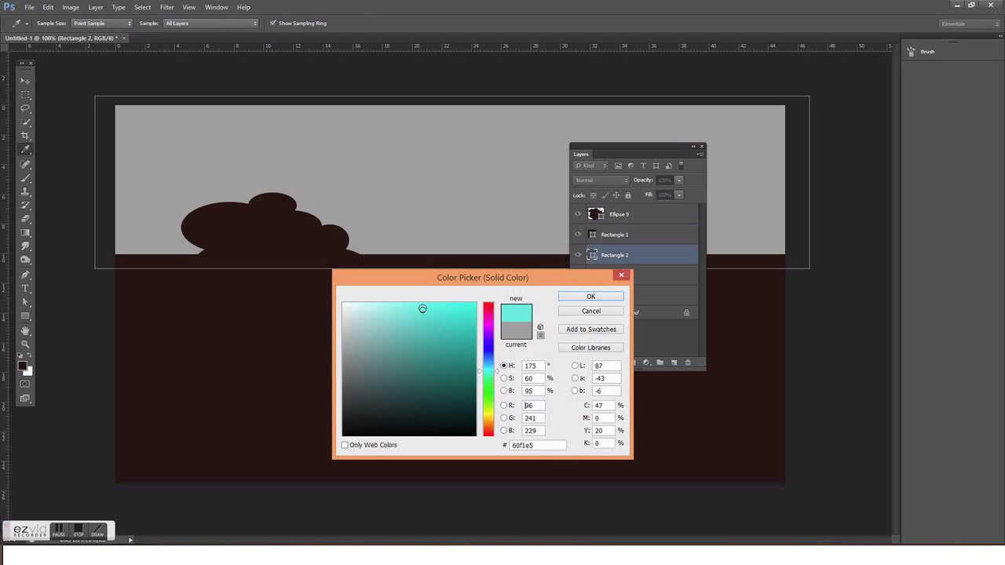
{"action": "left_click_drag", "start_coordinate": [483, 373], "coordinate": [483, 363]}
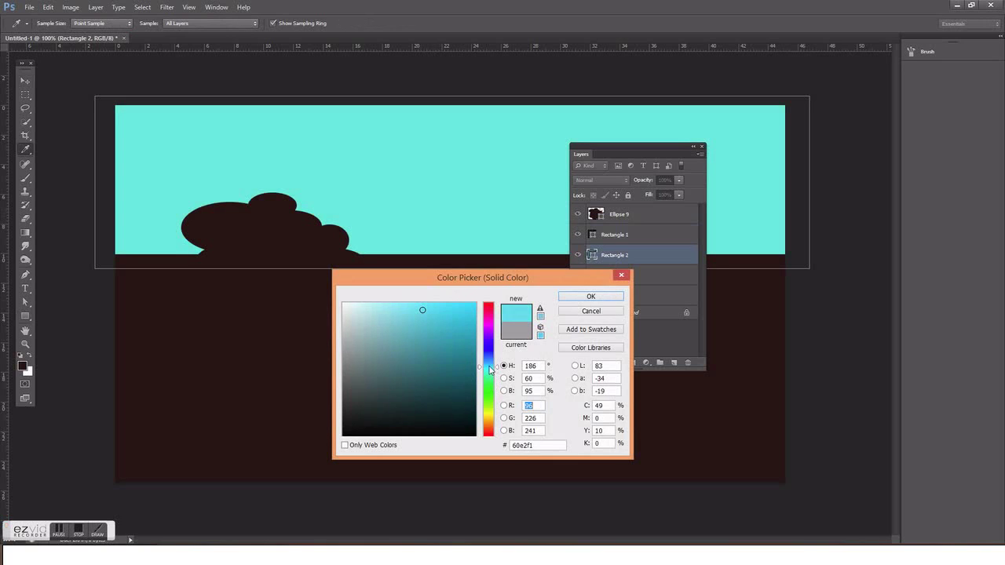
{"action": "left_click", "coordinate": [591, 296]}
Step: Fill Rectangle 1 with teal #0992a2 and send it two layers down
{"action": "left_click", "coordinate": [482, 348]}
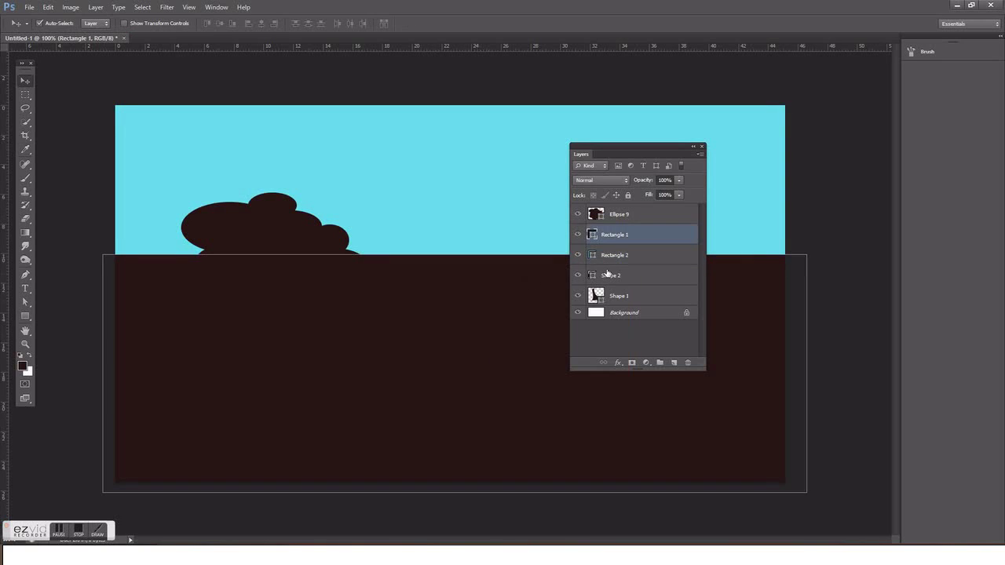
{"action": "double_click", "coordinate": [592, 235]}
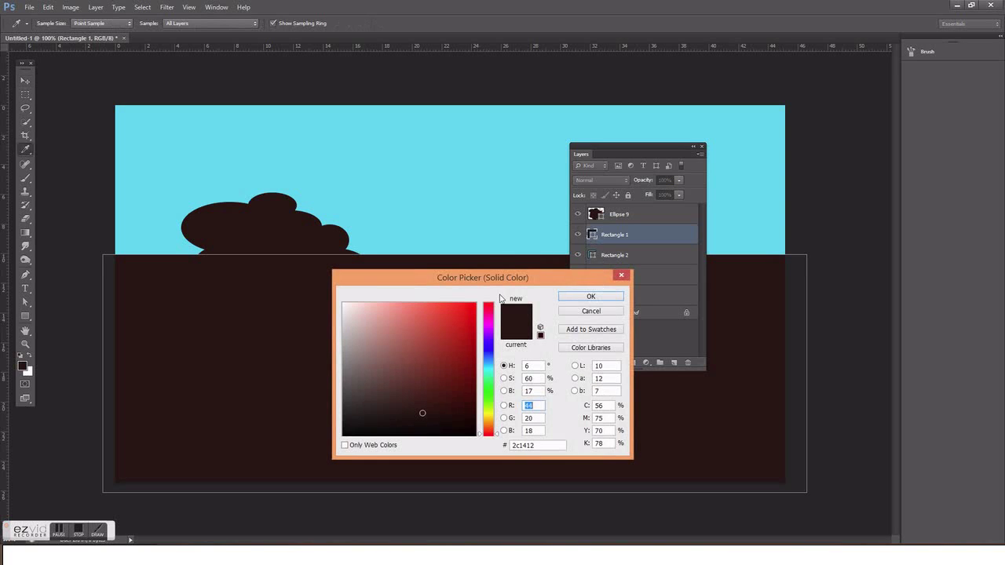
{"action": "left_click", "coordinate": [484, 236]}
{"action": "left_click", "coordinate": [469, 350]}
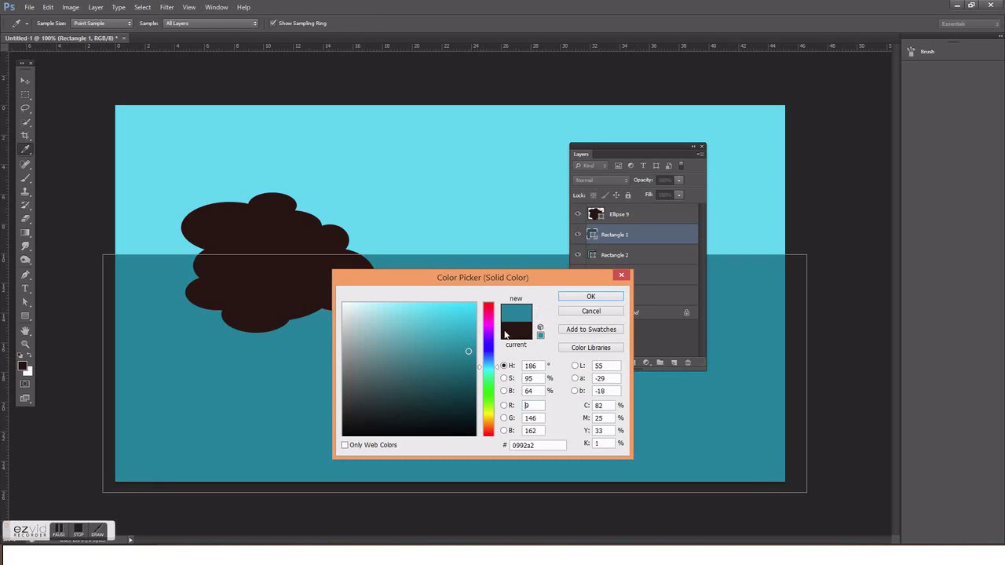
{"action": "left_click", "coordinate": [573, 298]}
{"action": "key", "text": "ctrl+bracketleft"}
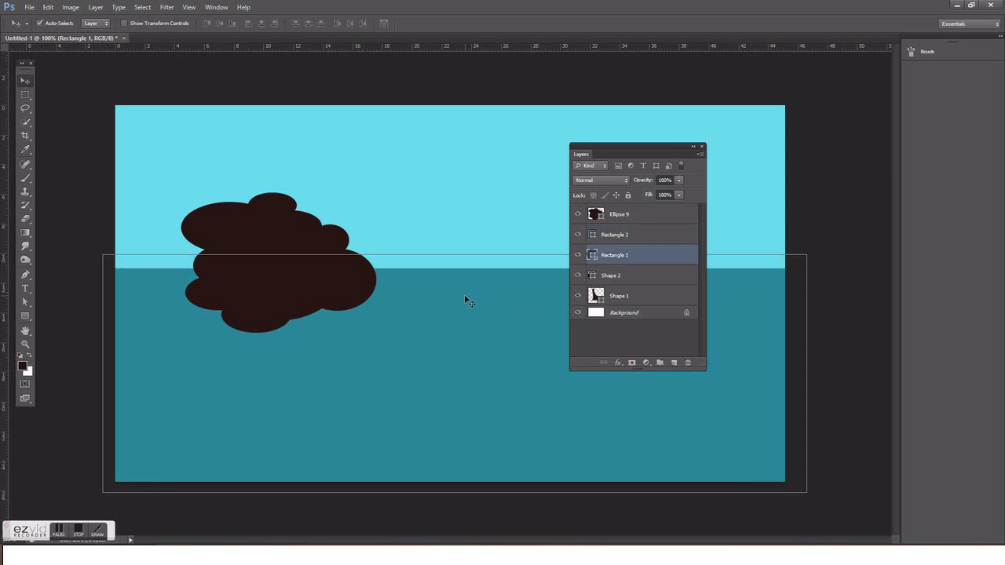
{"action": "key", "text": "ctrl+bracketleft"}
Step: Bring the hill Shape 2 to the front and raise trunk Shape 1 above the sea
{"action": "left_click", "coordinate": [348, 297]}
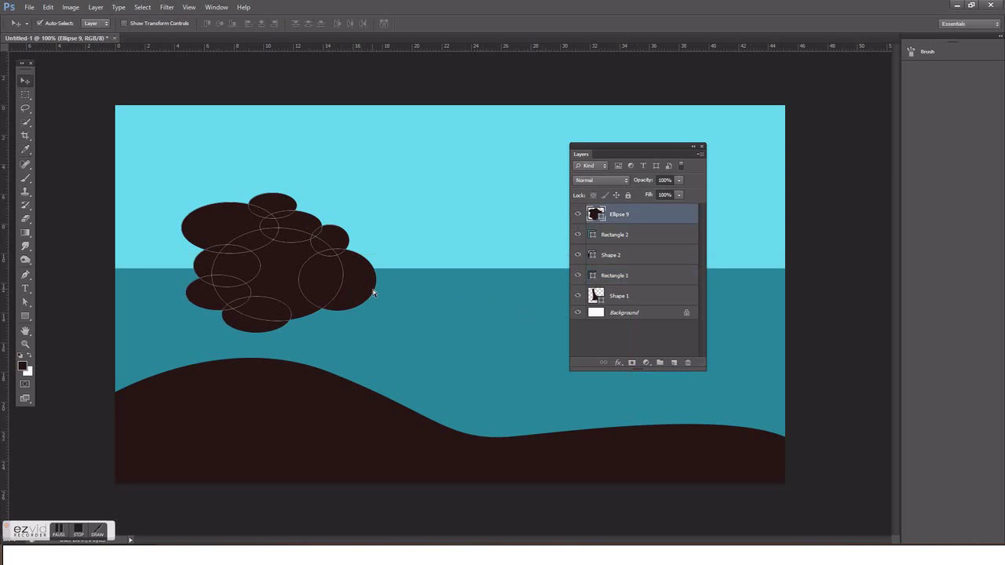
{"action": "key", "text": "ctrl+bracketleft"}
{"action": "key", "text": "ctrl+bracketright"}
{"action": "left_click", "coordinate": [633, 260]}
{"action": "key", "text": "ctrl+bracketright"}
{"action": "key", "text": "ctrl+bracketright"}
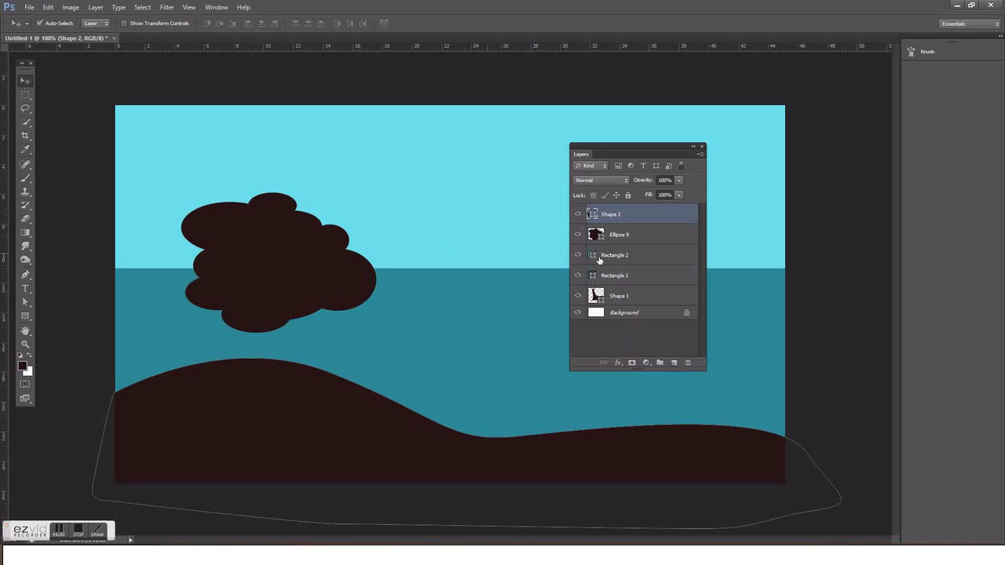
{"action": "left_click", "coordinate": [617, 296]}
{"action": "key", "text": "ctrl+bracketright"}
{"action": "key", "text": "ctrl+bracketright"}
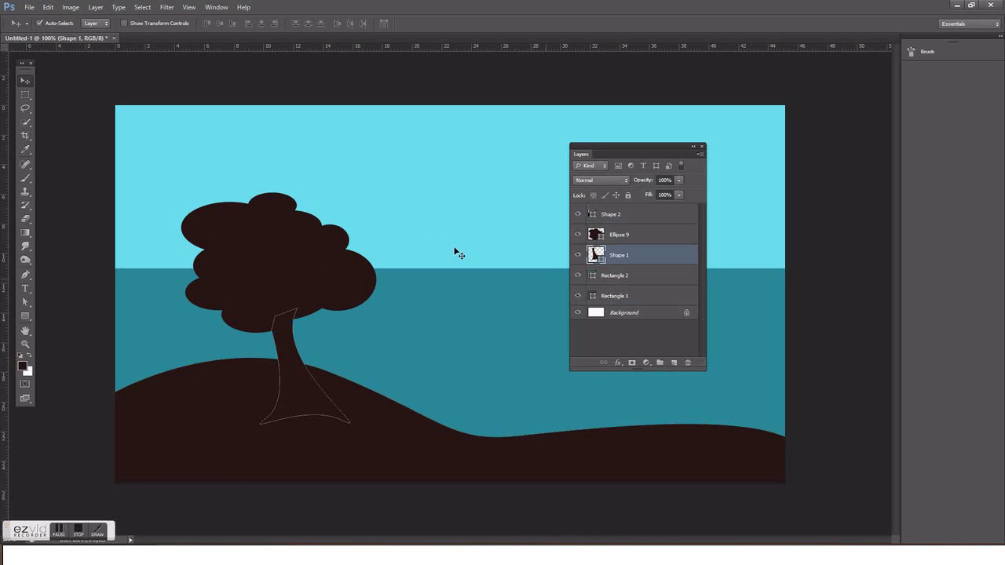
{"action": "left_click", "coordinate": [438, 232]}
{"action": "left_click", "coordinate": [822, 346]}
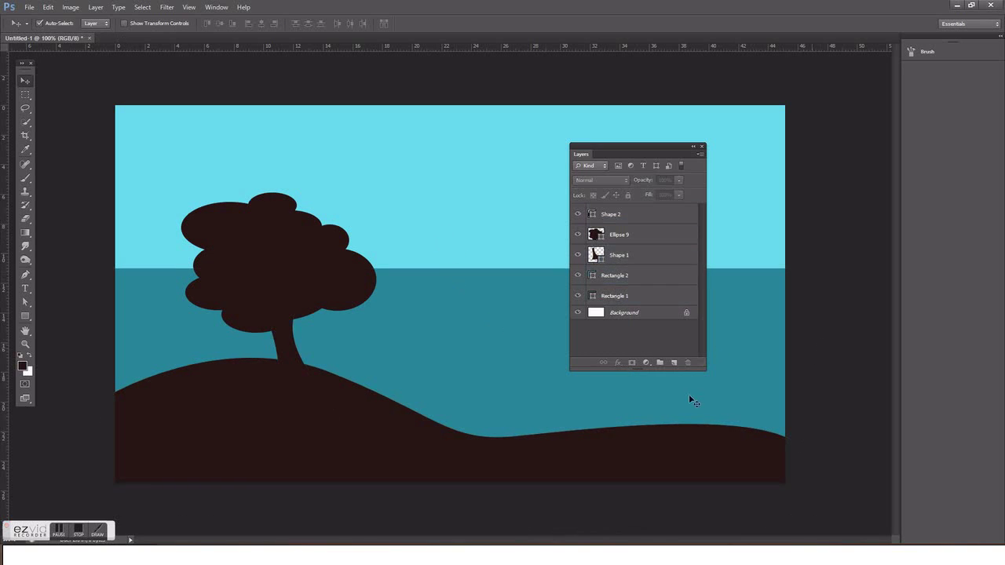
{"action": "left_click", "coordinate": [453, 453]}
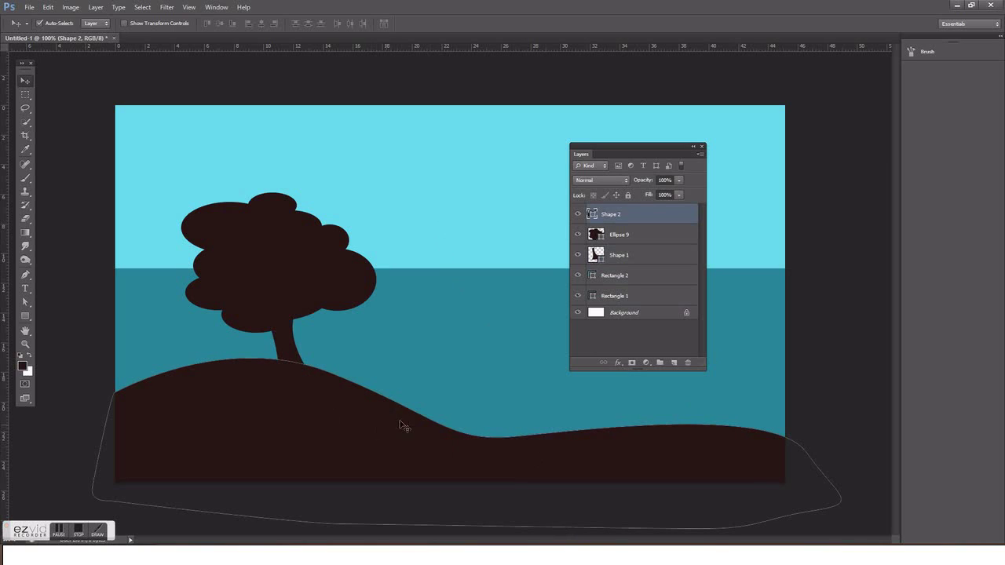
Step: Duplicate the hill to the right and scale the copy down
{"action": "key", "text": "ctrl+t"}
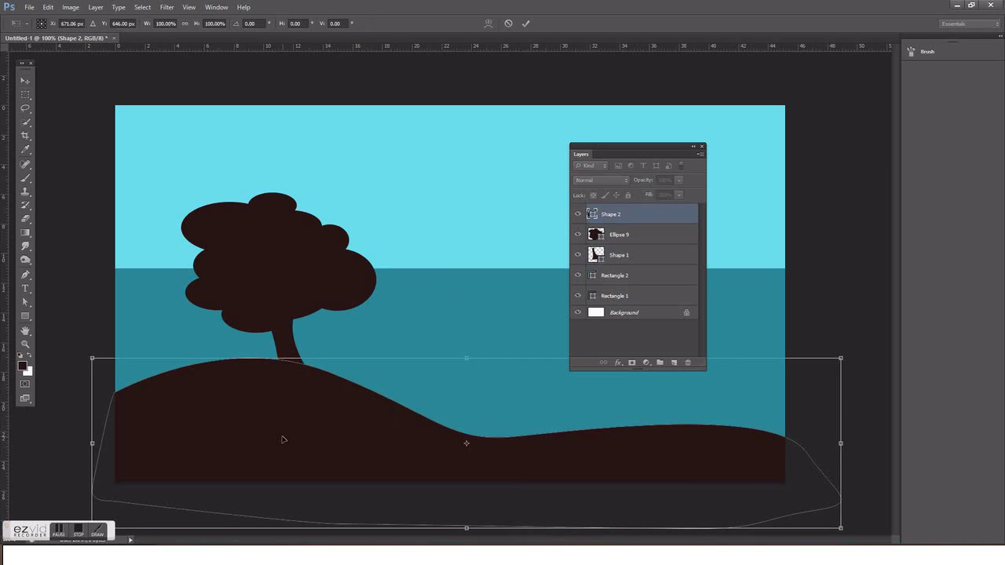
{"action": "key", "text": "Return"}
{"action": "left_click_drag", "start_coordinate": [277, 442], "coordinate": [545, 438]}
{"action": "key", "text": "ctrl+t"}
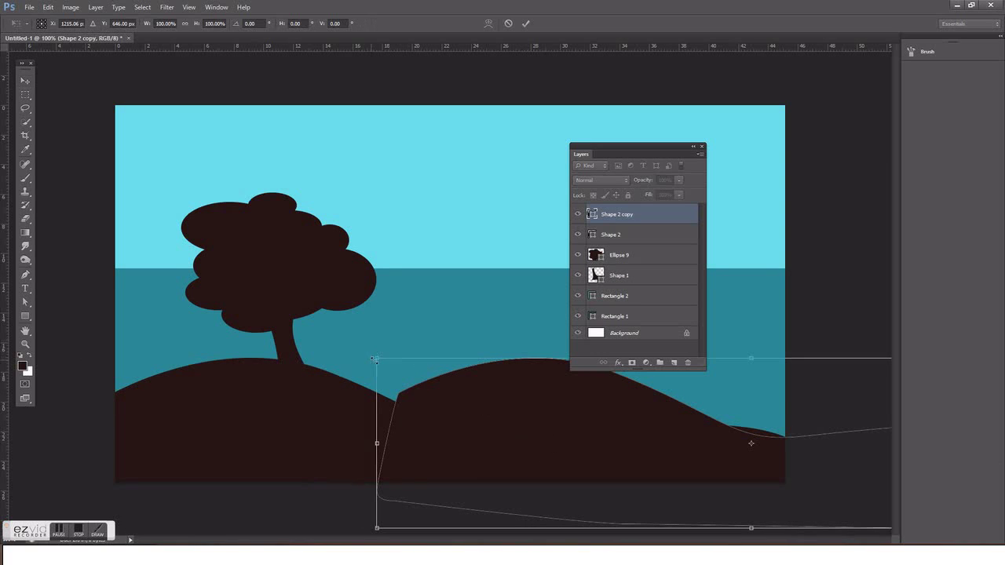
{"action": "left_click_drag", "start_coordinate": [377, 359], "coordinate": [506, 387]}
{"action": "key", "text": "Return"}
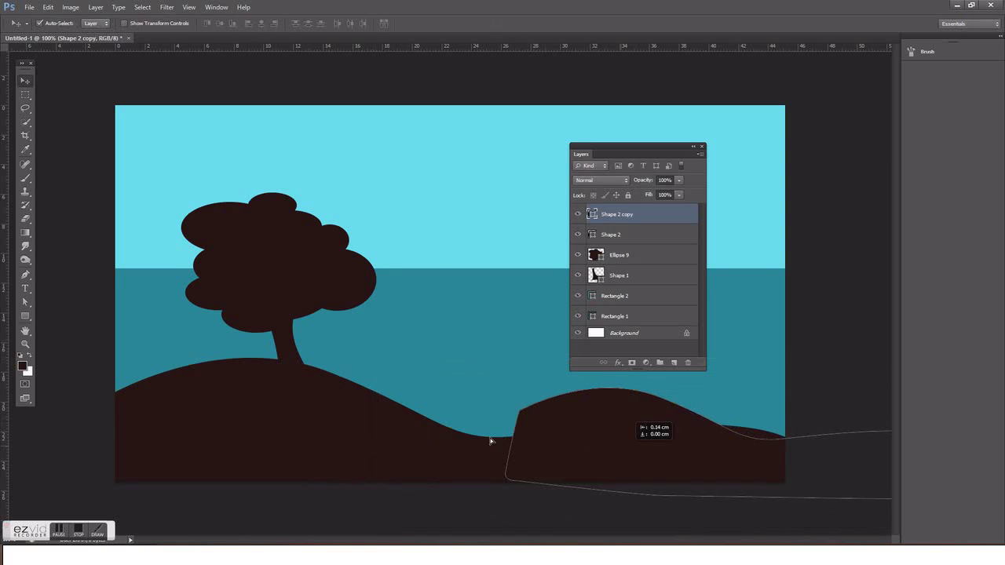
Step: Position the smaller hill copy and flip it horizontally via Transform Path
{"action": "left_click_drag", "start_coordinate": [490, 438], "coordinate": [457, 437]}
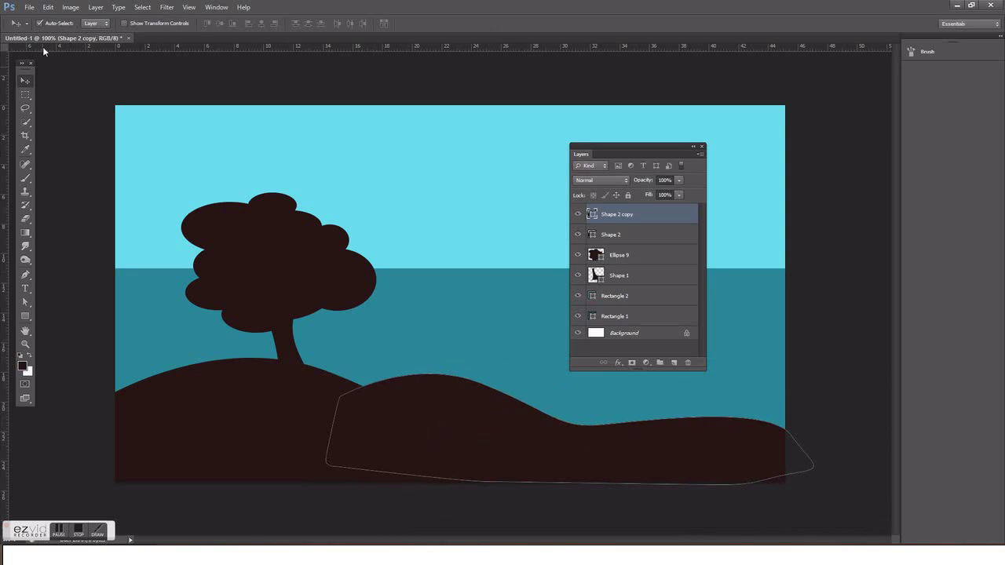
{"action": "left_click", "coordinate": [47, 8]}
{"action": "mouse_move", "coordinate": [71, 211]}
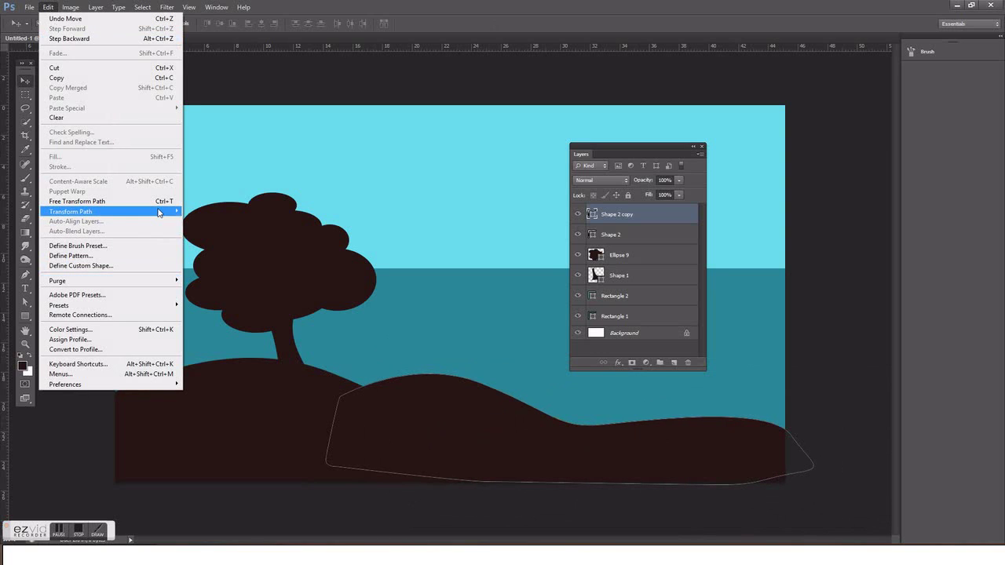
{"action": "left_click", "coordinate": [243, 324]}
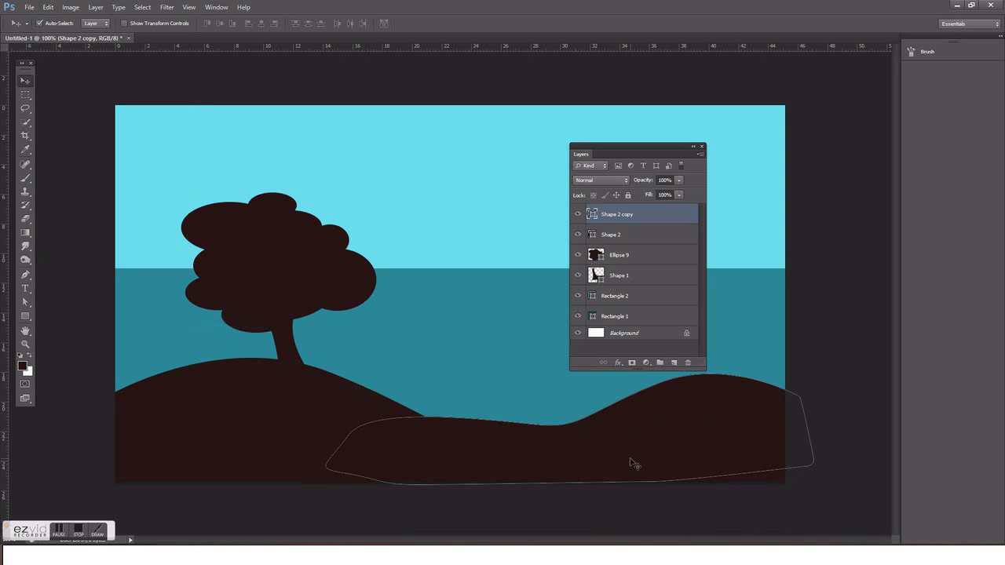
{"action": "left_click", "coordinate": [503, 353]}
Step: Recolour the tree crown Ellipse 9 to bright green #35dd14
{"action": "left_click", "coordinate": [398, 227]}
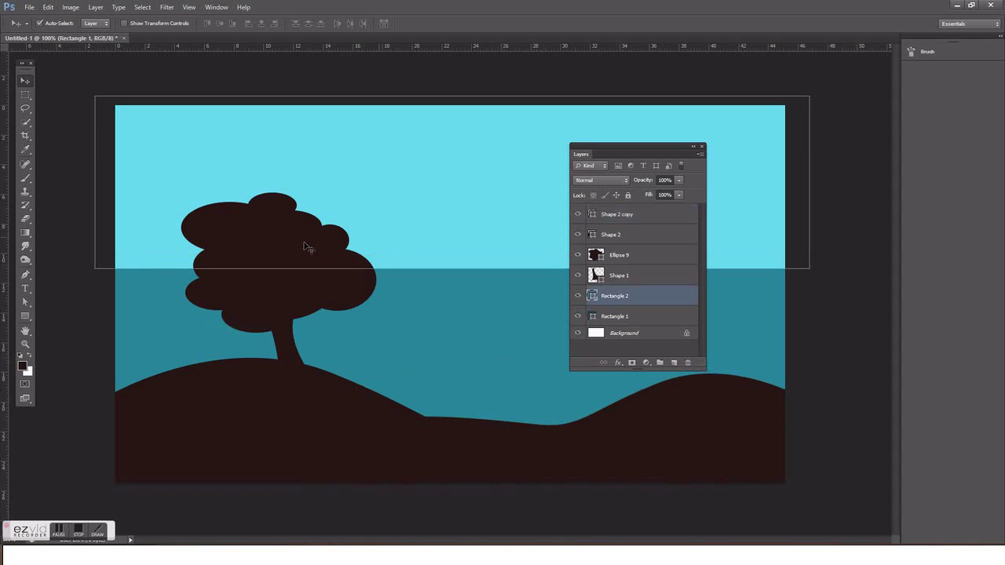
{"action": "left_click", "coordinate": [306, 246]}
{"action": "double_click", "coordinate": [597, 256]}
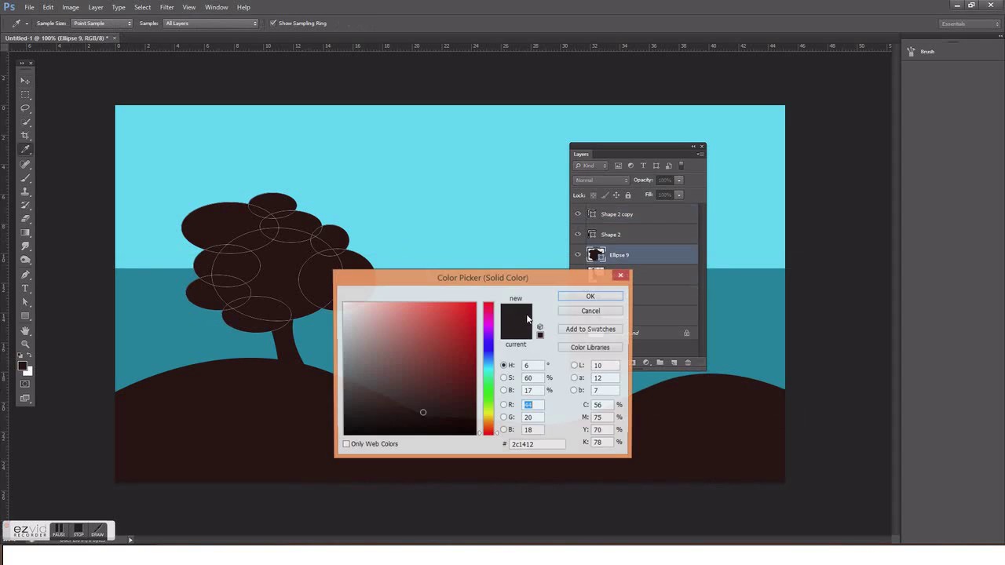
{"action": "left_click", "coordinate": [488, 395]}
{"action": "left_click", "coordinate": [462, 320]}
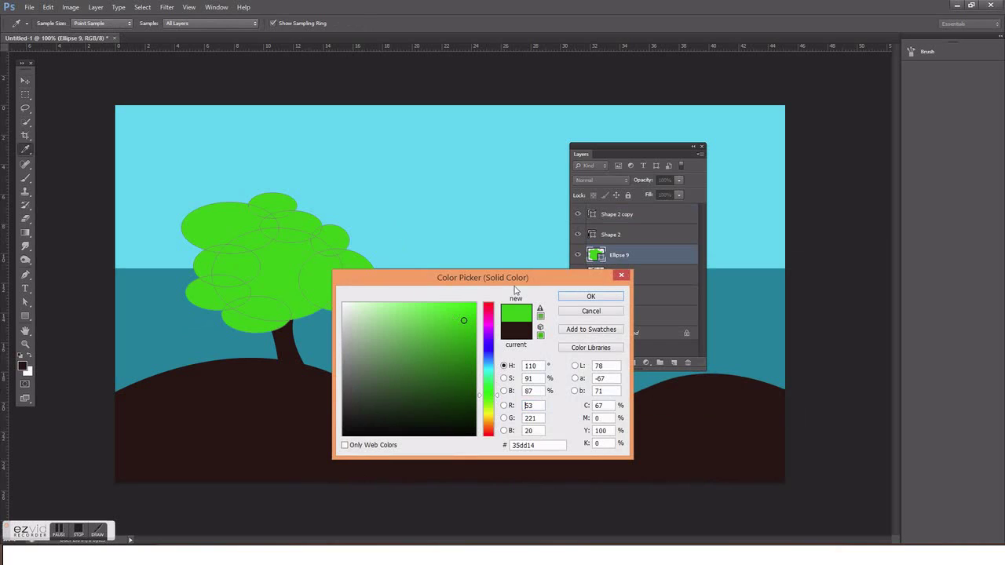
{"action": "left_click", "coordinate": [581, 296]}
Step: Load the crown's outline as an active selection
{"action": "left_click", "coordinate": [454, 207]}
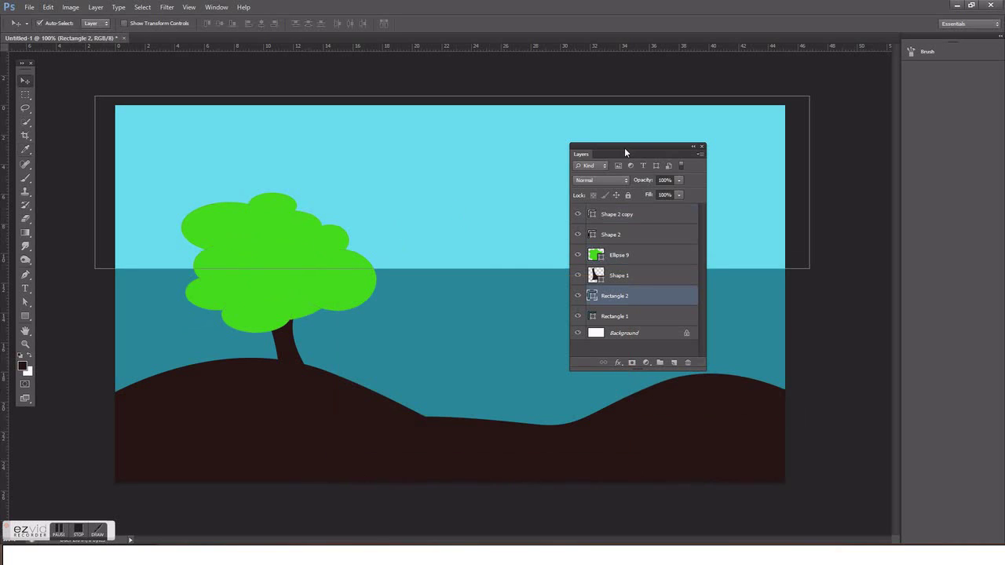
{"action": "left_click_drag", "start_coordinate": [624, 148], "coordinate": [682, 173]}
{"action": "left_click", "coordinate": [555, 307]}
{"action": "left_click", "coordinate": [287, 278]}
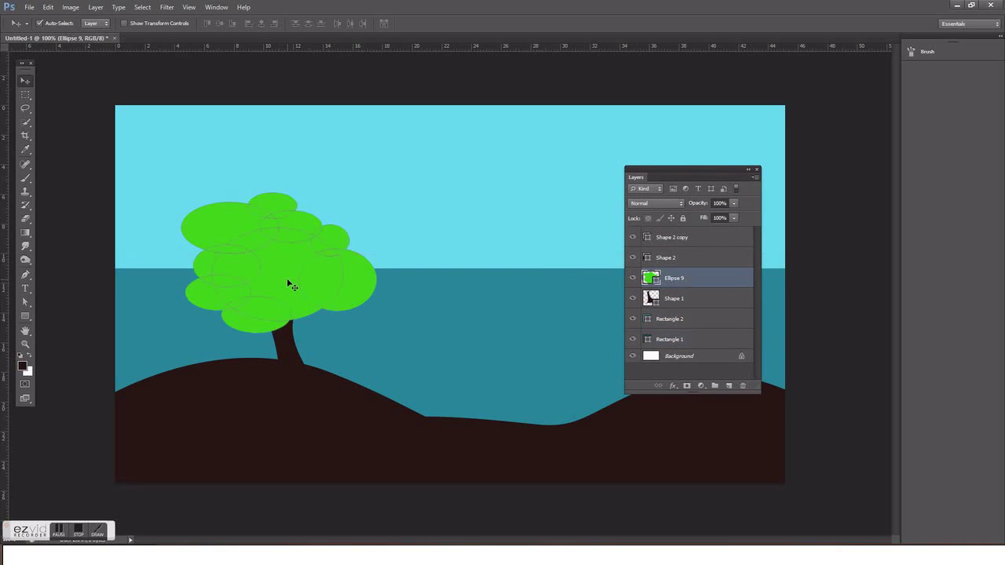
{"action": "left_click", "coordinate": [650, 278], "text": "ctrl"}
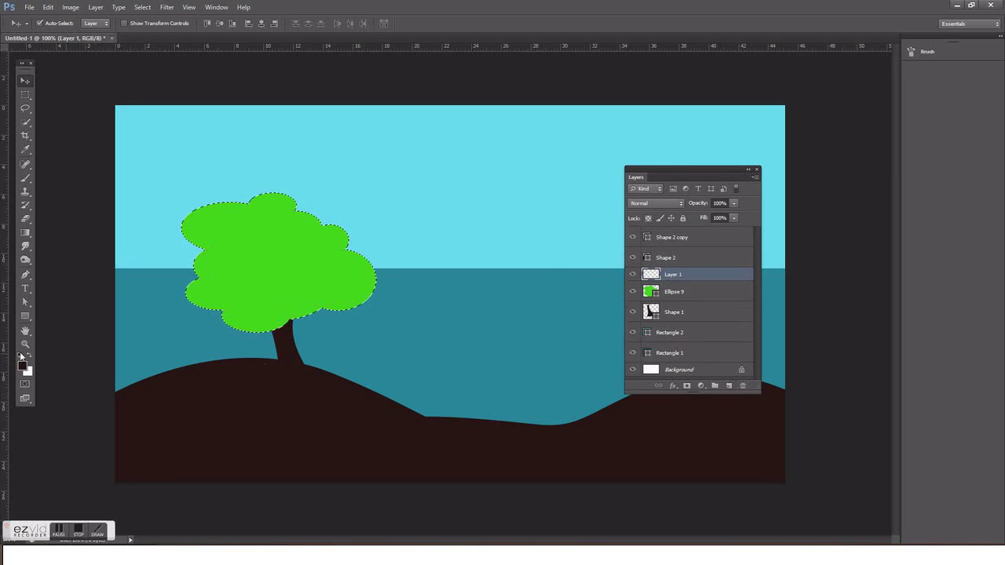
Step: On a new layer, brush bright yellow f0ff00 speckles over the crown's top and edges
{"action": "left_click", "coordinate": [729, 386]}
{"action": "left_click", "coordinate": [27, 366]}
{"action": "left_click", "coordinate": [283, 259]}
{"action": "left_click_drag", "start_coordinate": [487, 379], "coordinate": [487, 413]}
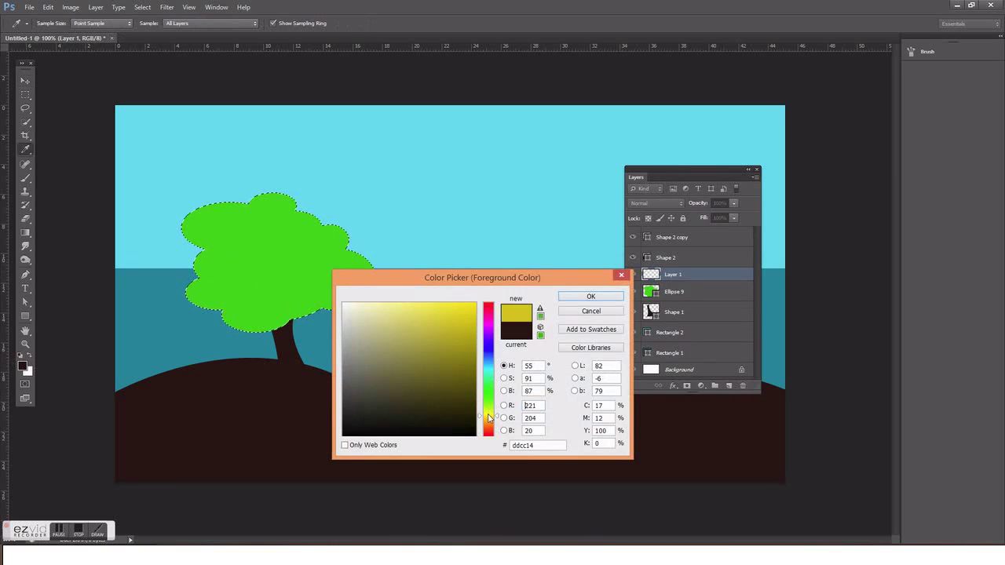
{"action": "left_click_drag", "start_coordinate": [496, 300], "coordinate": [496, 299]}
{"action": "left_click", "coordinate": [587, 300]}
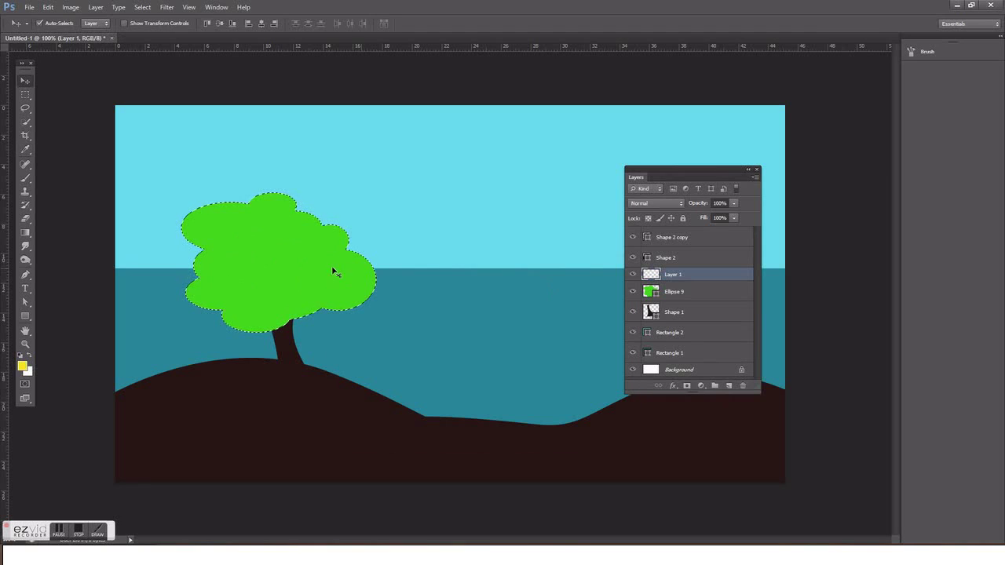
{"action": "key", "text": "b"}
{"action": "mouse_move", "coordinate": [258, 197]}
{"action": "left_mouse_down"}
{"action": "mouse_move", "coordinate": [231, 168]}
{"action": "mouse_move", "coordinate": [164, 184]}
{"action": "mouse_move", "coordinate": [148, 247]}
{"action": "mouse_move", "coordinate": [184, 288]}
{"action": "left_mouse_up"}
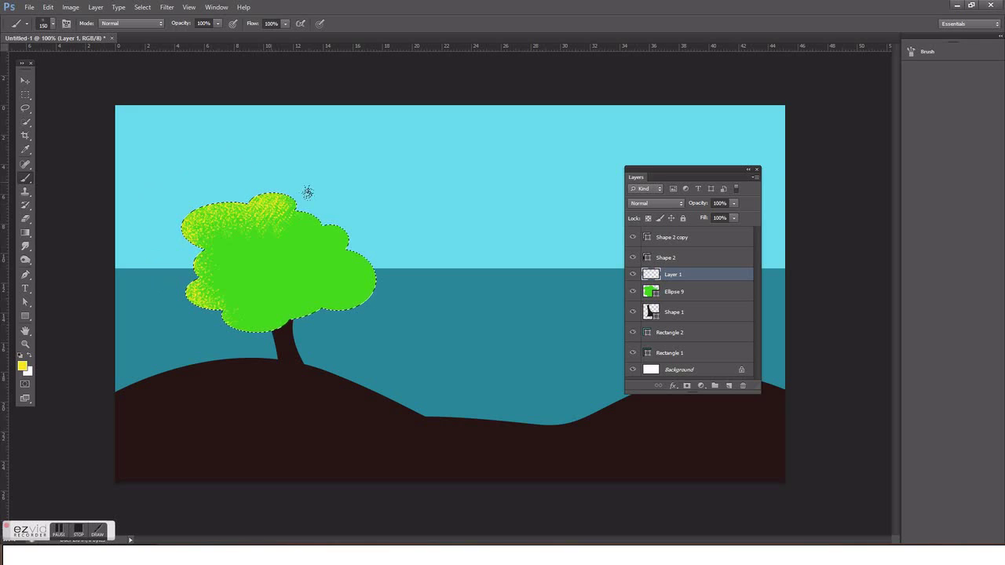
{"action": "mouse_move", "coordinate": [314, 203]}
{"action": "left_mouse_down"}
{"action": "mouse_move", "coordinate": [350, 249]}
{"action": "mouse_move", "coordinate": [228, 328]}
{"action": "left_mouse_up"}
Step: Brush green and then darker green texture across the crown
{"action": "left_click", "coordinate": [24, 367]}
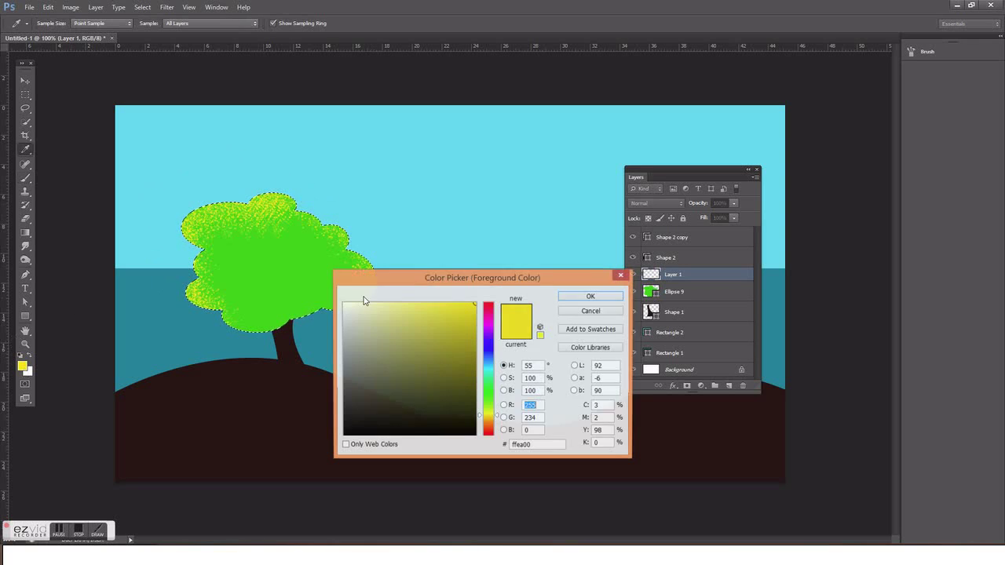
{"action": "left_click", "coordinate": [314, 302]}
{"action": "left_click", "coordinate": [590, 296]}
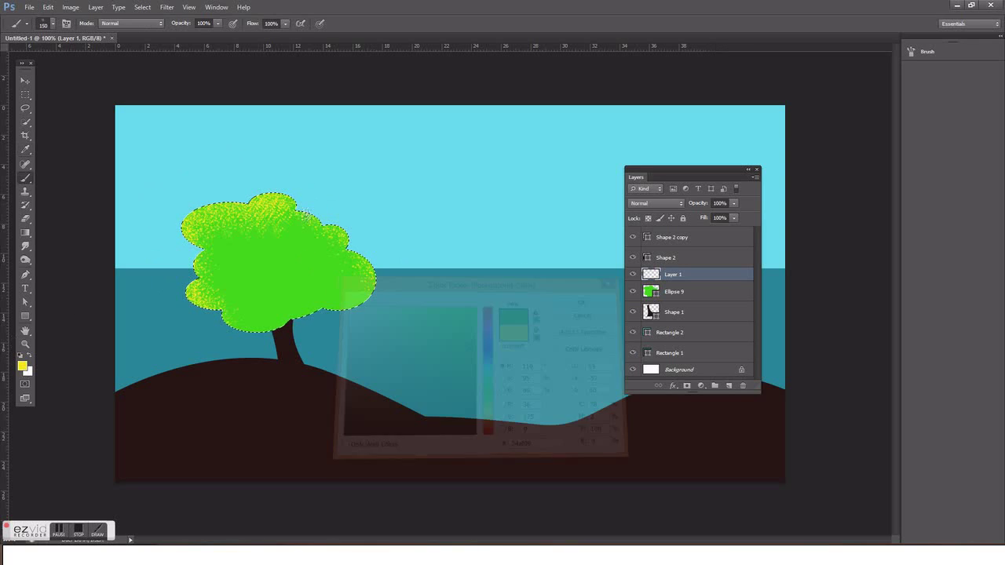
{"action": "mouse_move", "coordinate": [354, 236]}
{"action": "left_mouse_down"}
{"action": "mouse_move", "coordinate": [220, 212]}
{"action": "mouse_move", "coordinate": [171, 249]}
{"action": "mouse_move", "coordinate": [212, 294]}
{"action": "mouse_move", "coordinate": [238, 254]}
{"action": "mouse_move", "coordinate": [283, 254]}
{"action": "mouse_move", "coordinate": [326, 279]}
{"action": "mouse_move", "coordinate": [345, 236]}
{"action": "left_mouse_up"}
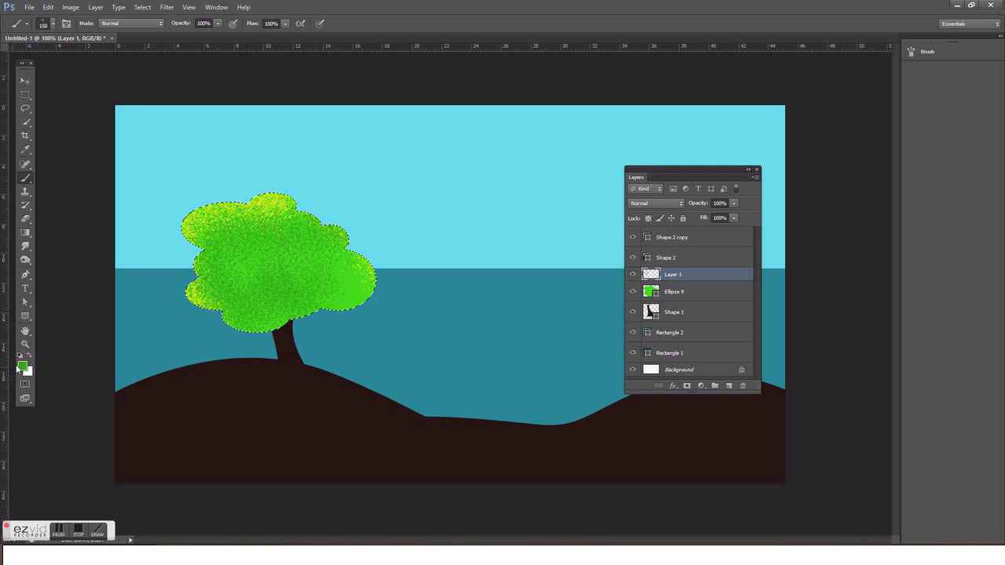
{"action": "left_click", "coordinate": [22, 366]}
{"action": "left_click", "coordinate": [460, 380]}
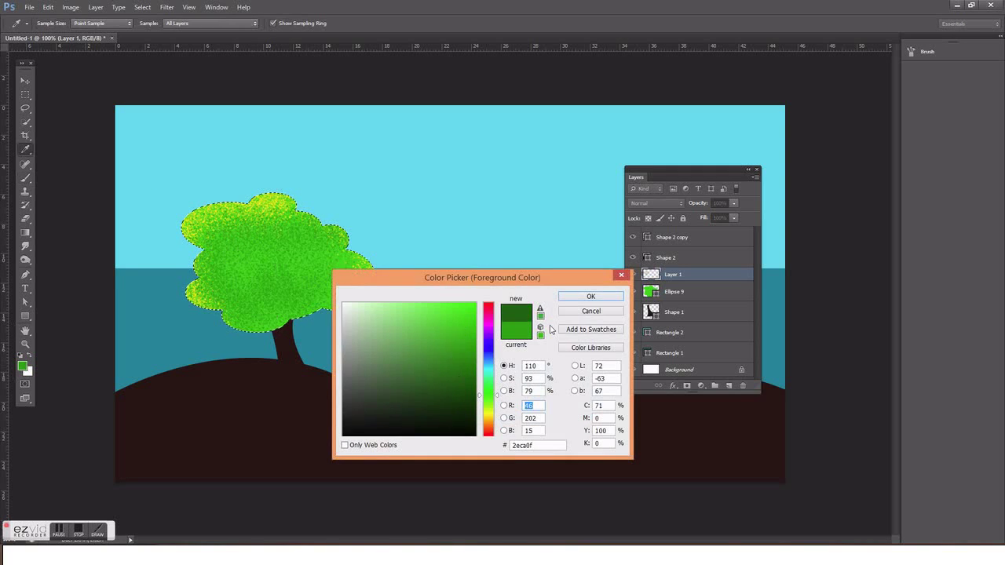
{"action": "key", "text": "Return"}
{"action": "mouse_move", "coordinate": [369, 275]}
{"action": "left_mouse_down"}
{"action": "mouse_move", "coordinate": [330, 302]}
{"action": "mouse_move", "coordinate": [283, 283]}
{"action": "mouse_move", "coordinate": [244, 299]}
{"action": "mouse_move", "coordinate": [219, 289]}
{"action": "mouse_move", "coordinate": [306, 310]}
{"action": "mouse_move", "coordinate": [338, 251]}
{"action": "mouse_move", "coordinate": [342, 263]}
{"action": "left_mouse_up"}
Step: Add more bright yellow f0ff00 speckles across the middle of the foliage
{"action": "left_click", "coordinate": [23, 367]}
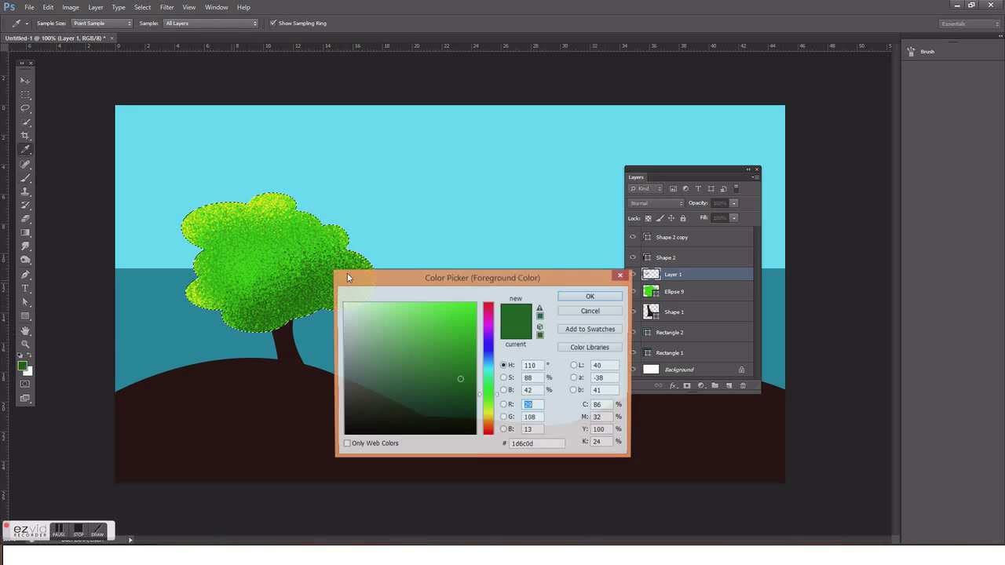
{"action": "left_click_drag", "start_coordinate": [487, 416], "coordinate": [487, 412]}
{"action": "left_click", "coordinate": [474, 304]}
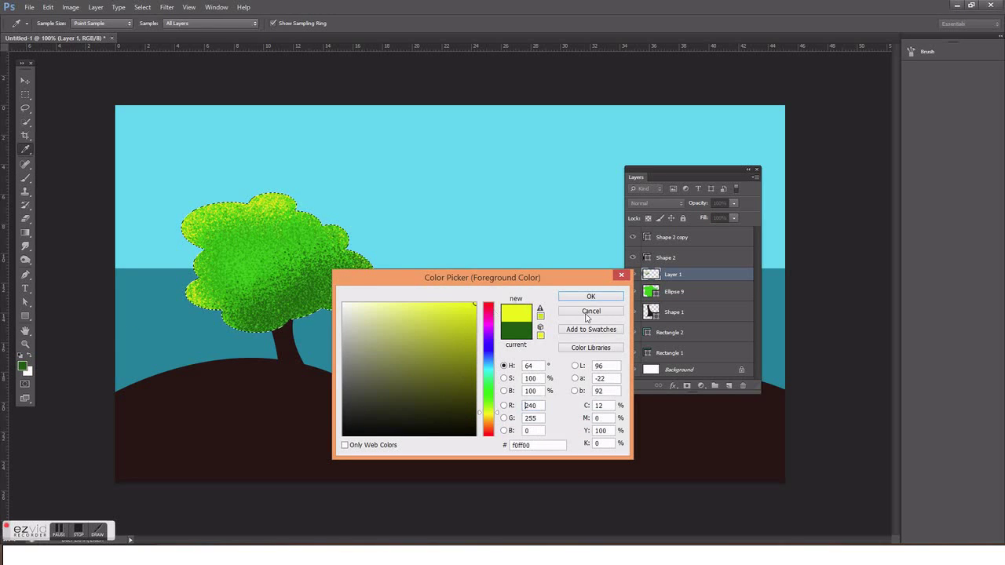
{"action": "left_click", "coordinate": [599, 298]}
{"action": "mouse_move", "coordinate": [247, 244]}
{"action": "left_mouse_down"}
{"action": "mouse_move", "coordinate": [239, 261]}
{"action": "mouse_move", "coordinate": [292, 254]}
{"action": "mouse_move", "coordinate": [338, 283]}
{"action": "left_mouse_up"}
{"action": "mouse_move", "coordinate": [267, 224]}
{"action": "left_mouse_down"}
{"action": "mouse_move", "coordinate": [208, 291]}
{"action": "mouse_move", "coordinate": [338, 283]}
{"action": "left_mouse_up"}
Step: Try bright red dabs on the foliage, then undo them
{"action": "left_click", "coordinate": [23, 366]}
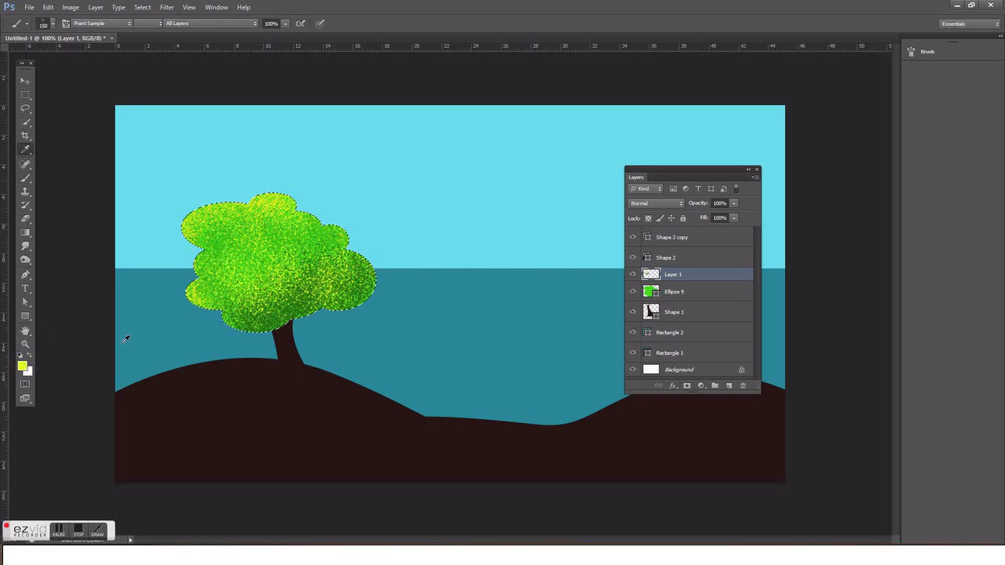
{"action": "left_click", "coordinate": [488, 427]}
{"action": "left_click", "coordinate": [488, 306]}
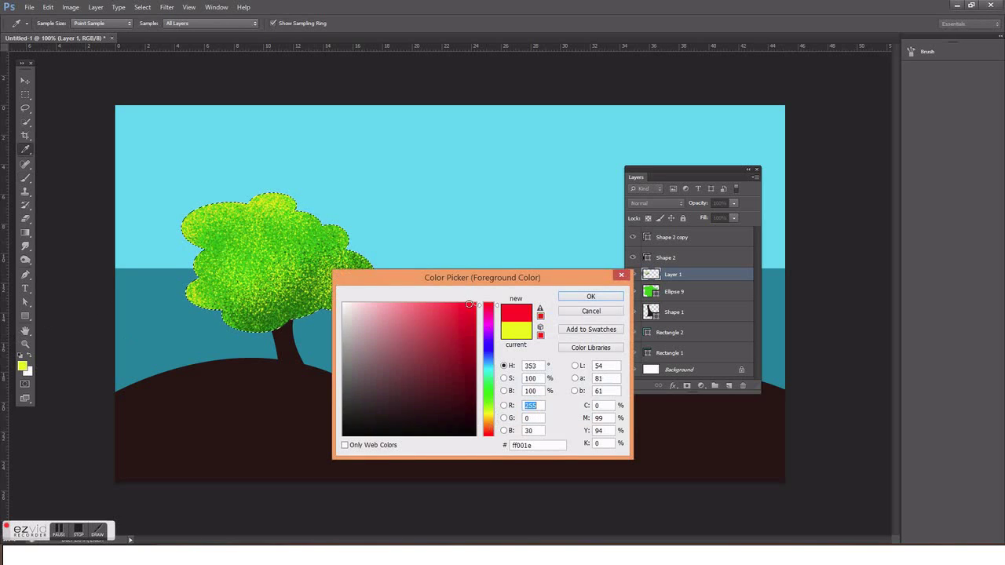
{"action": "left_click", "coordinate": [573, 302]}
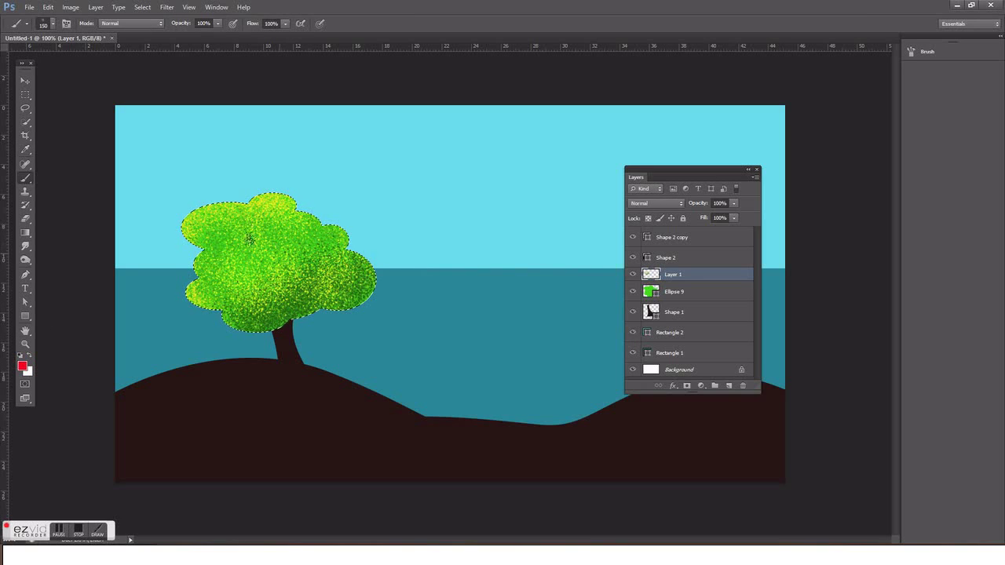
{"action": "left_click", "coordinate": [281, 270]}
{"action": "left_click", "coordinate": [238, 298]}
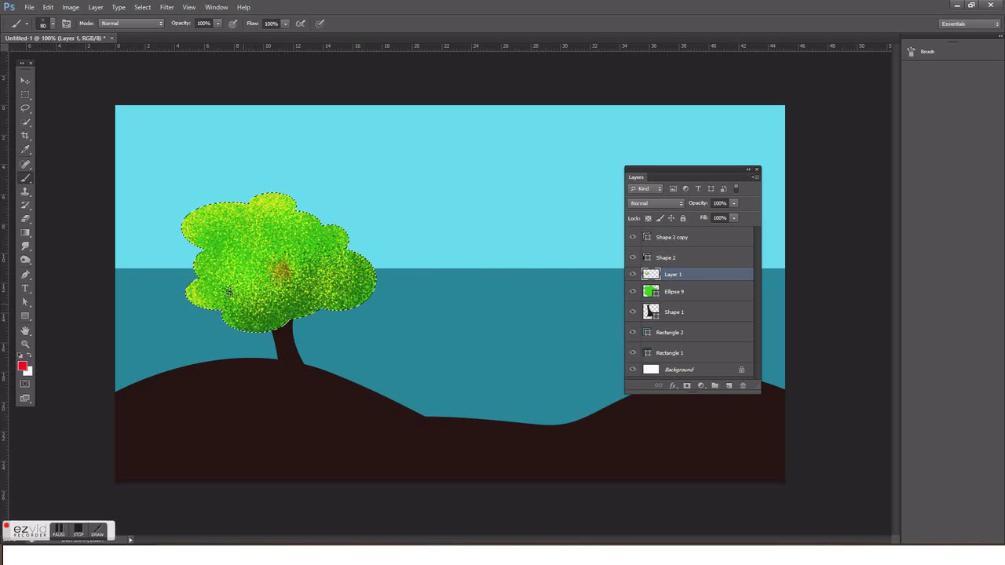
{"action": "left_click", "coordinate": [289, 300]}
{"action": "key", "text": "ctrl+z"}
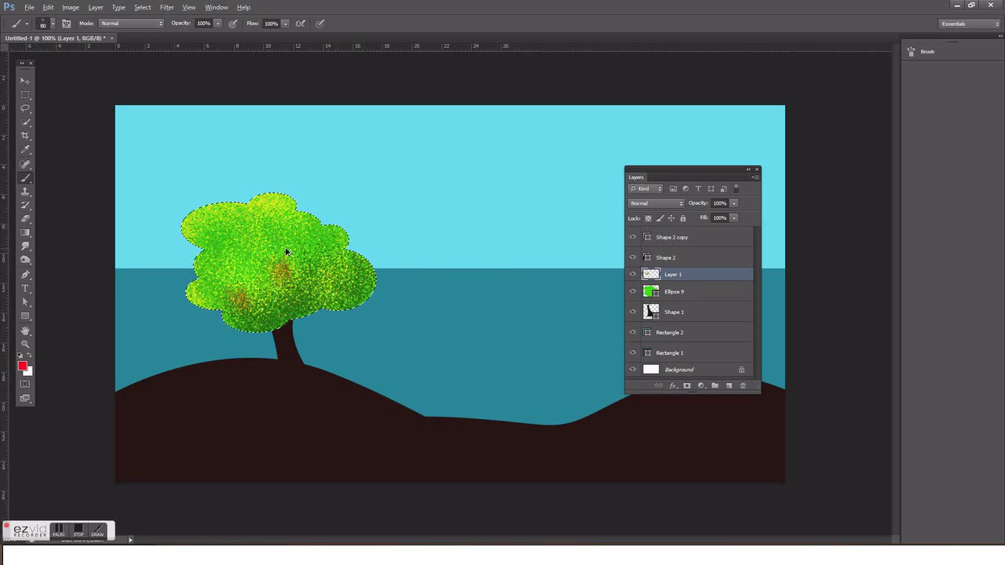
{"action": "key", "text": "ctrl+alt+z"}
{"action": "key", "text": "ctrl+alt+z"}
{"action": "key", "text": "i"}
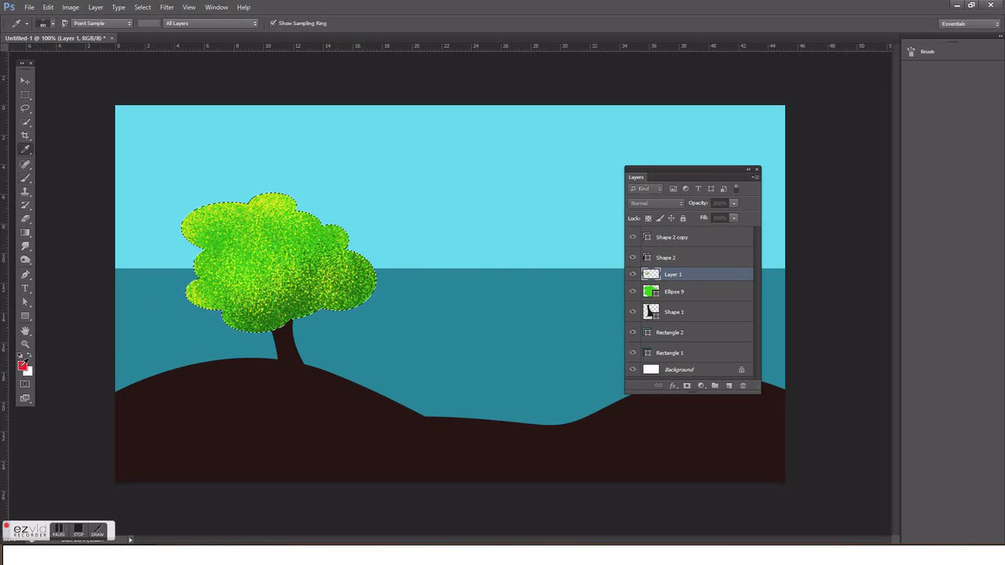
Step: Brush white speckles over the foliage and deselect the crown outline
{"action": "left_click", "coordinate": [23, 364]}
{"action": "left_click", "coordinate": [341, 296]}
{"action": "key", "text": "Return"}
{"action": "key", "text": "b"}
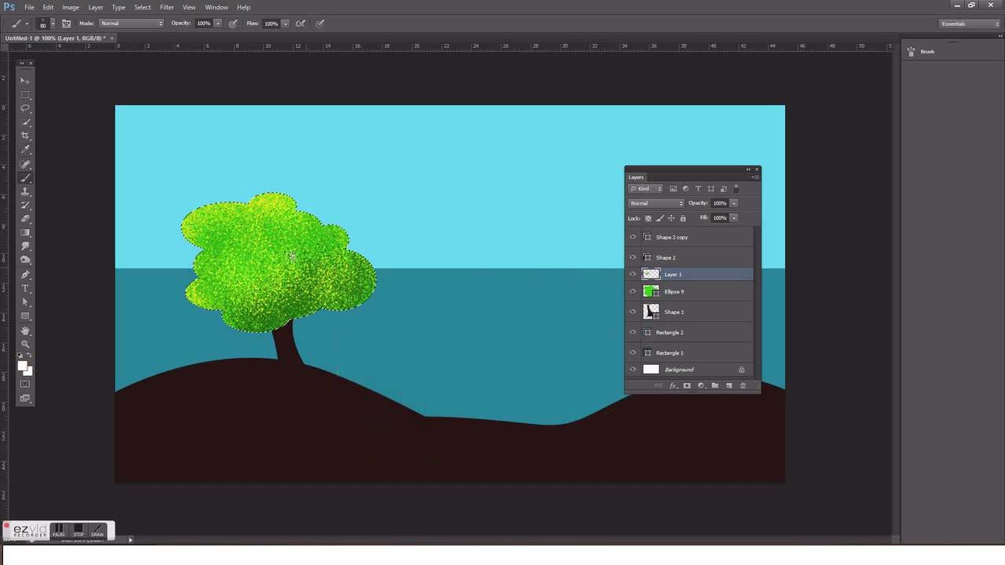
{"action": "mouse_move", "coordinate": [292, 256]}
{"action": "left_mouse_down"}
{"action": "mouse_move", "coordinate": [216, 297]}
{"action": "mouse_move", "coordinate": [252, 326]}
{"action": "mouse_move", "coordinate": [208, 251]}
{"action": "left_mouse_up"}
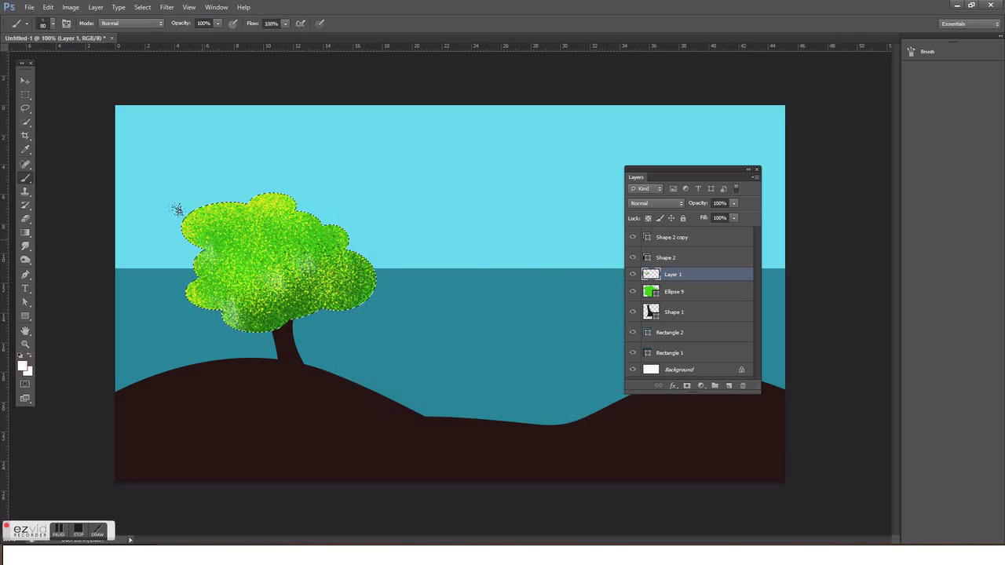
{"action": "mouse_move", "coordinate": [310, 228]}
{"action": "left_mouse_down"}
{"action": "mouse_move", "coordinate": [341, 271]}
{"action": "mouse_move", "coordinate": [354, 269]}
{"action": "left_mouse_up"}
{"action": "key", "text": "ctrl+d"}
Step: Fill the trunk layer Shape 1 with bright yellow ffde00
{"action": "key", "text": "v"}
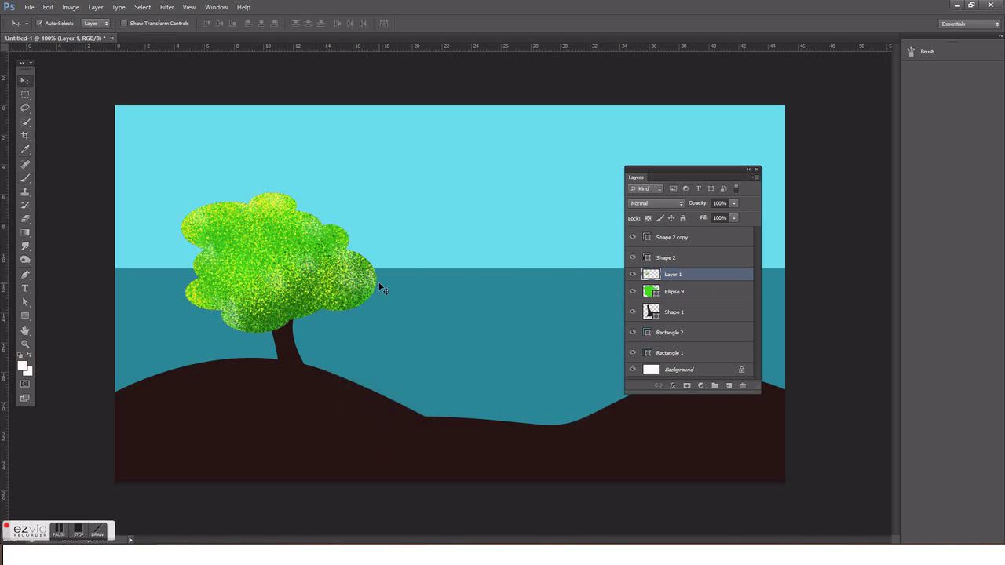
{"action": "left_click", "coordinate": [283, 353]}
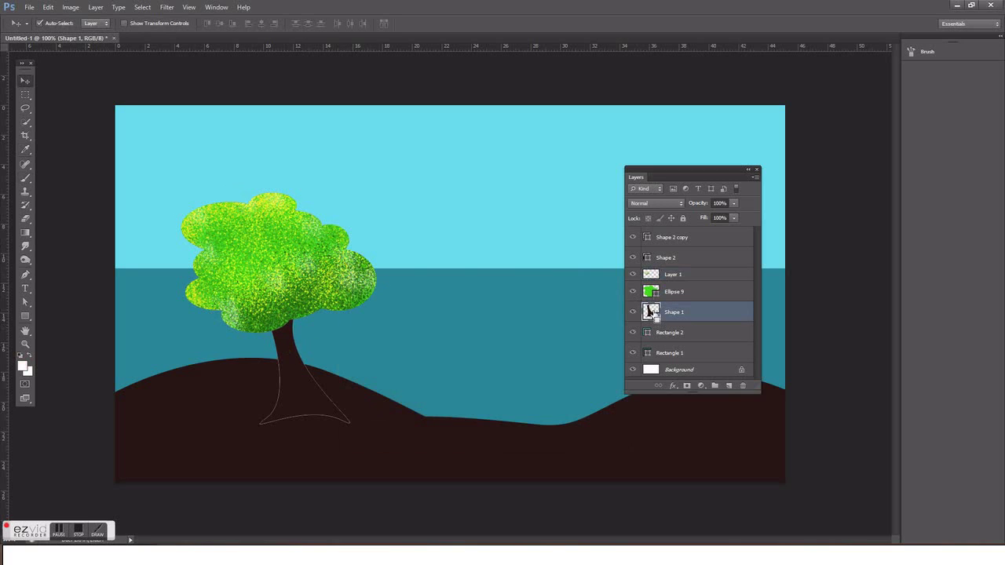
{"action": "left_click", "coordinate": [650, 312], "text": "ctrl"}
{"action": "double_click", "coordinate": [651, 312]}
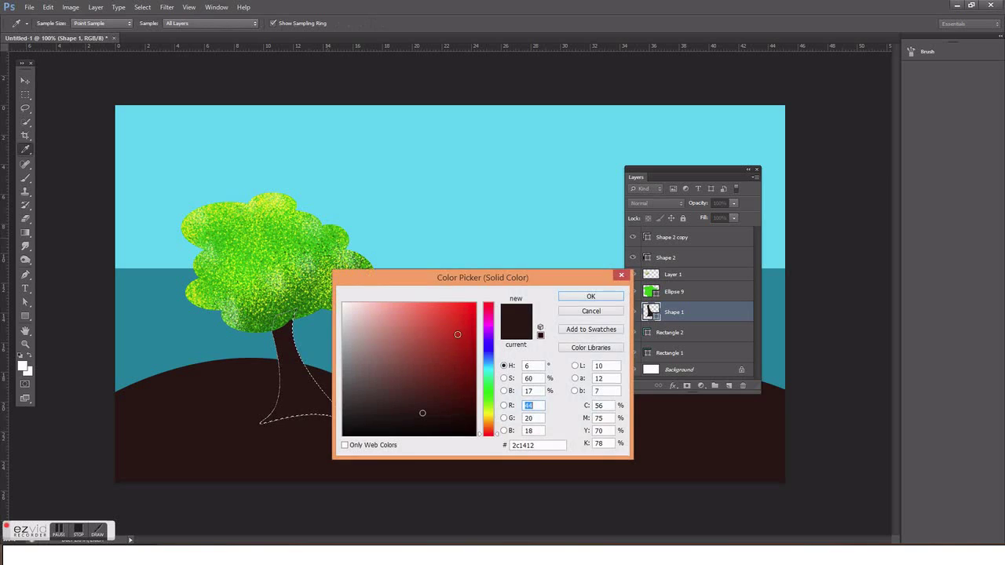
{"action": "left_click_drag", "start_coordinate": [492, 422], "coordinate": [489, 416]}
{"action": "left_click", "coordinate": [475, 303]}
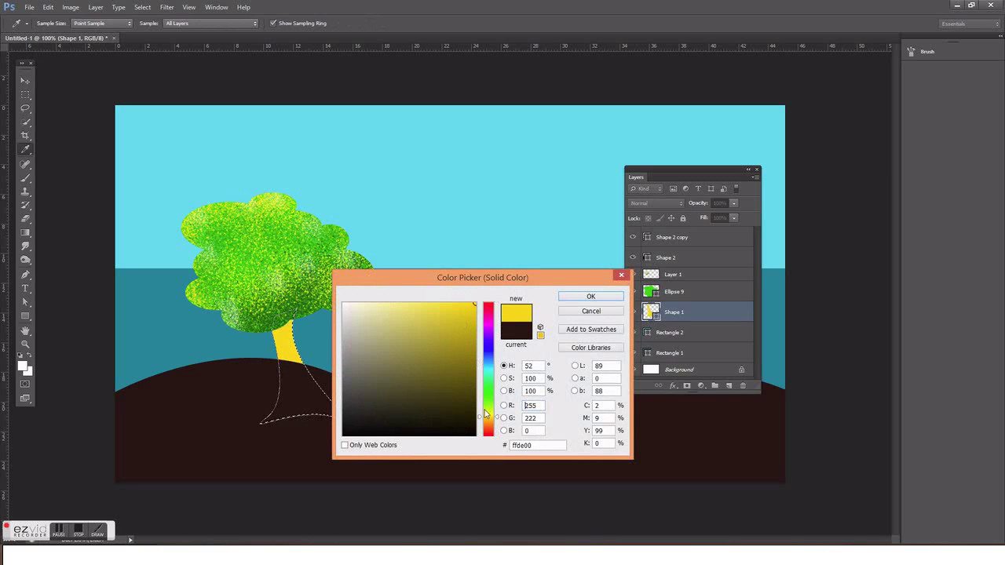
{"action": "left_click", "coordinate": [590, 295]}
Step: Restack the layers so the trunk sits below the foliage and above the hill
{"action": "key", "text": "ctrl+bracketright"}
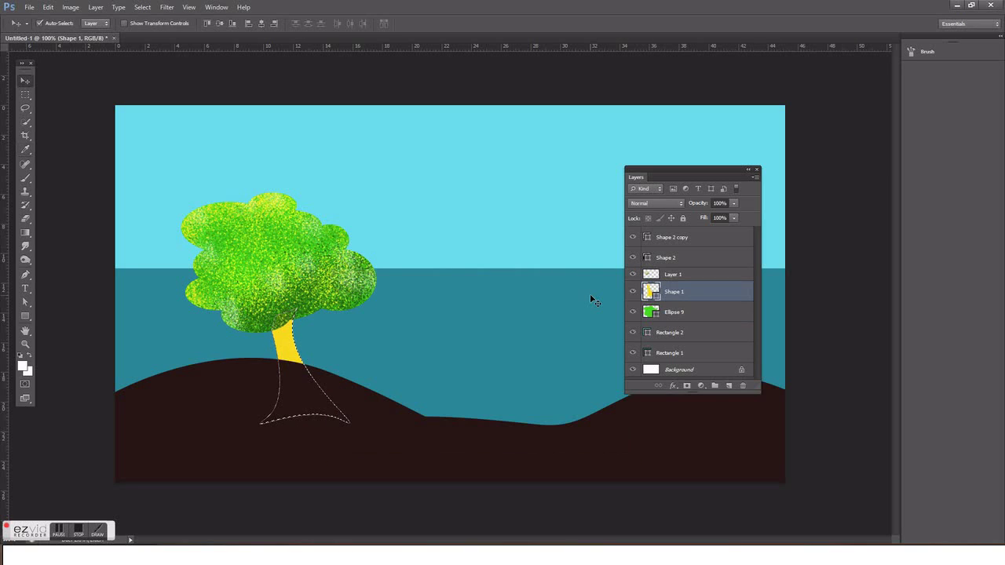
{"action": "key", "text": "ctrl+bracketright"}
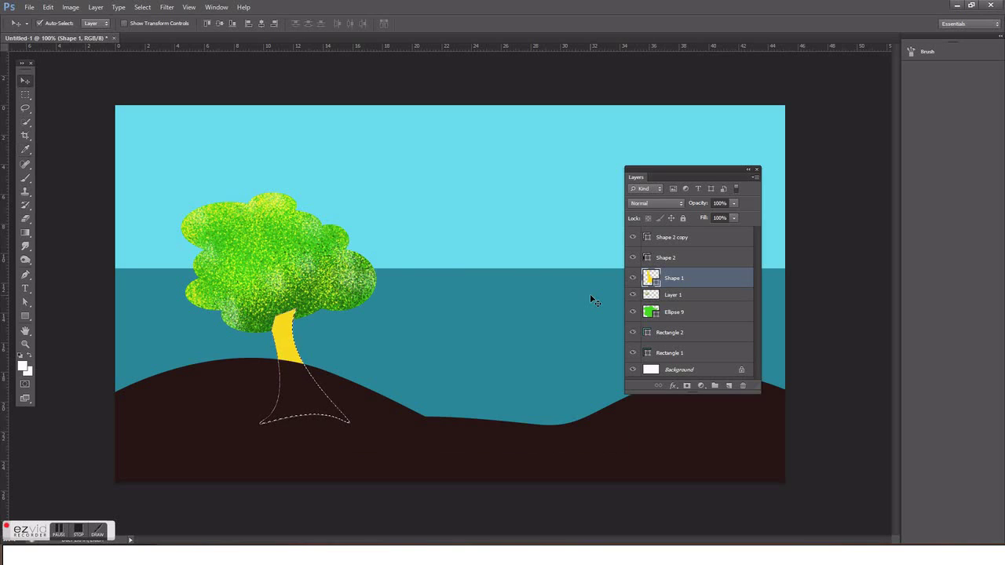
{"action": "key", "text": "ctrl+bracketleft"}
{"action": "key", "text": "ctrl+bracketleft"}
{"action": "left_click", "coordinate": [392, 410]}
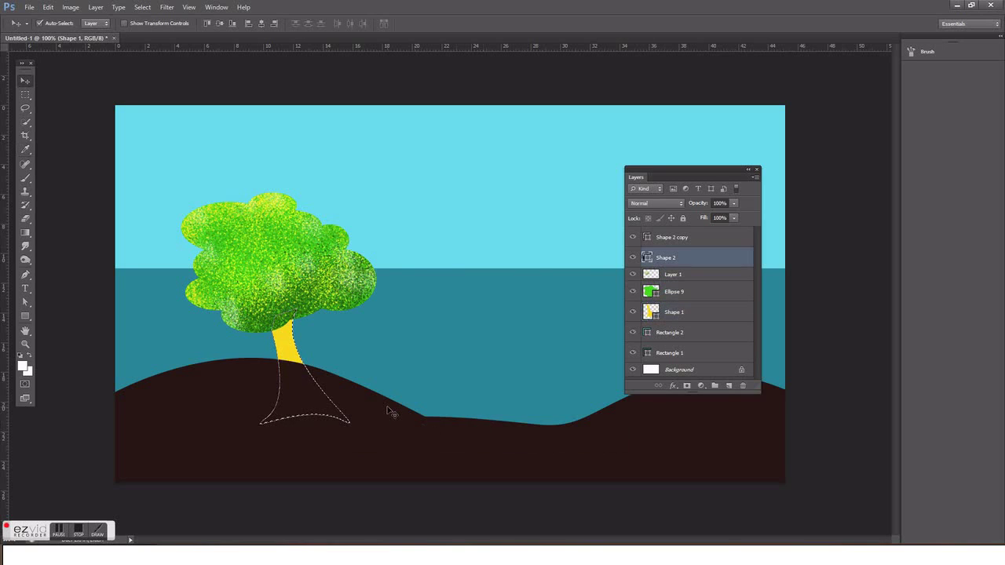
{"action": "key", "text": "ctrl+bracketleft"}
{"action": "key", "text": "ctrl+bracketleft"}
{"action": "key", "text": "ctrl+bracketleft"}
{"action": "left_click", "coordinate": [404, 382]}
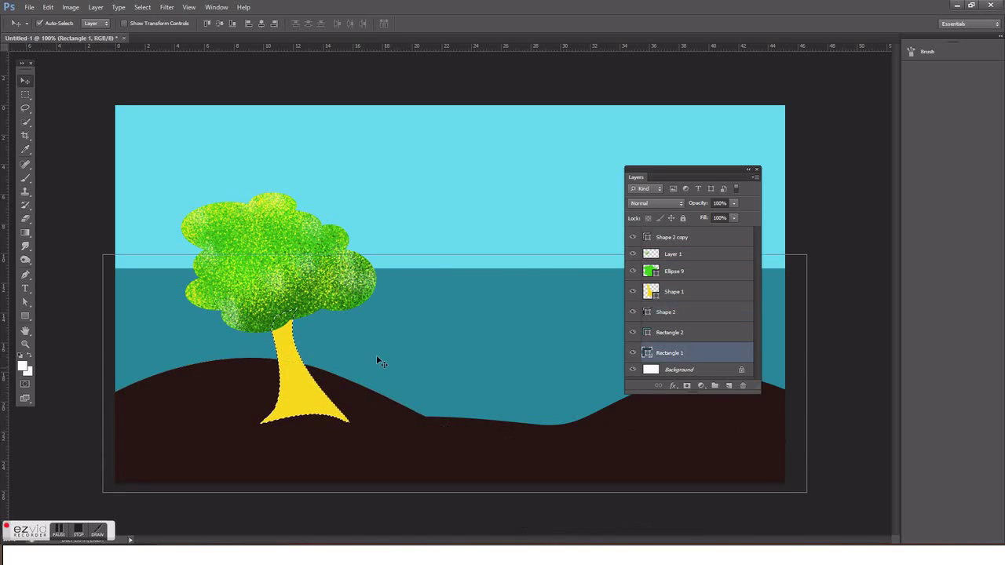
{"action": "left_click", "coordinate": [711, 292]}
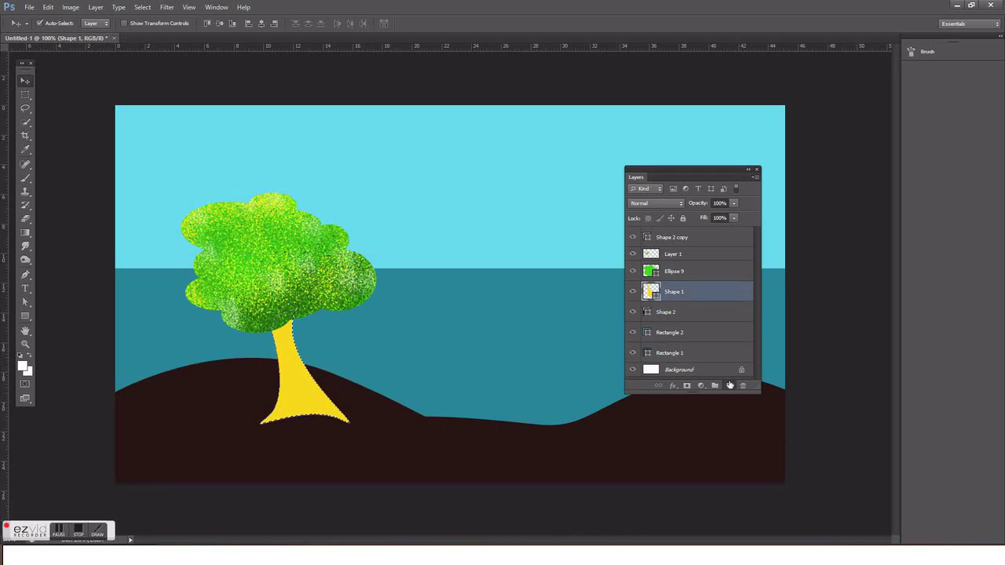
Step: Add a new layer above the trunk and set the foreground colour to brown 8e4804
{"action": "left_click", "coordinate": [729, 386]}
{"action": "key", "text": "i"}
{"action": "left_click", "coordinate": [24, 366]}
{"action": "left_click", "coordinate": [318, 390]}
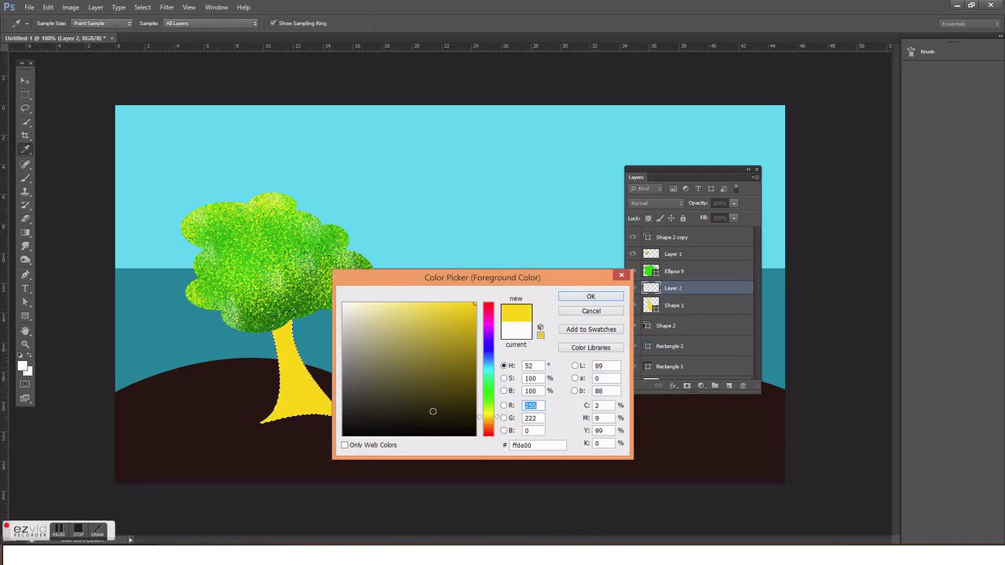
{"action": "left_click_drag", "start_coordinate": [487, 429], "coordinate": [488, 424]}
{"action": "left_click", "coordinate": [471, 362]}
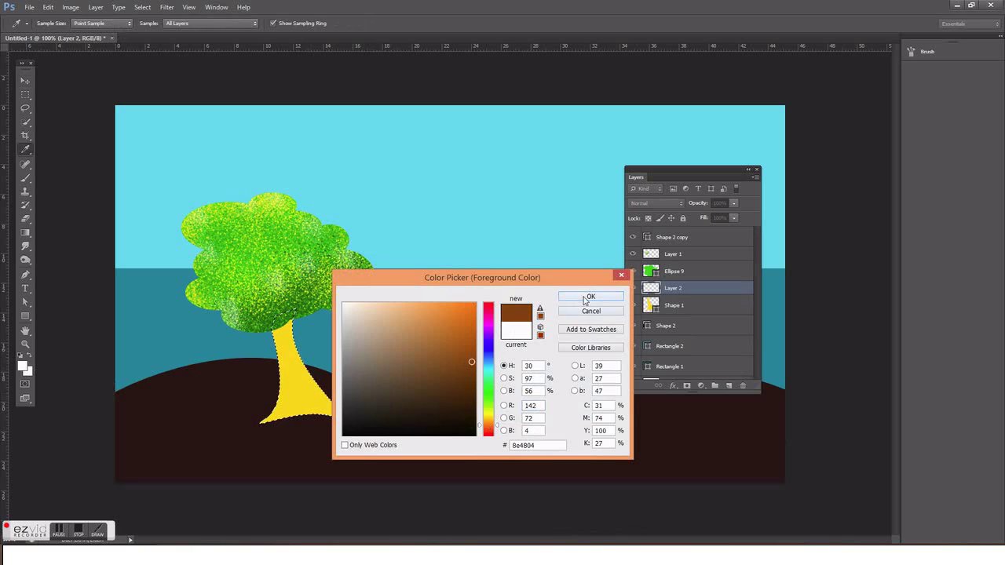
{"action": "left_click", "coordinate": [589, 297]}
Step: Switch to a darker brown and brush speckled texture over the trunk
{"action": "key", "text": "b"}
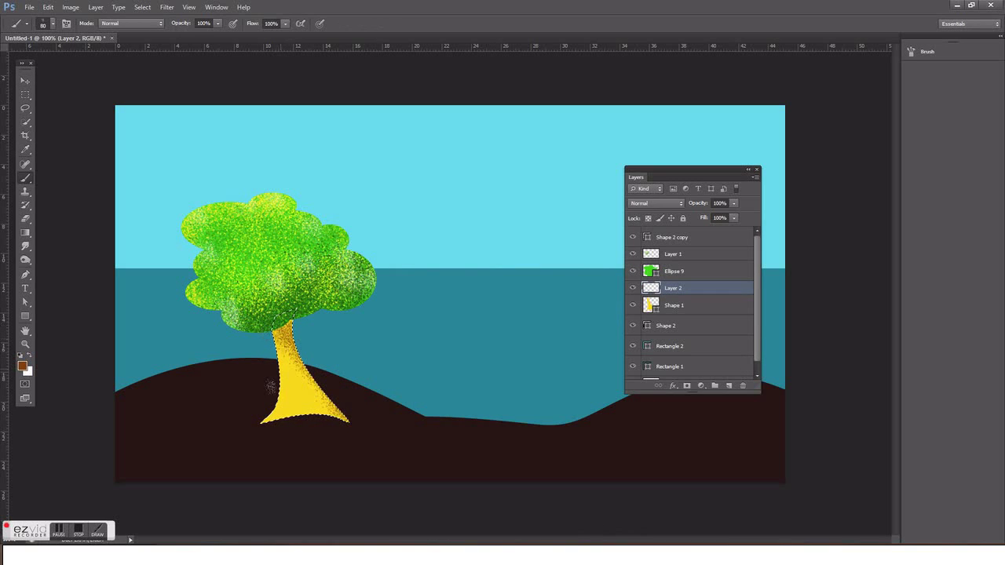
{"action": "left_click", "coordinate": [23, 367]}
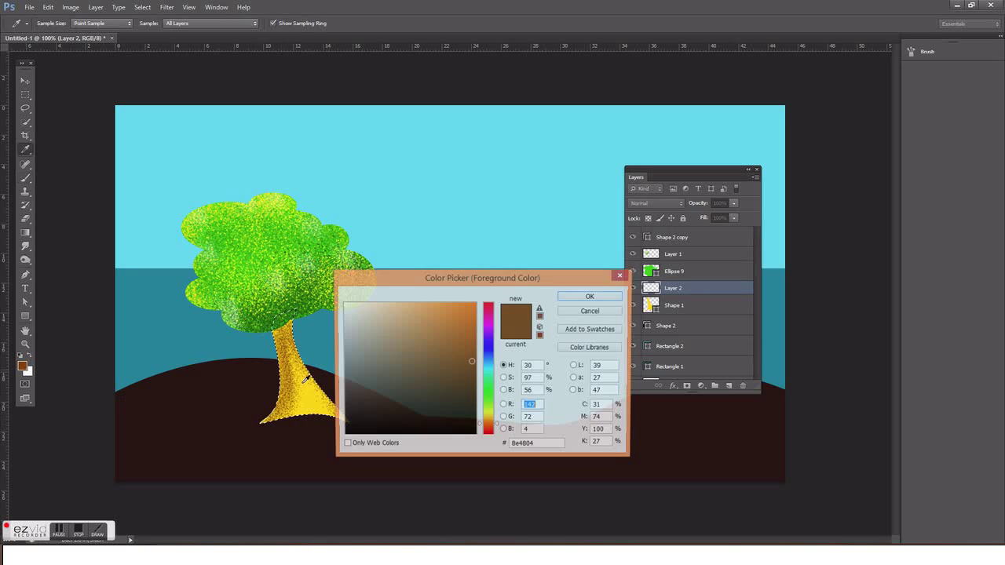
{"action": "left_click", "coordinate": [449, 384]}
{"action": "left_click", "coordinate": [583, 303]}
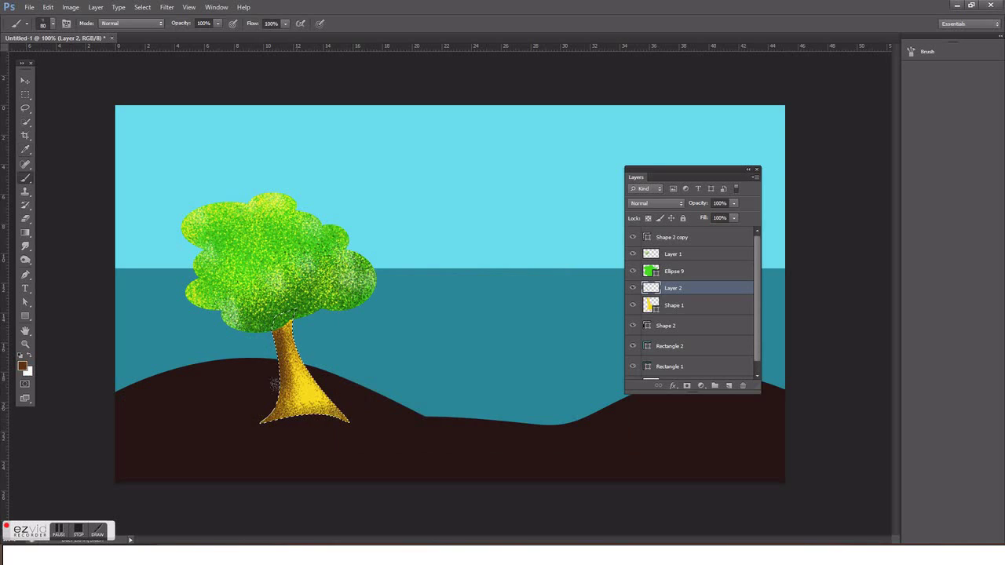
{"action": "left_click_drag", "start_coordinate": [275, 384], "coordinate": [267, 402]}
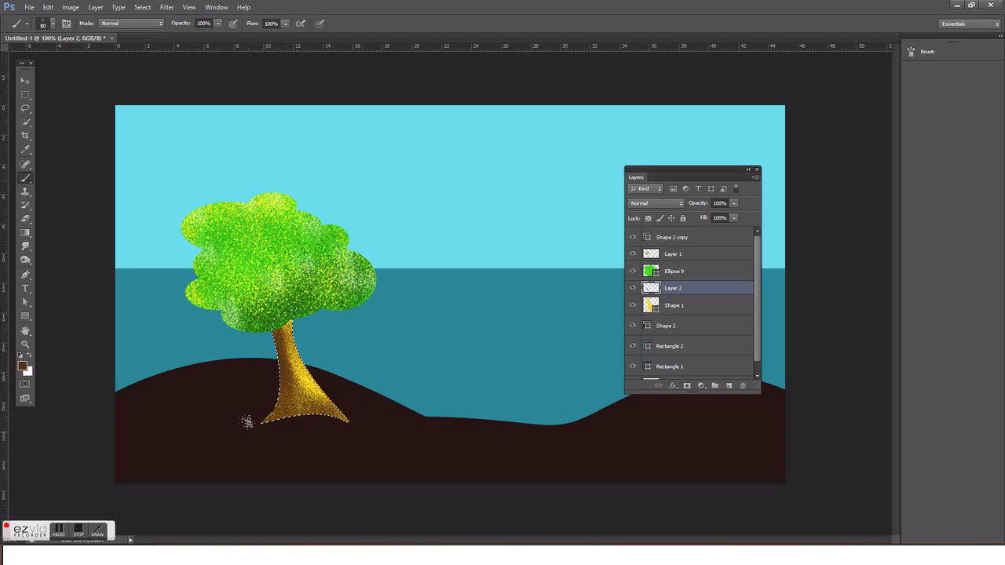
Step: Deselect the trunk and recolour the front hill Shape 2 bright green 47d21c
{"action": "key", "text": "ctrl+d"}
{"action": "key", "text": "v"}
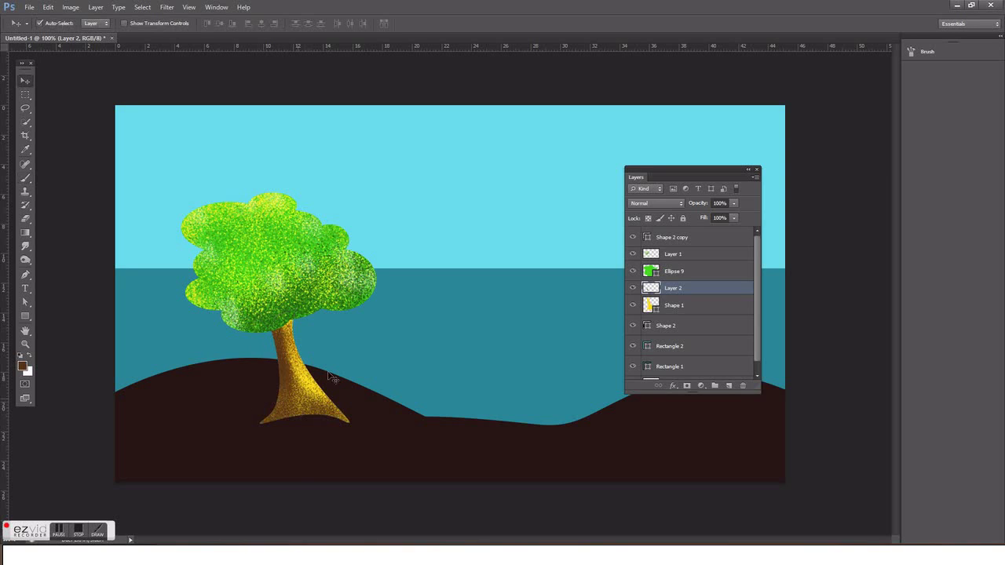
{"action": "left_click", "coordinate": [367, 413]}
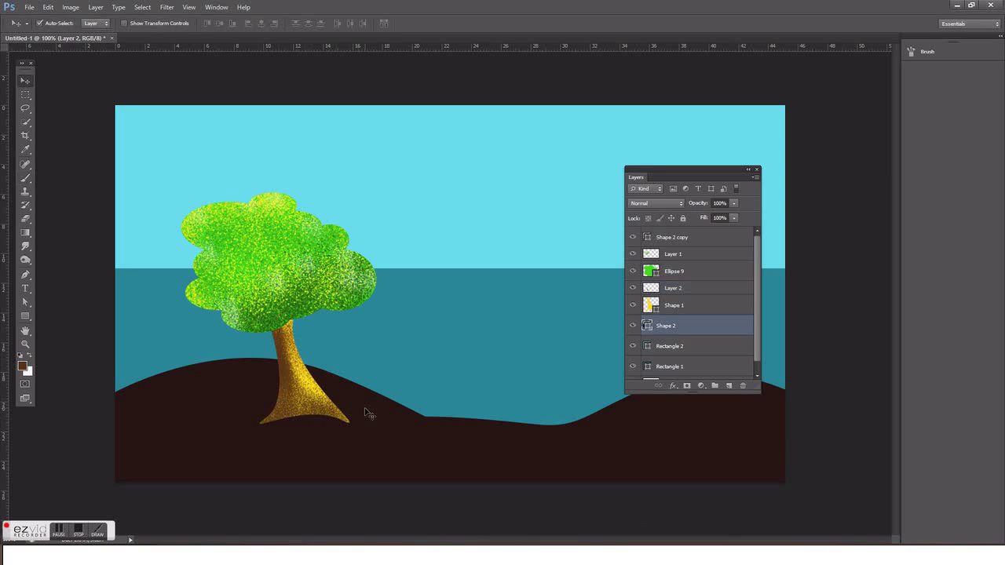
{"action": "double_click", "coordinate": [646, 325]}
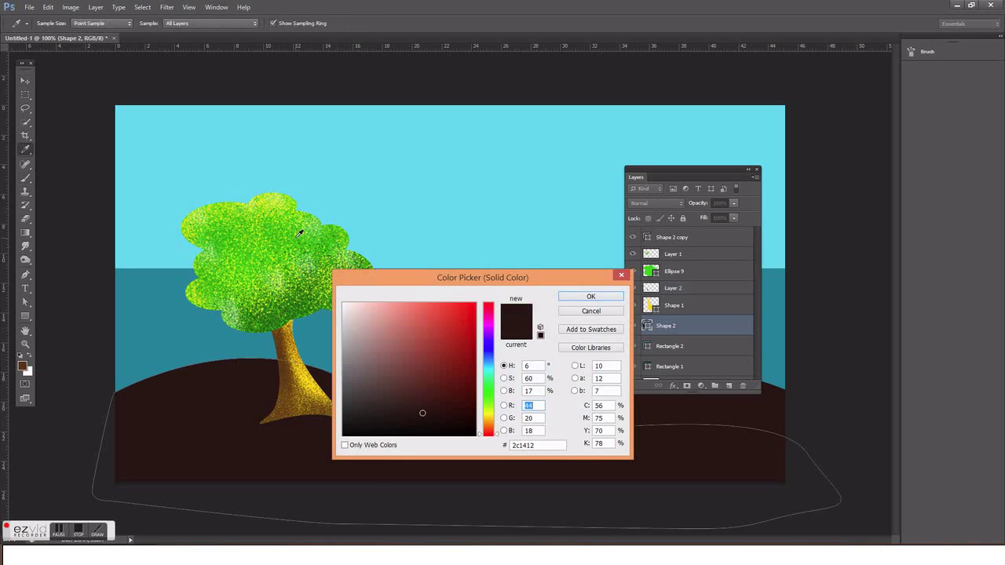
{"action": "left_click", "coordinate": [291, 225]}
{"action": "left_click", "coordinate": [490, 417]}
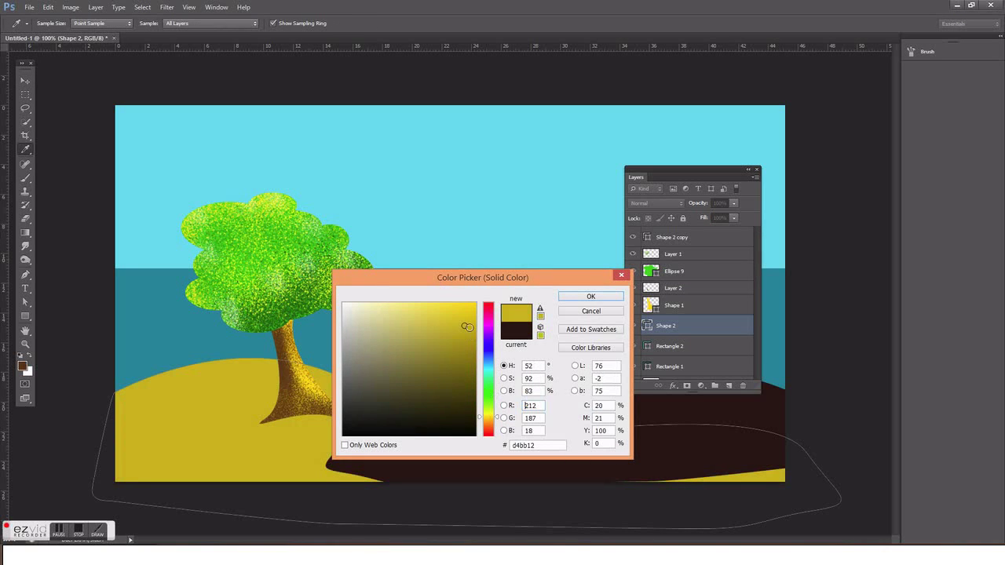
{"action": "left_click", "coordinate": [325, 251]}
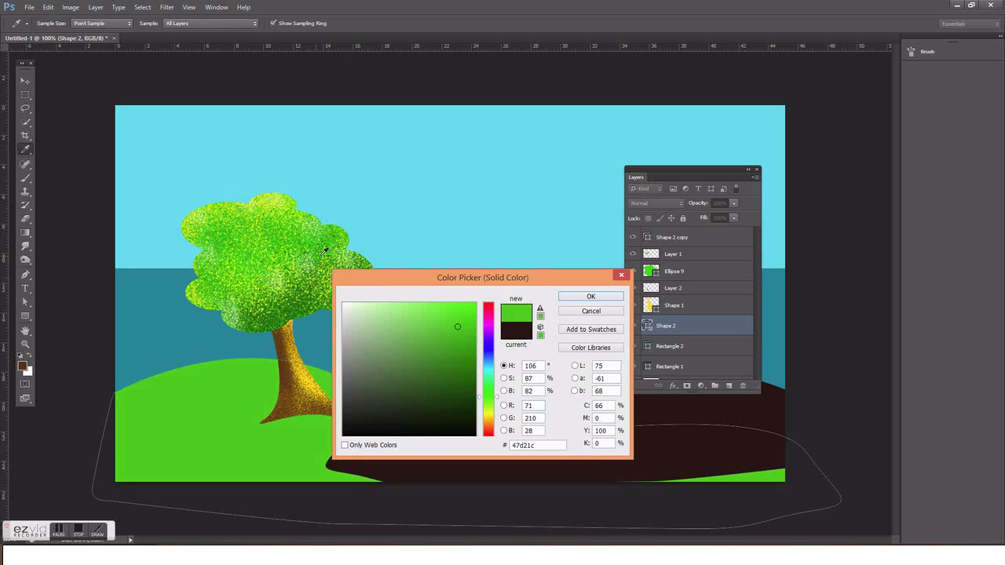
{"action": "left_click", "coordinate": [577, 299]}
Step: Make Shape 2 copy dark green 1d6e0d, send it behind the front hill, and nudge it up-right
{"action": "left_click", "coordinate": [662, 451]}
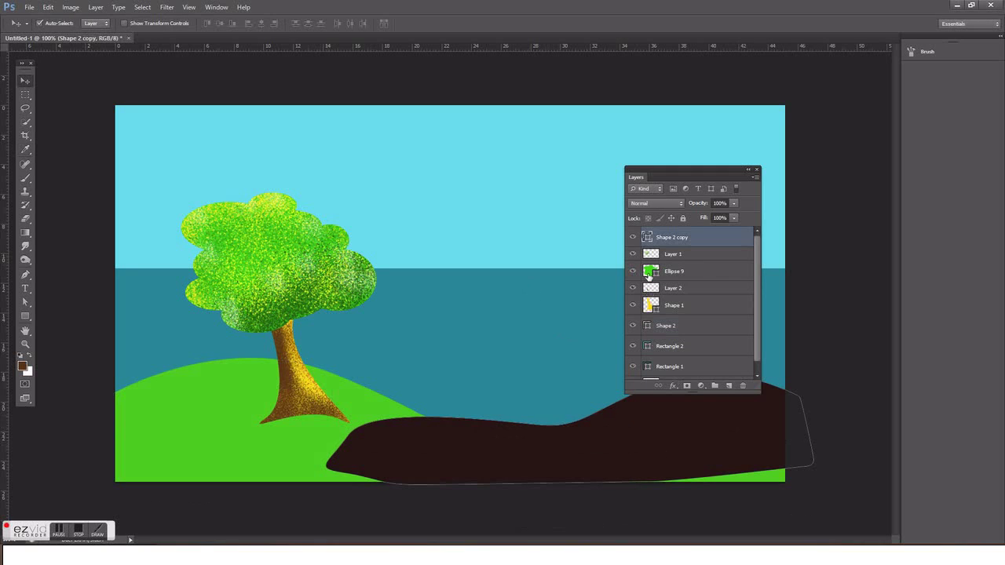
{"action": "double_click", "coordinate": [647, 240]}
{"action": "left_click", "coordinate": [306, 314]}
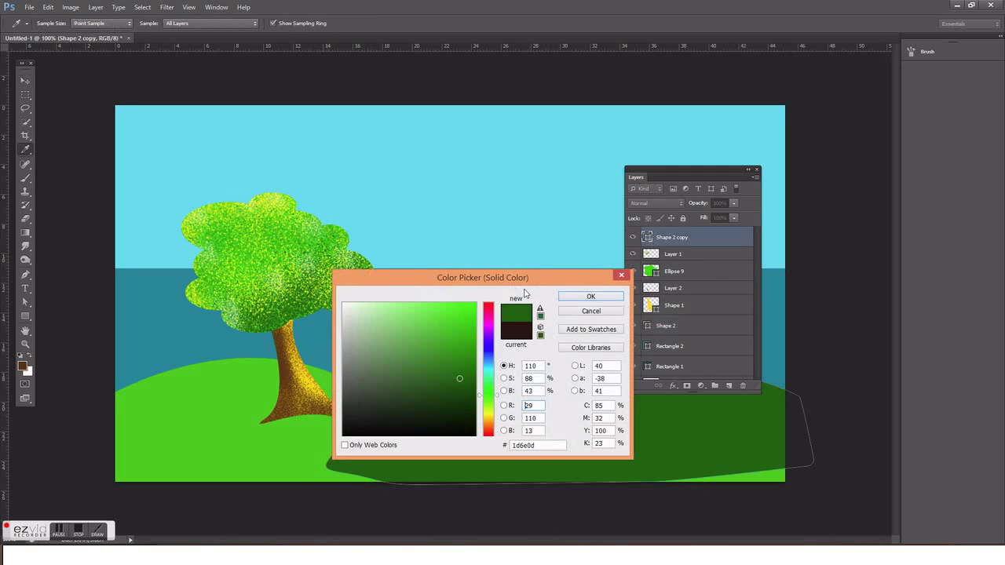
{"action": "left_click", "coordinate": [588, 296]}
{"action": "key", "text": "ctrl+bracketleft"}
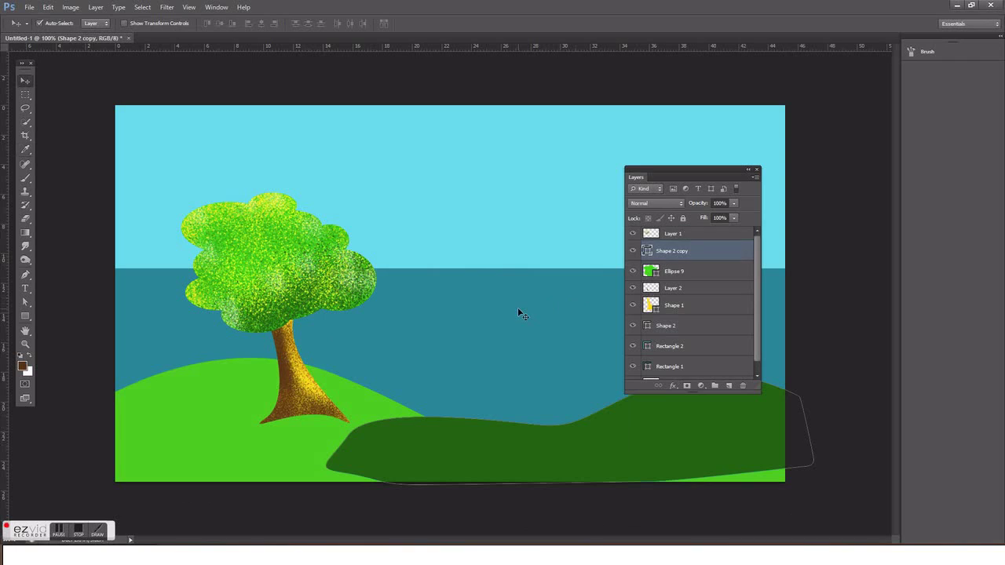
{"action": "key", "text": "ctrl+bracketleft"}
{"action": "key", "text": "ctrl+bracketleft"}
{"action": "key", "text": "ctrl+bracketleft"}
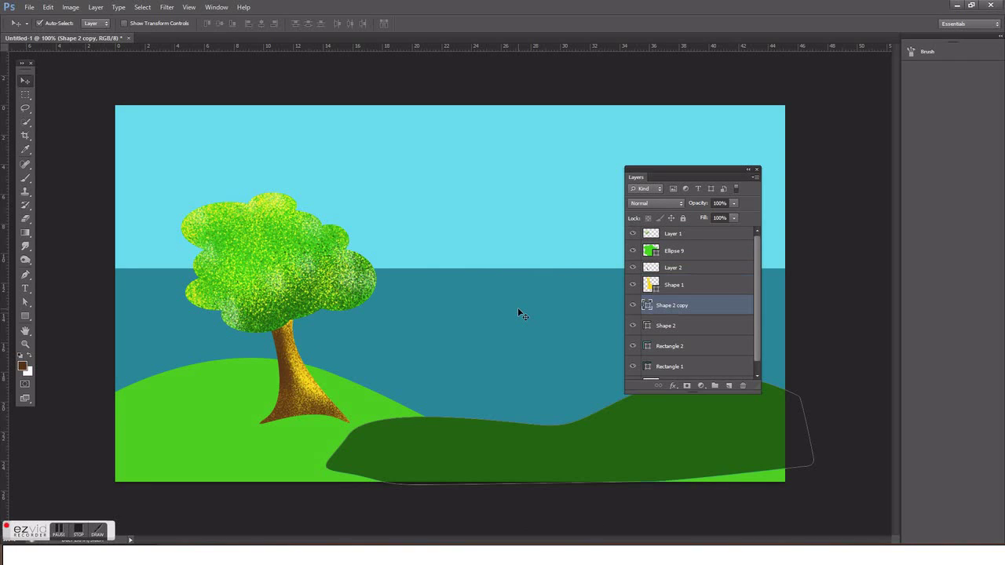
{"action": "key", "text": "ctrl+bracketleft"}
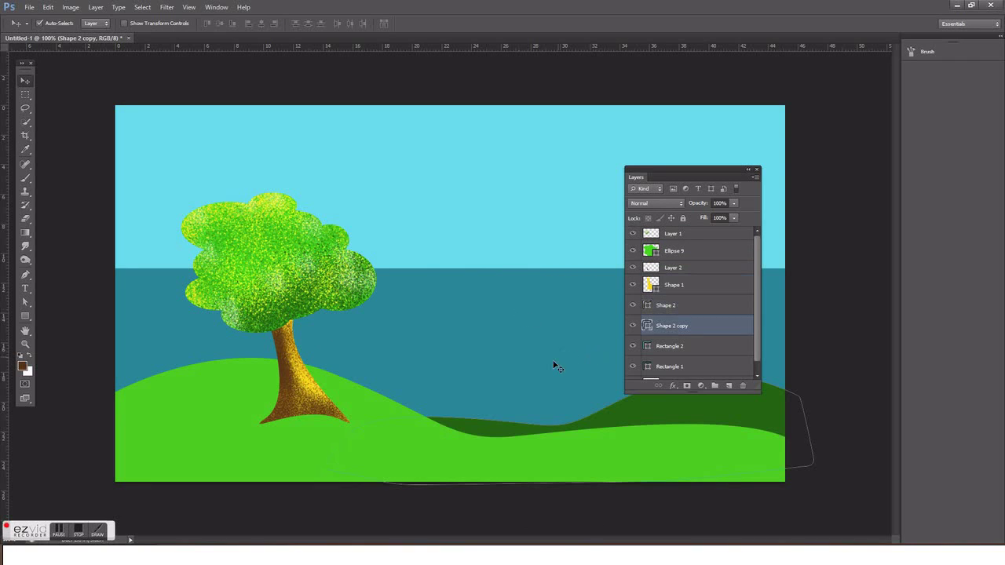
{"action": "left_click_drag", "start_coordinate": [777, 423], "coordinate": [788, 409]}
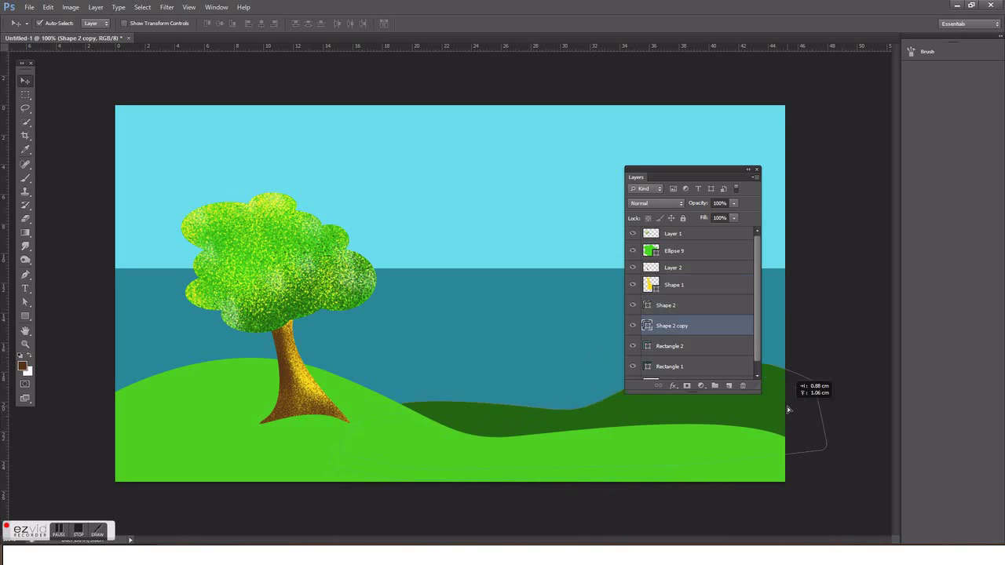
{"action": "left_click", "coordinate": [530, 432]}
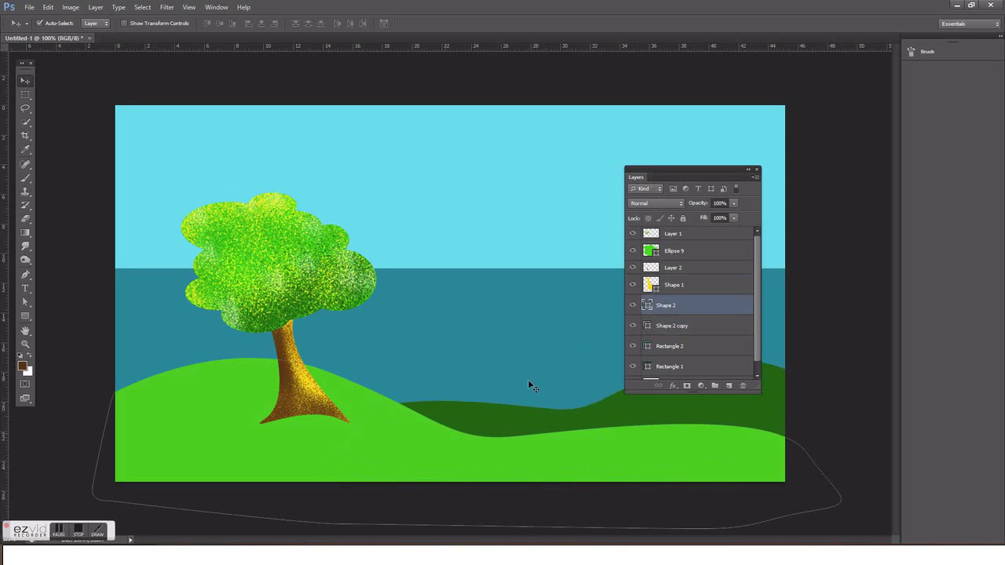
Step: Select the front hill, add a new layer, and spray bright yellow speckles with an enlarged brush
{"action": "left_click", "coordinate": [647, 307], "text": "ctrl"}
{"action": "left_click", "coordinate": [729, 386]}
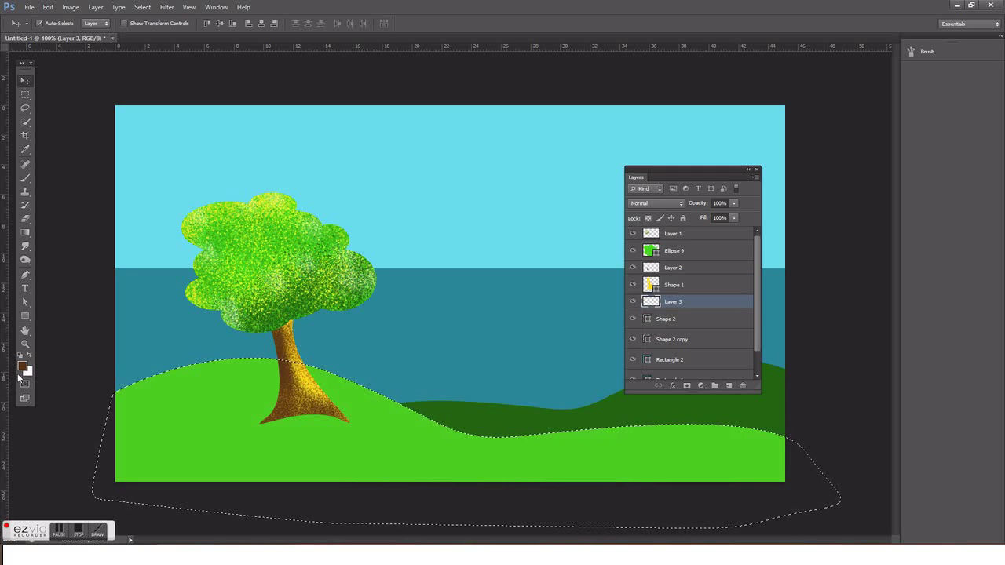
{"action": "left_click", "coordinate": [23, 366]}
{"action": "left_click", "coordinate": [275, 202]}
{"action": "left_click_drag", "start_coordinate": [467, 311], "coordinate": [479, 302]}
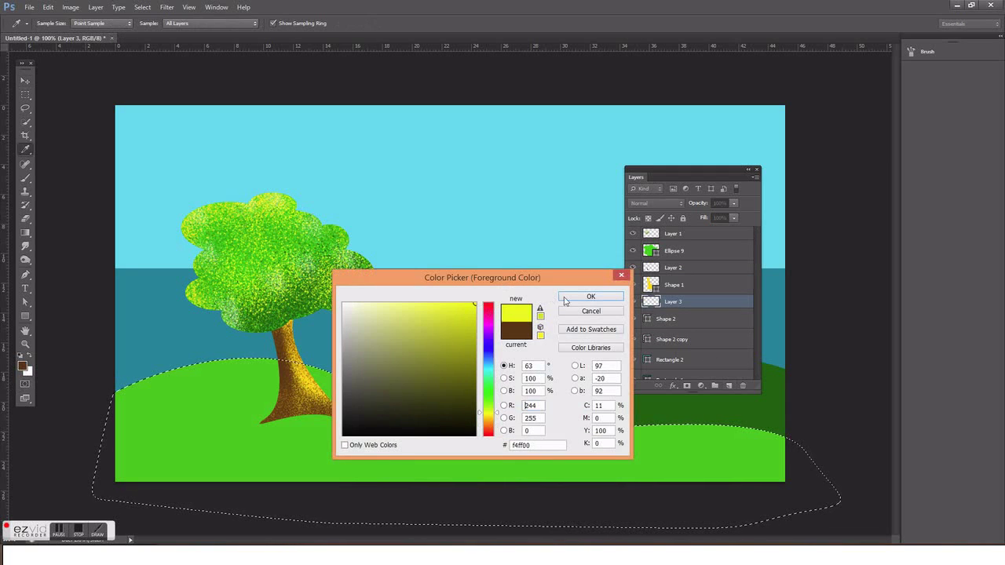
{"action": "left_click", "coordinate": [573, 299]}
{"action": "key", "text": "b"}
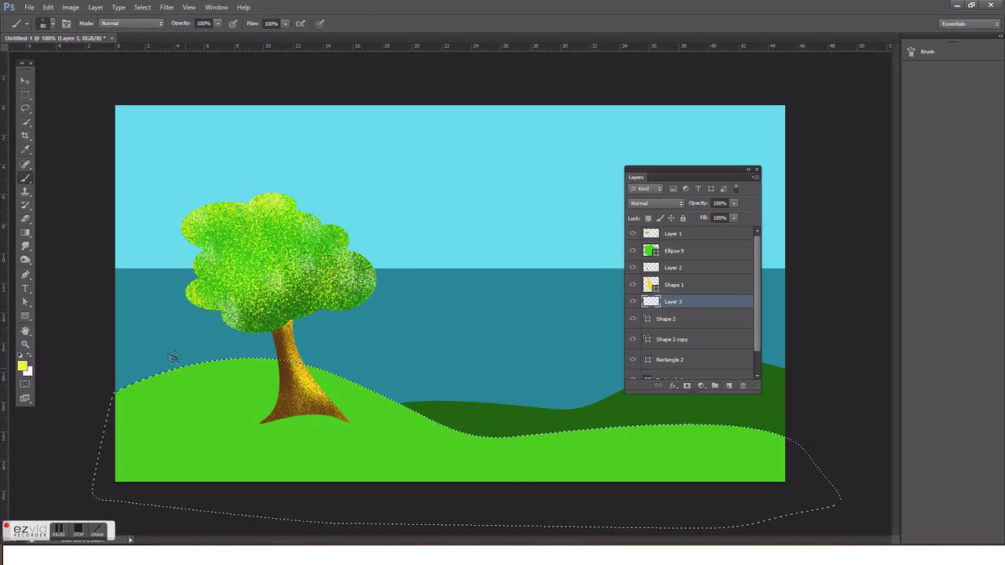
{"action": "key", "text": "bracketright"}
{"action": "key", "text": "bracketright"}
{"action": "key", "text": "bracketright"}
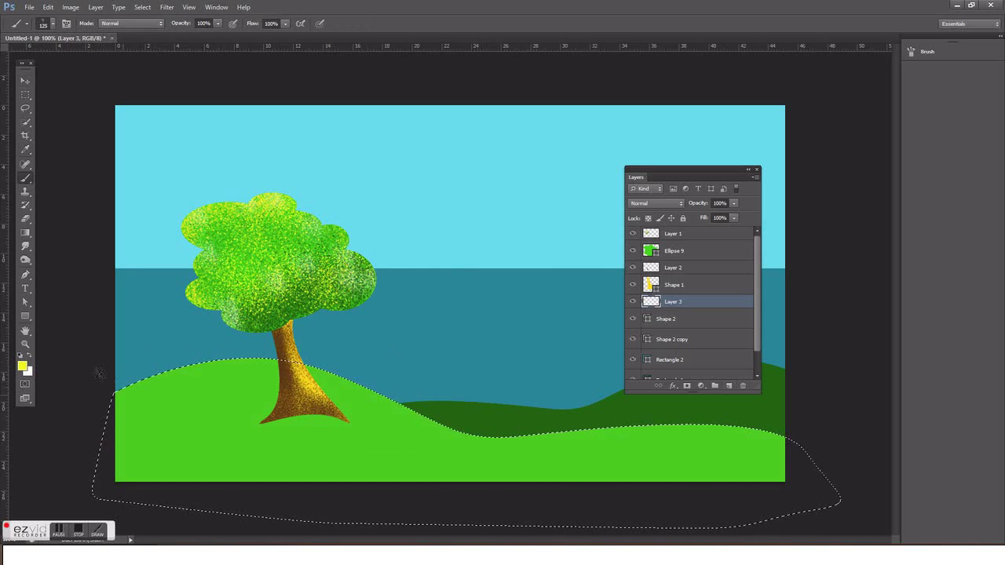
{"action": "mouse_move", "coordinate": [99, 370]}
{"action": "left_mouse_down"}
{"action": "mouse_move", "coordinate": [198, 325]}
{"action": "mouse_move", "coordinate": [308, 344]}
{"action": "left_mouse_up"}
{"action": "left_click_drag", "start_coordinate": [461, 399], "coordinate": [780, 415]}
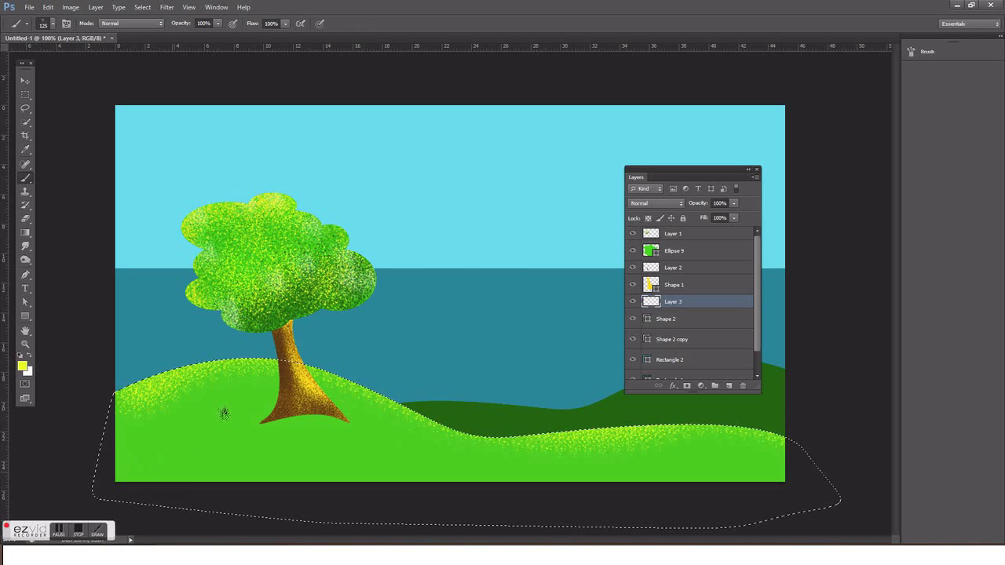
{"action": "mouse_move", "coordinate": [225, 411]}
{"action": "left_mouse_down"}
{"action": "mouse_move", "coordinate": [259, 432]}
{"action": "mouse_move", "coordinate": [434, 422]}
{"action": "mouse_move", "coordinate": [348, 403]}
{"action": "mouse_move", "coordinate": [226, 408]}
{"action": "left_mouse_up"}
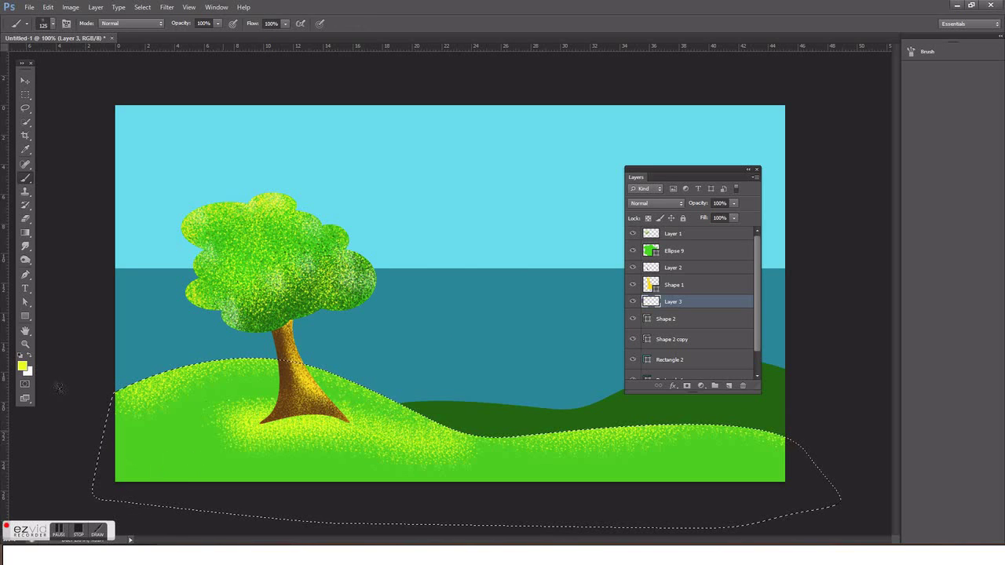
Step: Spray darker green speckles over the hill's lower-left and bottom
{"action": "left_click", "coordinate": [22, 366]}
{"action": "left_click", "coordinate": [151, 431]}
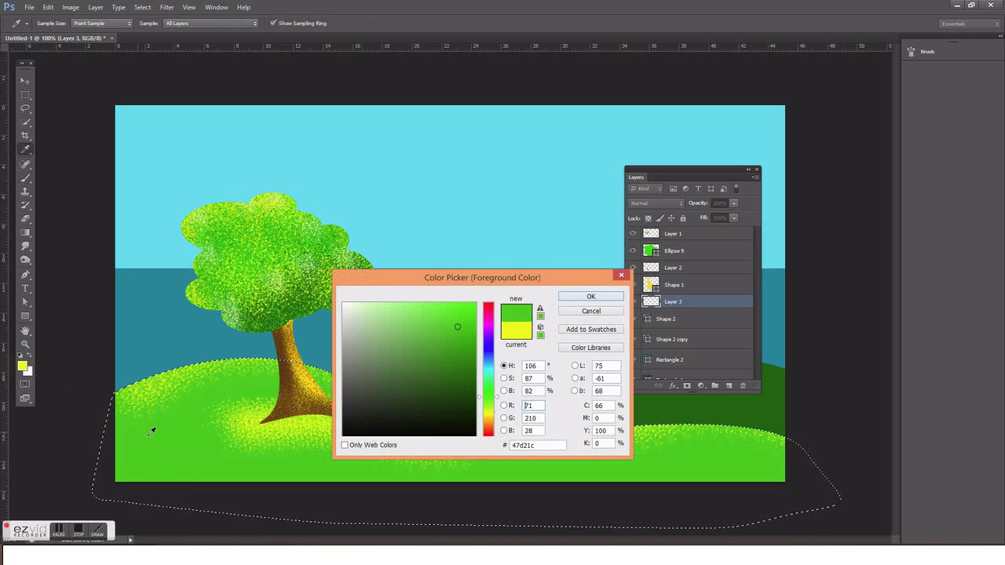
{"action": "left_click", "coordinate": [470, 368]}
{"action": "left_click", "coordinate": [590, 297]}
{"action": "mouse_move", "coordinate": [139, 393]}
{"action": "left_mouse_down"}
{"action": "mouse_move", "coordinate": [149, 439]}
{"action": "mouse_move", "coordinate": [209, 448]}
{"action": "mouse_move", "coordinate": [175, 421]}
{"action": "mouse_move", "coordinate": [231, 419]}
{"action": "mouse_move", "coordinate": [168, 453]}
{"action": "left_mouse_up"}
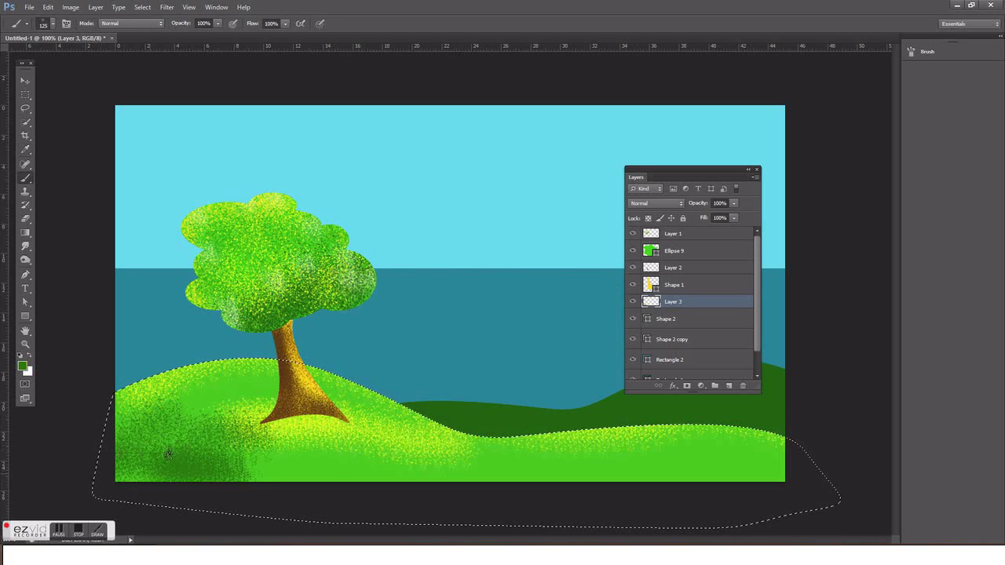
{"action": "mouse_move", "coordinate": [345, 454]}
{"action": "left_mouse_down"}
{"action": "mouse_move", "coordinate": [263, 467]}
{"action": "mouse_move", "coordinate": [754, 469]}
{"action": "mouse_move", "coordinate": [533, 459]}
{"action": "mouse_move", "coordinate": [411, 424]}
{"action": "mouse_move", "coordinate": [320, 448]}
{"action": "left_mouse_up"}
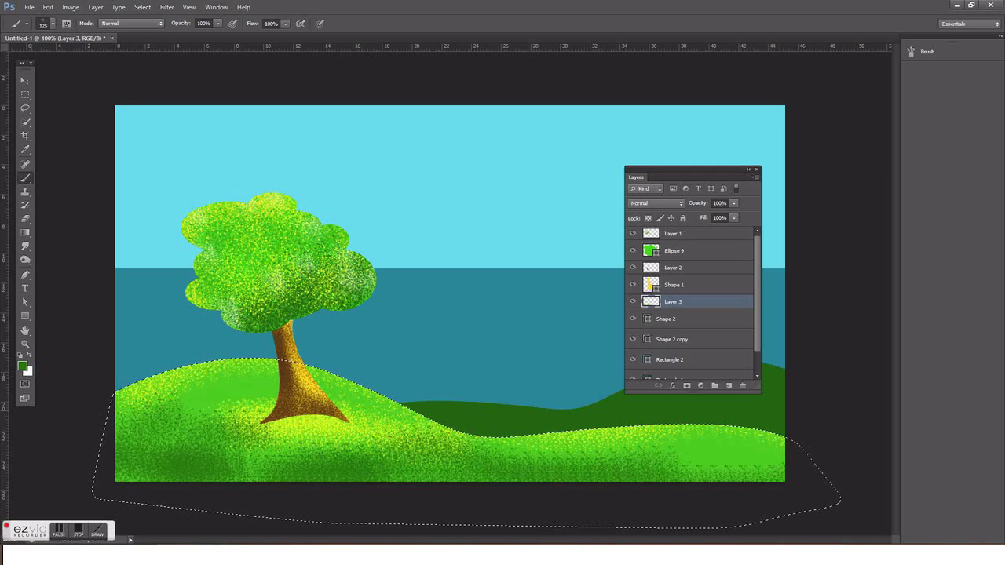
Step: Spray yellow-green speckles around the tree base and hilltop
{"action": "left_click", "coordinate": [20, 369]}
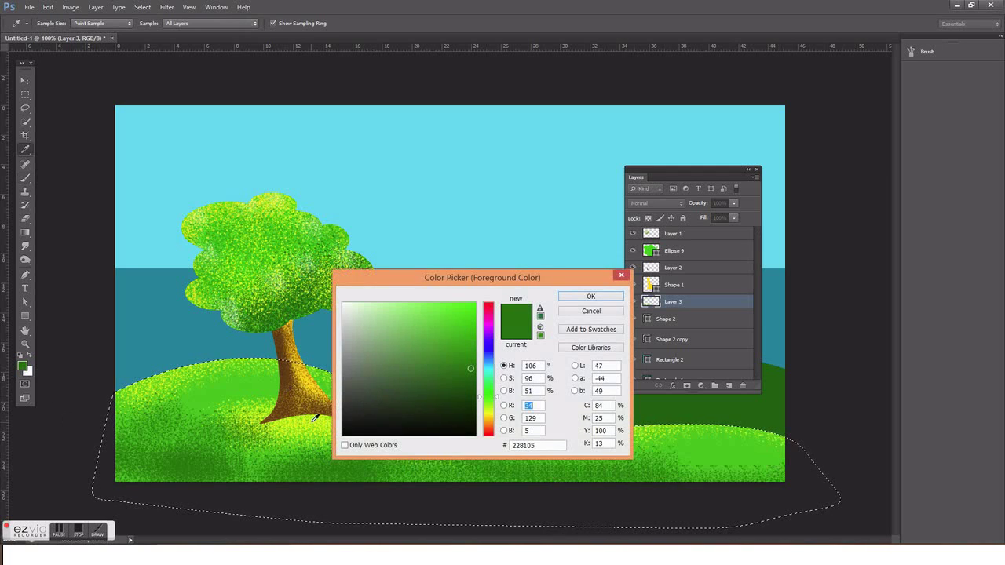
{"action": "left_click", "coordinate": [464, 314]}
{"action": "left_click", "coordinate": [590, 296]}
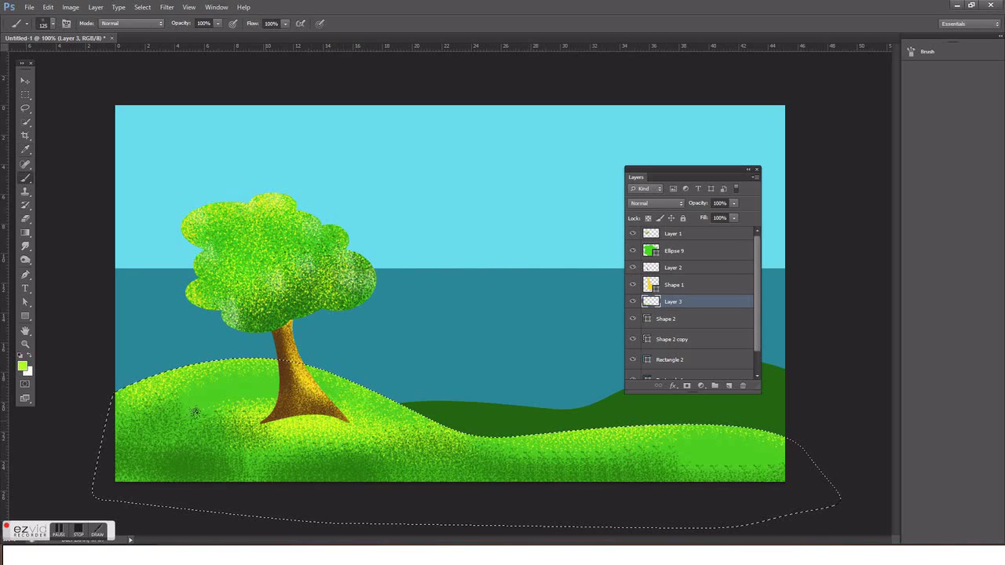
{"action": "mouse_move", "coordinate": [195, 412]}
{"action": "left_mouse_down"}
{"action": "mouse_move", "coordinate": [212, 387]}
{"action": "mouse_move", "coordinate": [203, 373]}
{"action": "mouse_move", "coordinate": [174, 374]}
{"action": "mouse_move", "coordinate": [180, 429]}
{"action": "mouse_move", "coordinate": [670, 450]}
{"action": "mouse_move", "coordinate": [695, 463]}
{"action": "mouse_move", "coordinate": [760, 434]}
{"action": "mouse_move", "coordinate": [586, 430]}
{"action": "mouse_move", "coordinate": [510, 448]}
{"action": "mouse_move", "coordinate": [503, 410]}
{"action": "left_mouse_up"}
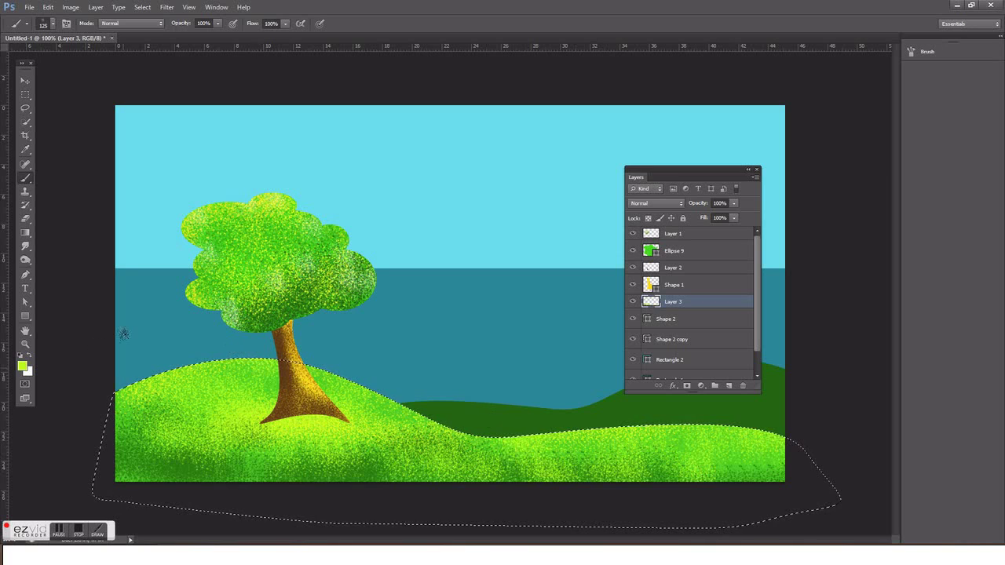
Step: Select the dark back hill and spray bright green speckles along its top and across it
{"action": "key", "text": "d"}
{"action": "key", "text": "v"}
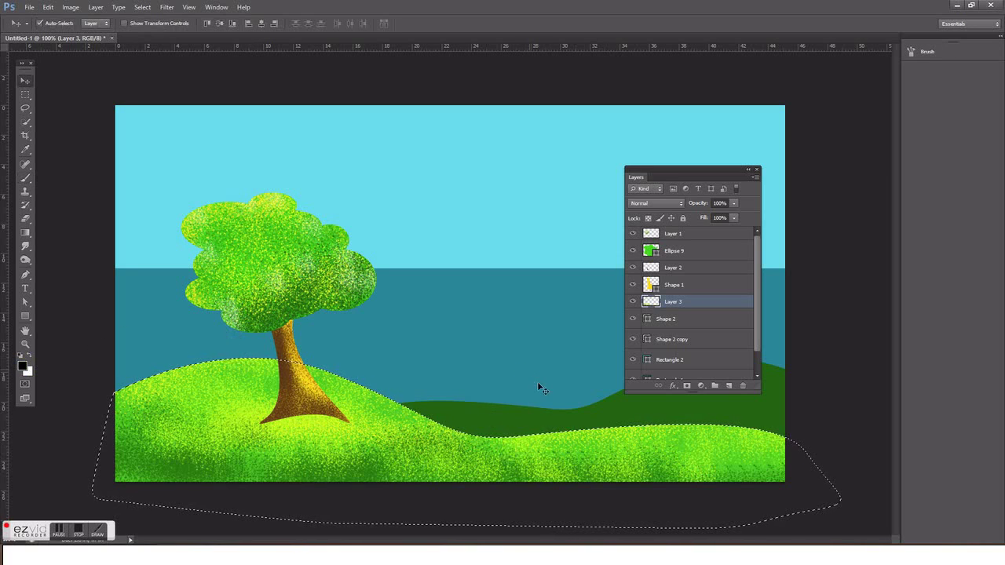
{"action": "left_click", "coordinate": [556, 413]}
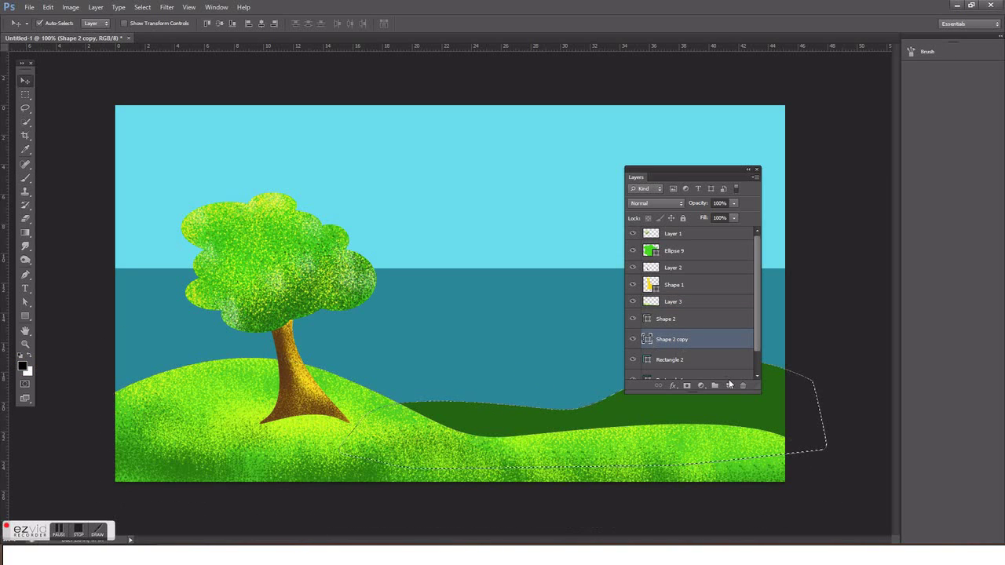
{"action": "left_click", "coordinate": [23, 365]}
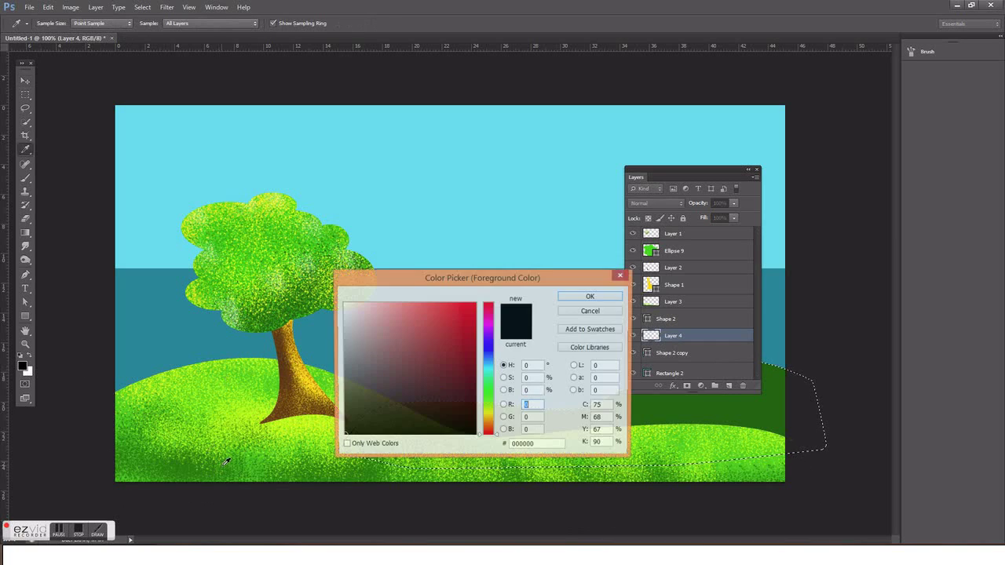
{"action": "left_click", "coordinate": [472, 322]}
{"action": "left_click", "coordinate": [591, 297]}
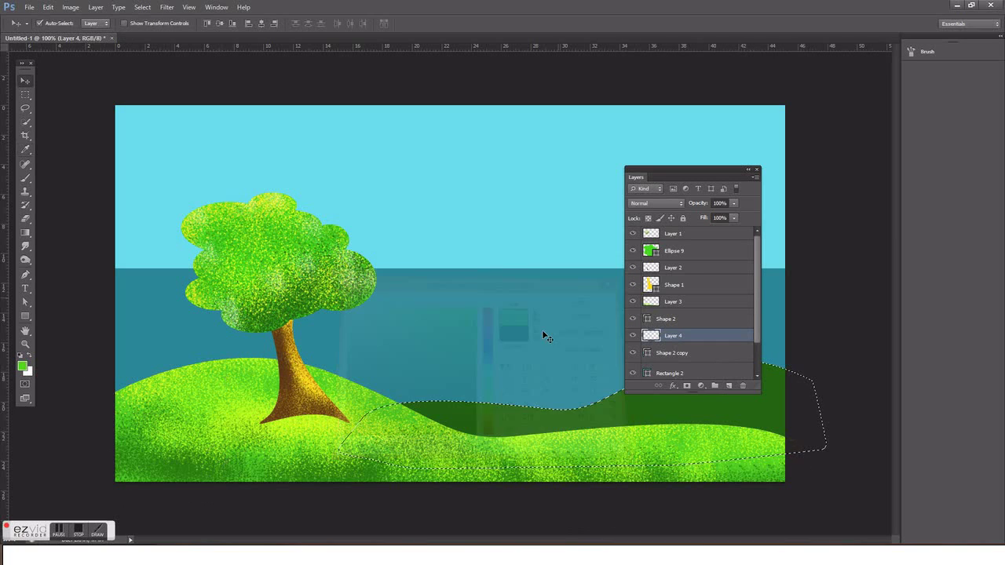
{"action": "key", "text": "b"}
{"action": "mouse_move", "coordinate": [440, 387]}
{"action": "left_mouse_down"}
{"action": "mouse_move", "coordinate": [487, 389]}
{"action": "mouse_move", "coordinate": [522, 369]}
{"action": "left_mouse_up"}
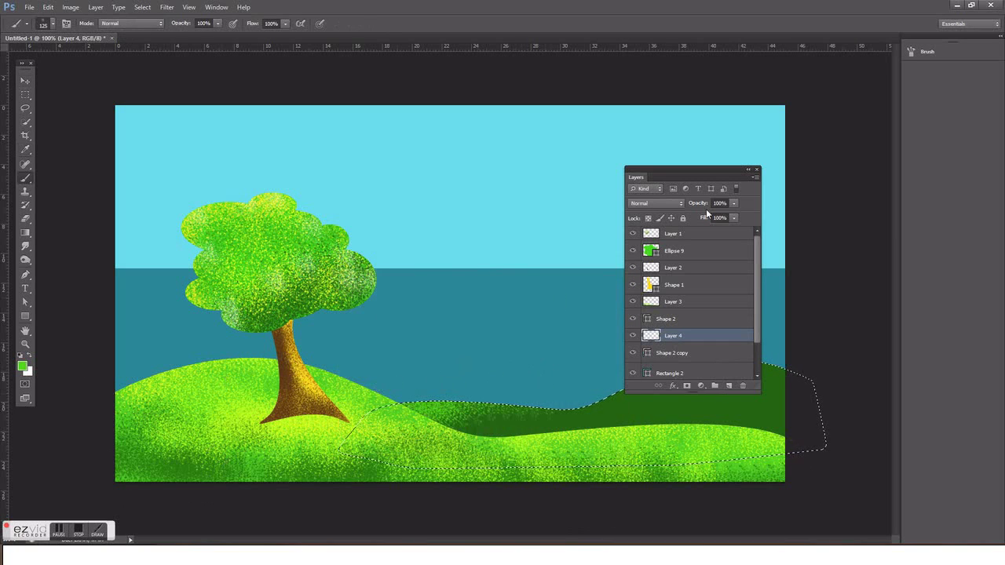
{"action": "left_click_drag", "start_coordinate": [690, 179], "coordinate": [566, 132]}
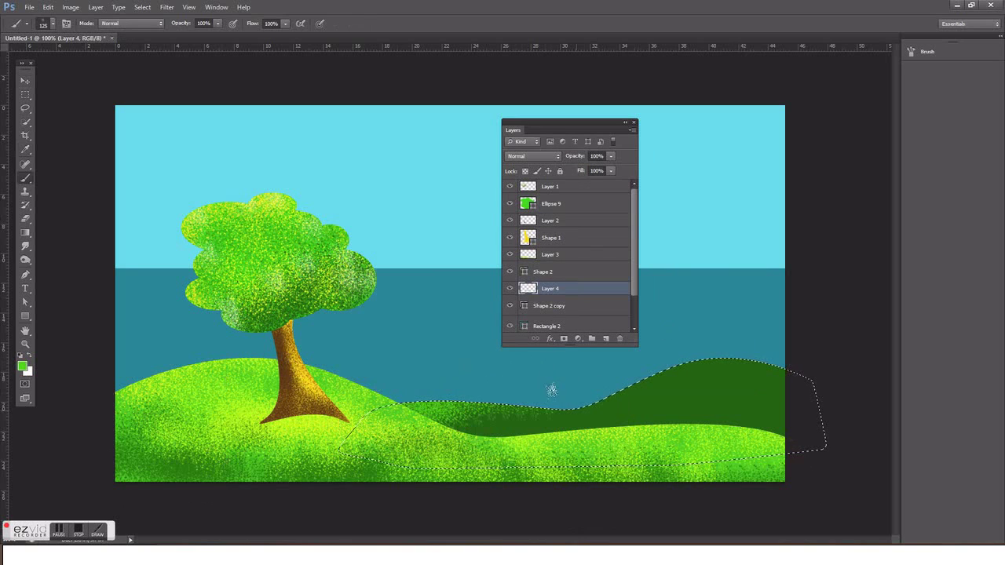
{"action": "left_click_drag", "start_coordinate": [715, 337], "coordinate": [780, 357]}
{"action": "mouse_move", "coordinate": [545, 401]}
{"action": "left_mouse_down"}
{"action": "mouse_move", "coordinate": [763, 415]}
{"action": "mouse_move", "coordinate": [454, 398]}
{"action": "left_mouse_up"}
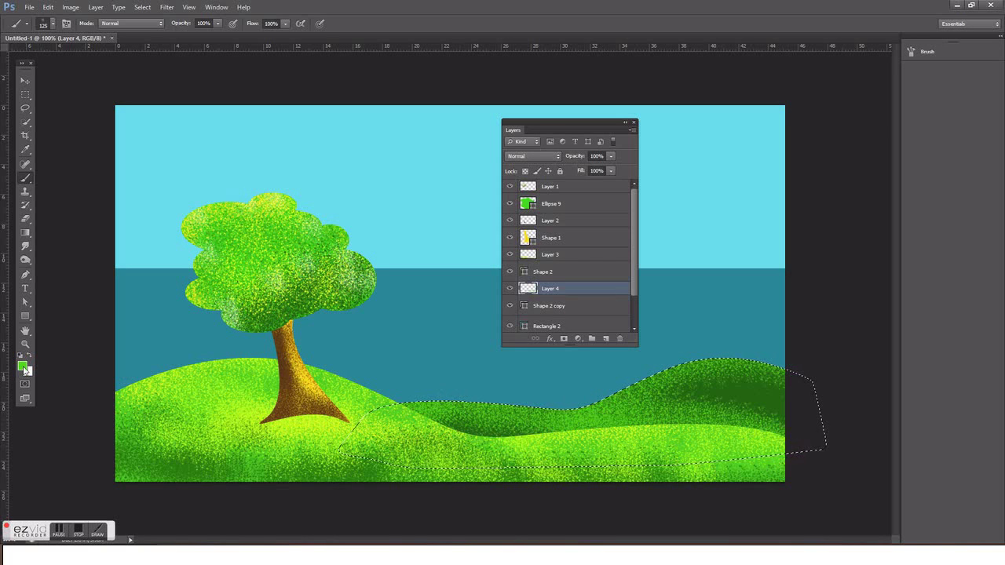
Step: Deepen the back hill with very dark green strokes, then select the Rectangle 2 sky layer
{"action": "left_click", "coordinate": [23, 365]}
{"action": "left_click", "coordinate": [471, 402]}
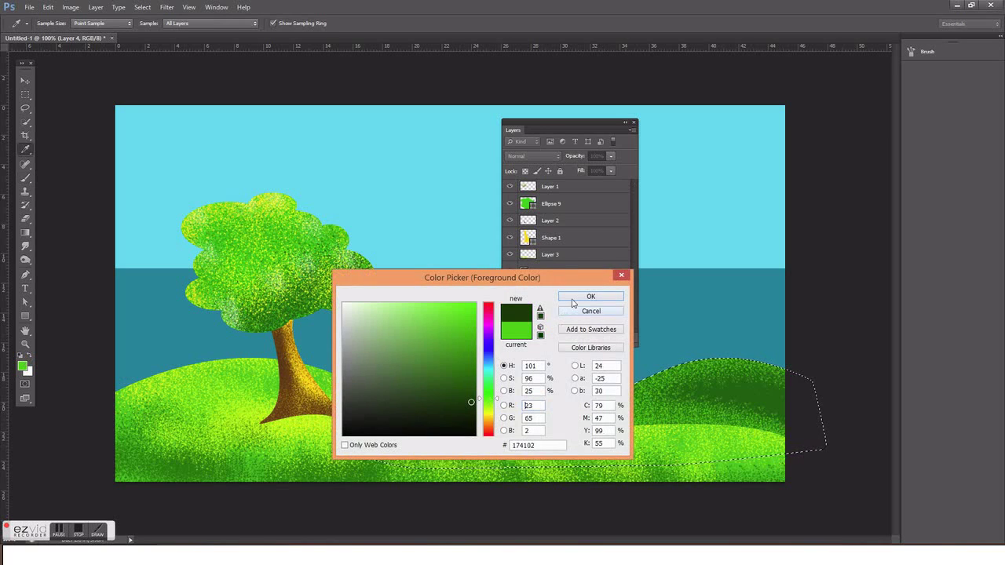
{"action": "left_click", "coordinate": [572, 300]}
{"action": "mouse_move", "coordinate": [428, 414]}
{"action": "left_mouse_down"}
{"action": "mouse_move", "coordinate": [471, 424]}
{"action": "mouse_move", "coordinate": [621, 409]}
{"action": "mouse_move", "coordinate": [789, 431]}
{"action": "left_mouse_up"}
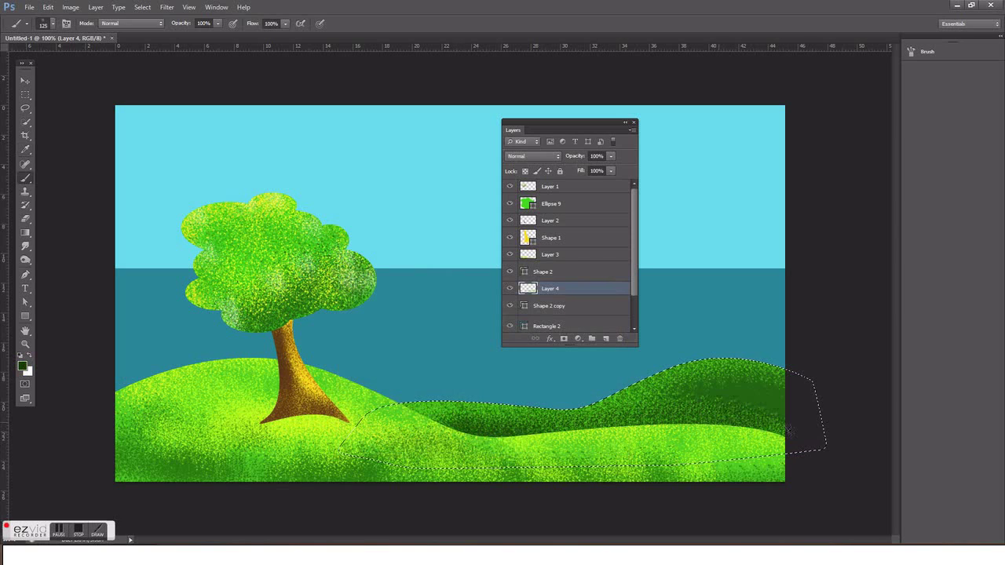
{"action": "left_click", "coordinate": [25, 81]}
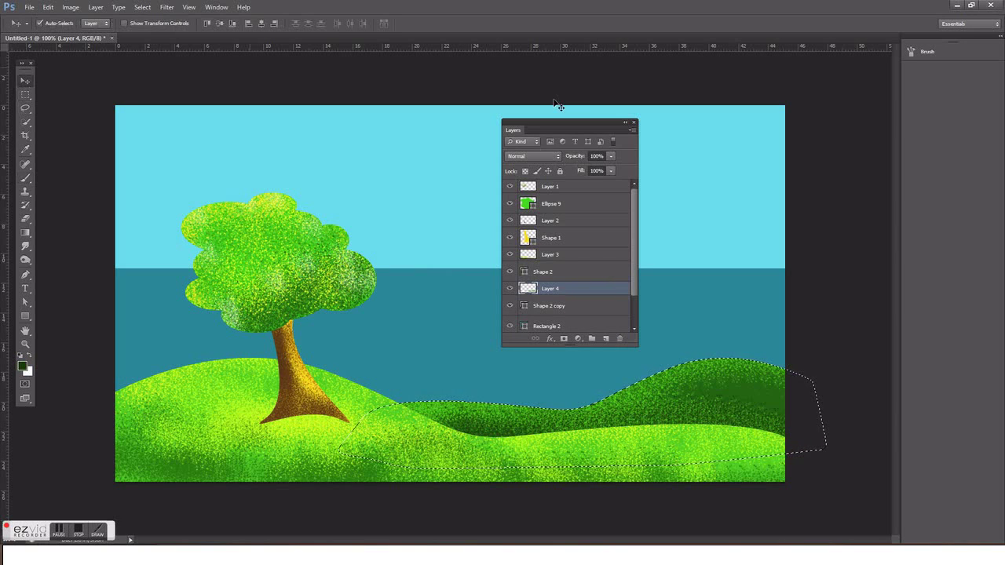
{"action": "left_click_drag", "start_coordinate": [529, 121], "coordinate": [518, 130]}
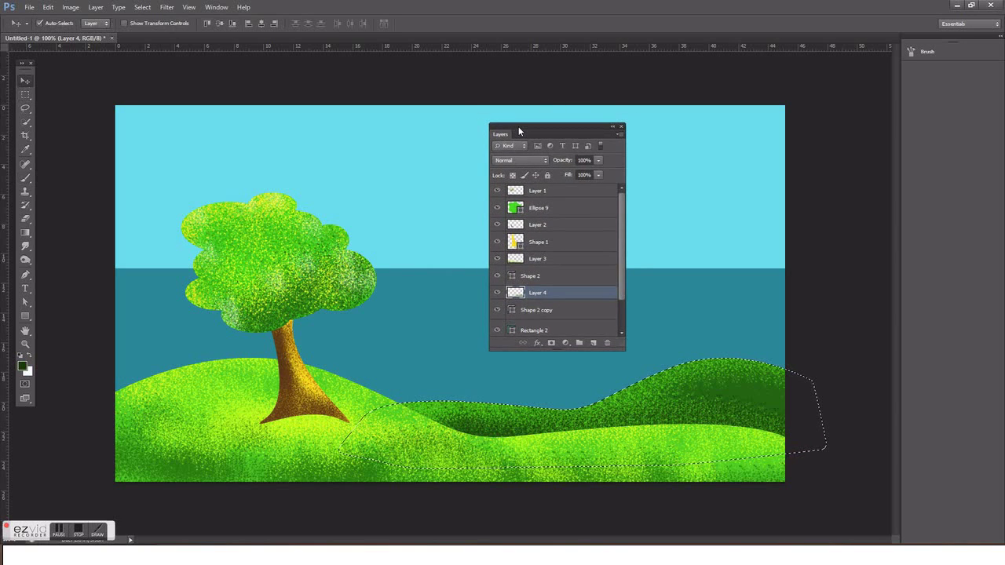
{"action": "left_click", "coordinate": [511, 331]}
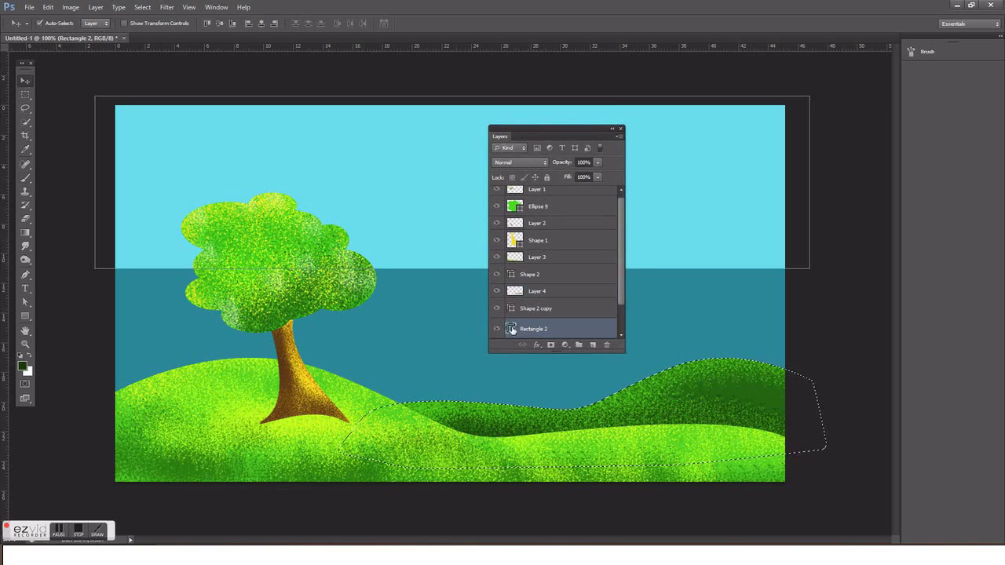
Step: Load the sky as a selection on a new layer and spray minty light cyan at its top-left
{"action": "left_click", "coordinate": [511, 329], "text": "ctrl"}
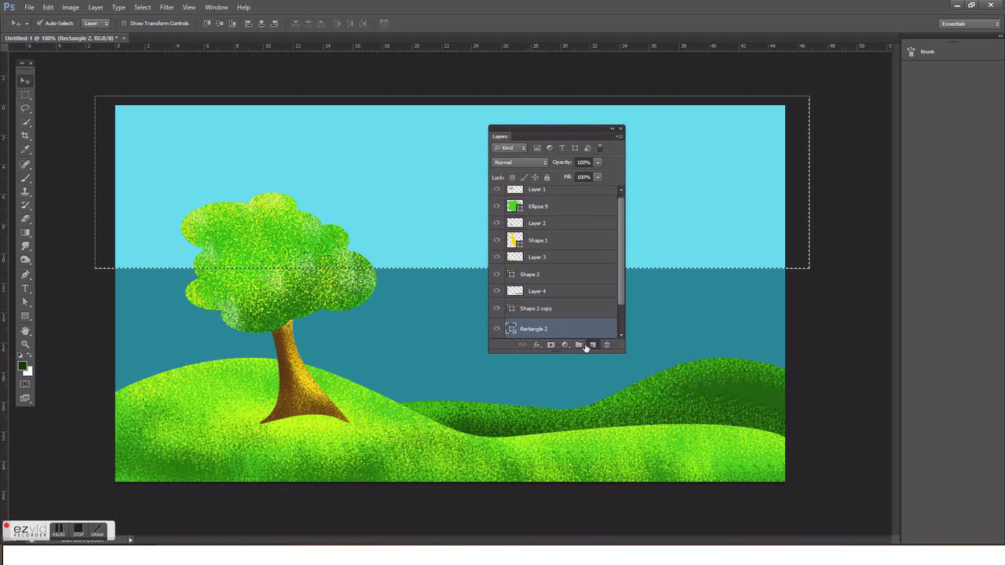
{"action": "left_click", "coordinate": [593, 345]}
{"action": "left_click", "coordinate": [22, 366]}
{"action": "left_click", "coordinate": [377, 186]}
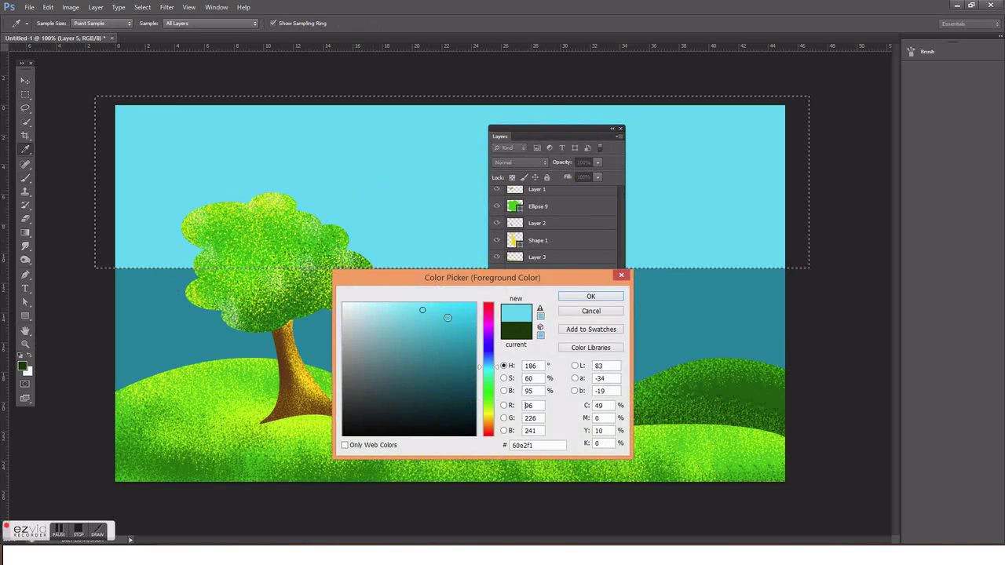
{"action": "left_click_drag", "start_coordinate": [447, 317], "coordinate": [384, 299]}
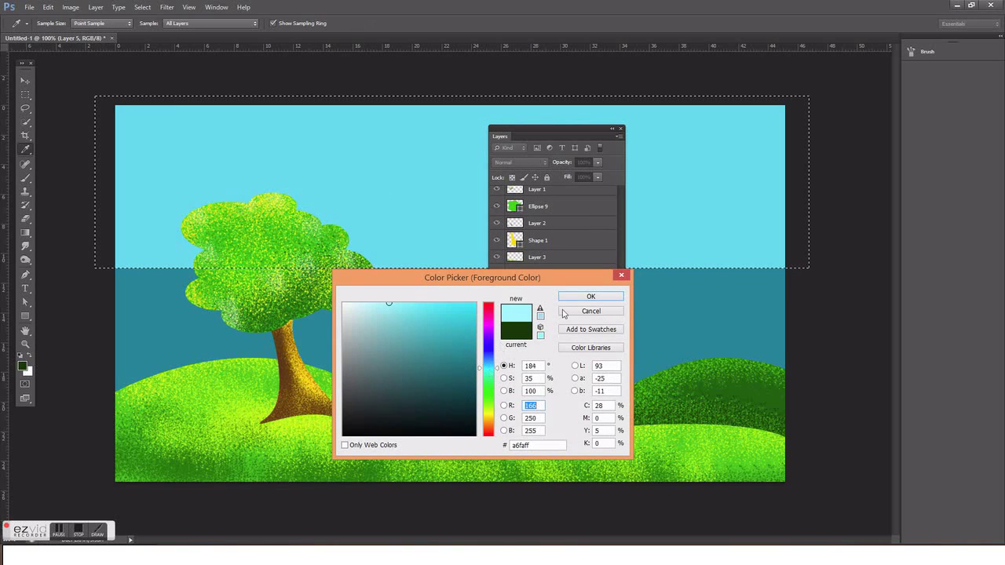
{"action": "left_click", "coordinate": [492, 370]}
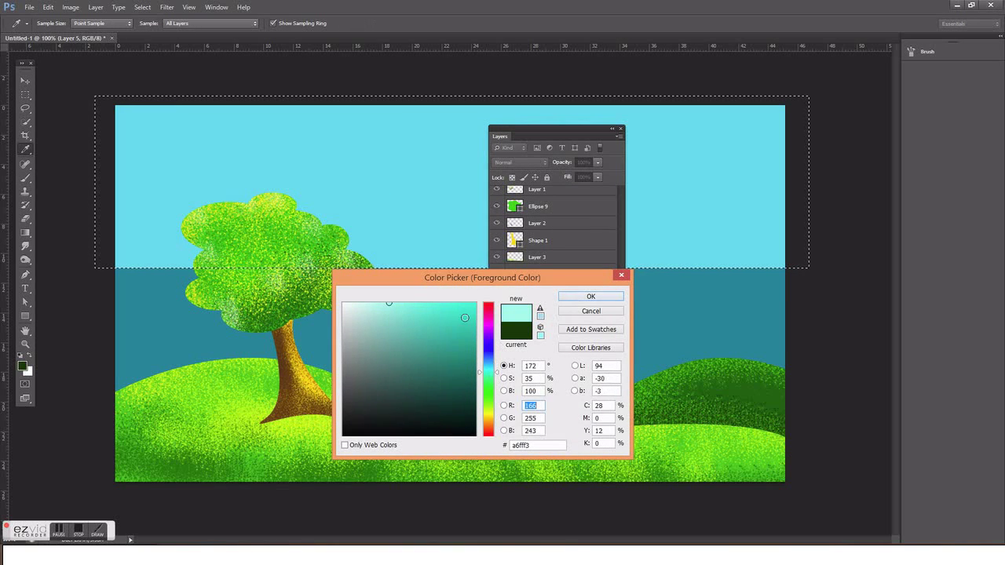
{"action": "left_click_drag", "start_coordinate": [465, 317], "coordinate": [476, 303]}
{"action": "left_click", "coordinate": [581, 297]}
{"action": "key", "text": "b"}
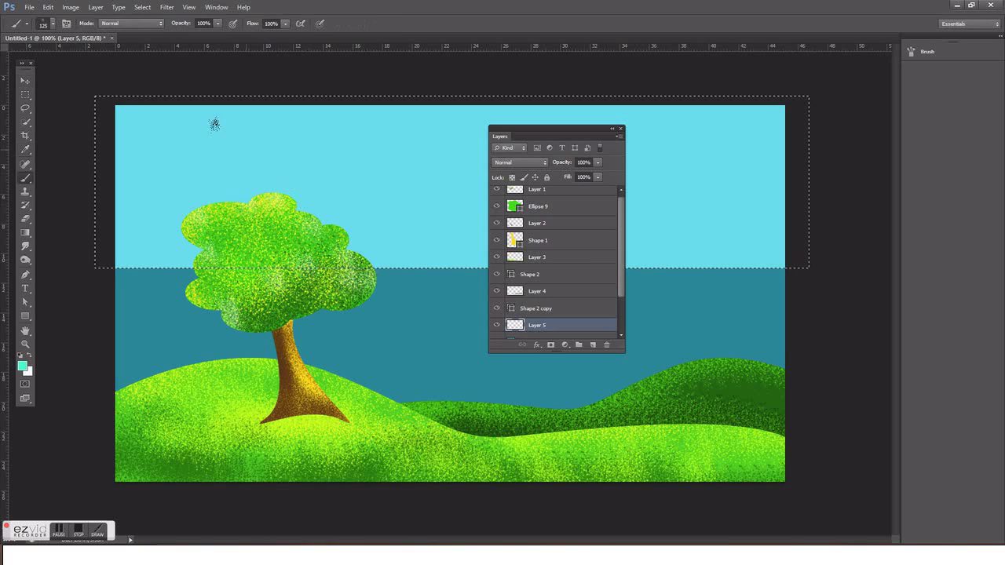
{"action": "left_click_drag", "start_coordinate": [78, 89], "coordinate": [161, 49]}
Step: Spray a pale, nearly white cloud band across the sky
{"action": "left_click", "coordinate": [26, 369]}
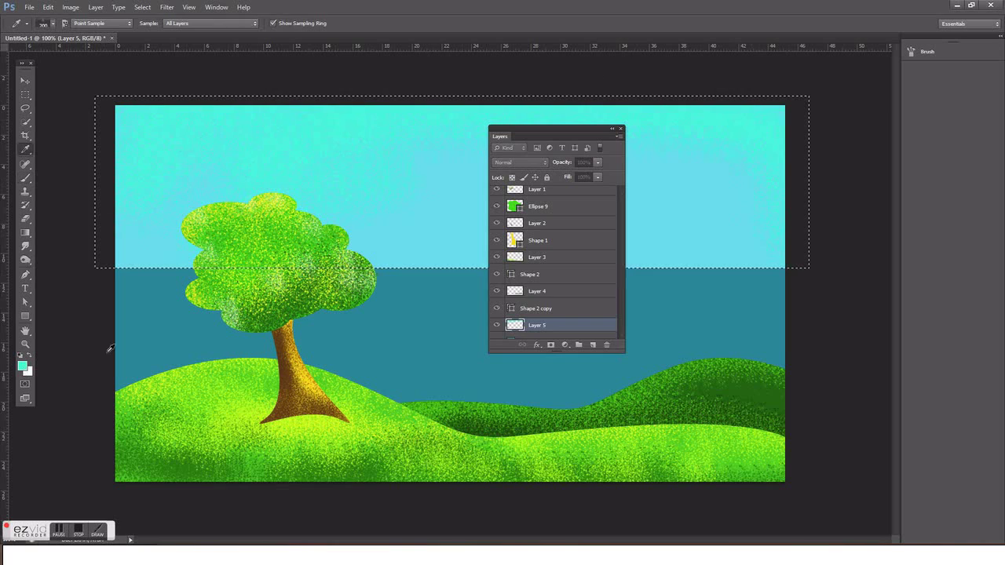
{"action": "left_click", "coordinate": [366, 303]}
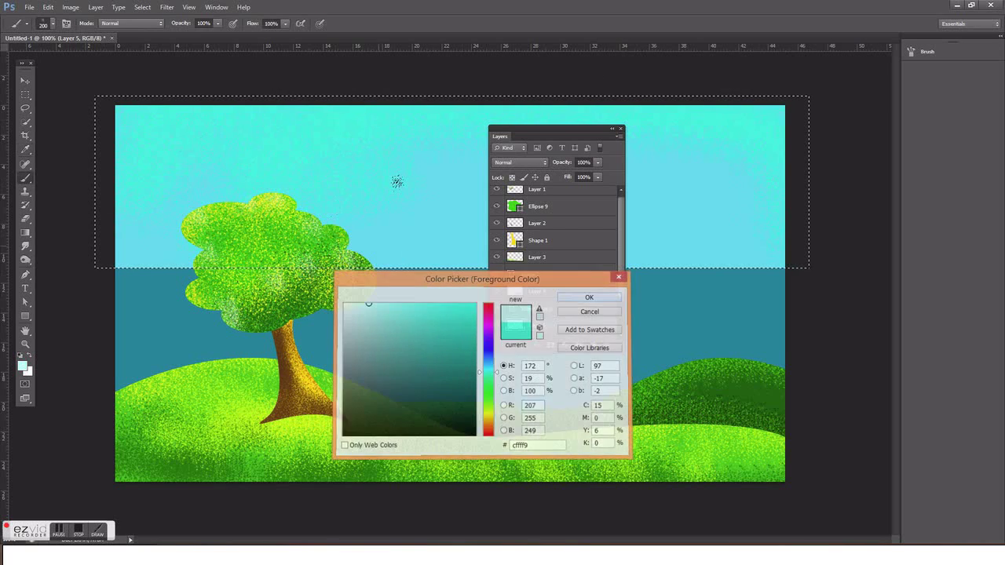
{"action": "key", "text": "Return"}
{"action": "left_click_drag", "start_coordinate": [398, 179], "coordinate": [303, 165]}
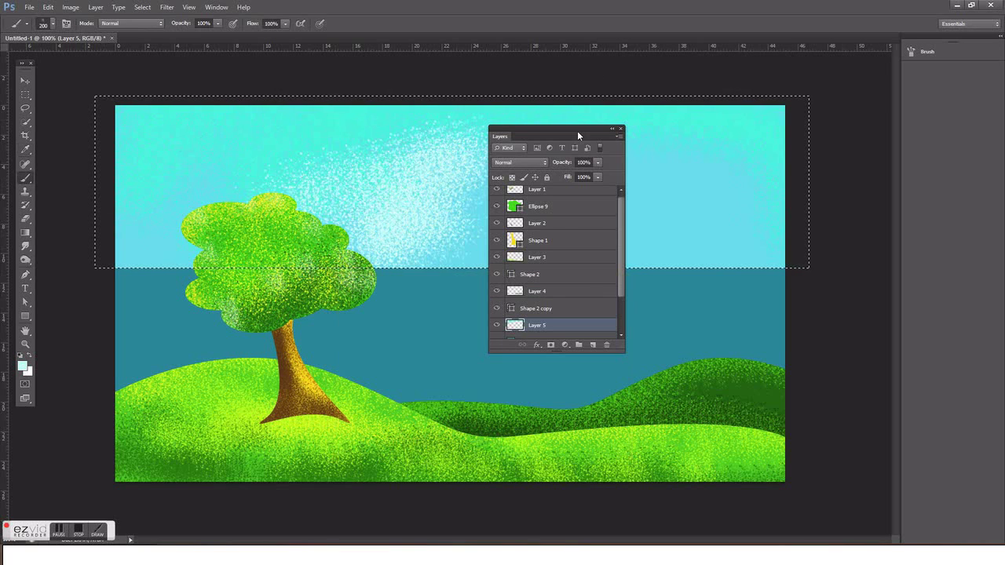
{"action": "left_click_drag", "start_coordinate": [577, 130], "coordinate": [582, 284]}
{"action": "mouse_move", "coordinate": [516, 128]}
{"action": "left_mouse_down"}
{"action": "mouse_move", "coordinate": [421, 209]}
{"action": "mouse_move", "coordinate": [689, 149]}
{"action": "mouse_move", "coordinate": [538, 212]}
{"action": "mouse_move", "coordinate": [705, 209]}
{"action": "mouse_move", "coordinate": [585, 145]}
{"action": "left_mouse_up"}
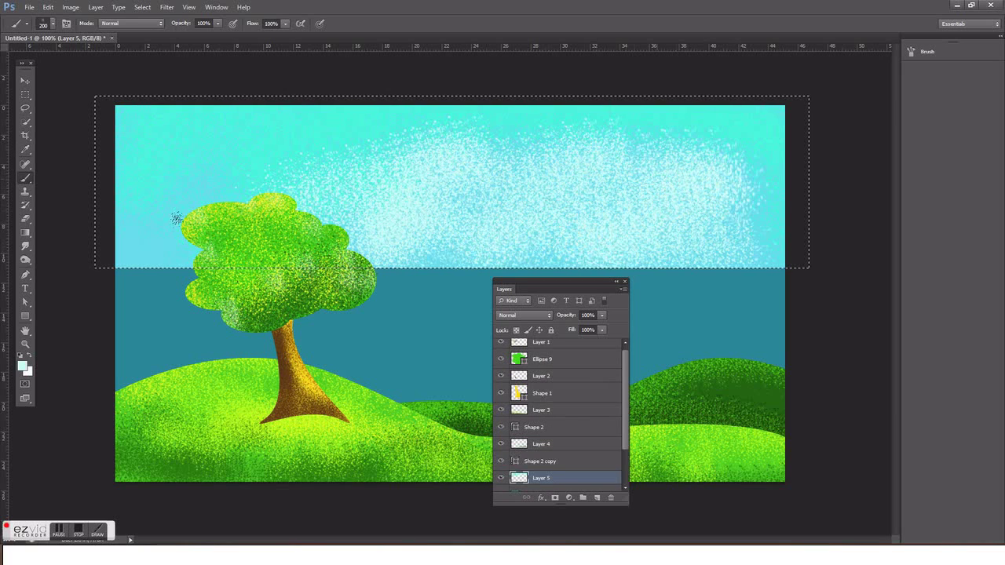
Step: Spray dark teal along the sky's top and left edges, shrink the brush to 100, and deselect
{"action": "key", "text": "i"}
{"action": "left_click", "coordinate": [23, 366]}
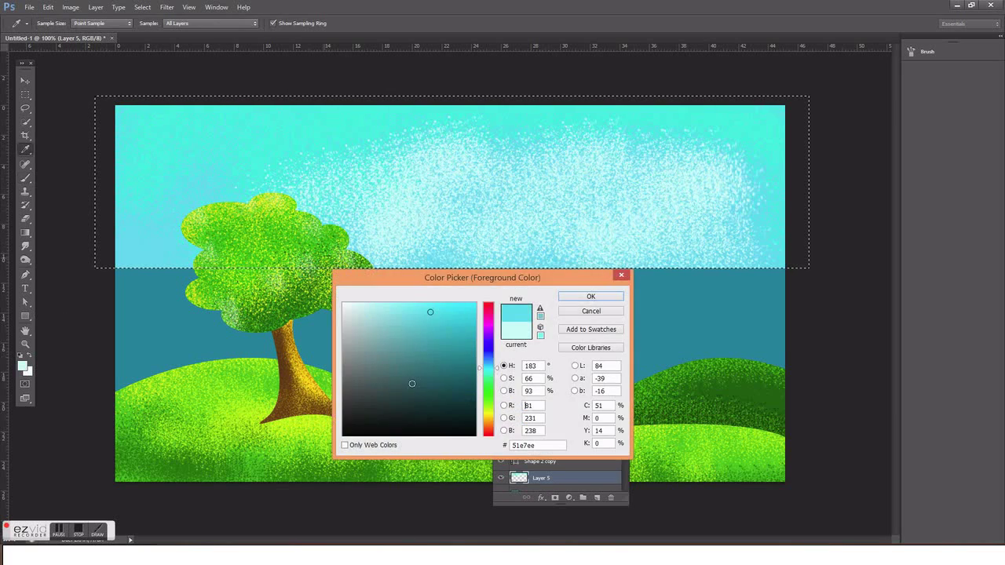
{"action": "left_click", "coordinate": [461, 366]}
{"action": "left_click", "coordinate": [590, 296]}
{"action": "key", "text": "b"}
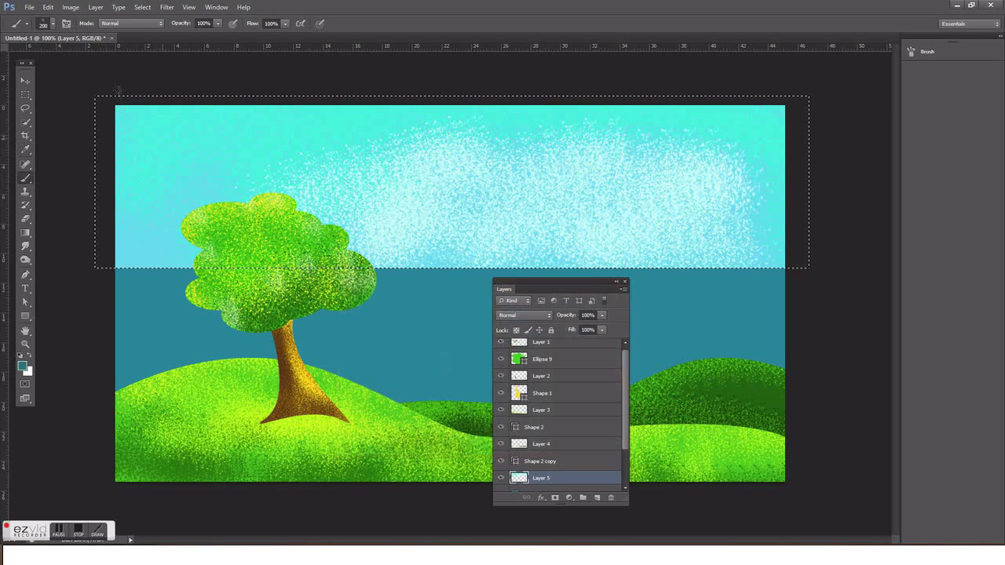
{"action": "left_click_drag", "start_coordinate": [189, 117], "coordinate": [133, 189]}
{"action": "mouse_move", "coordinate": [81, 88]}
{"action": "left_mouse_down"}
{"action": "mouse_move", "coordinate": [65, 155]}
{"action": "mouse_move", "coordinate": [190, 58]}
{"action": "mouse_move", "coordinate": [333, 49]}
{"action": "mouse_move", "coordinate": [723, 72]}
{"action": "left_mouse_up"}
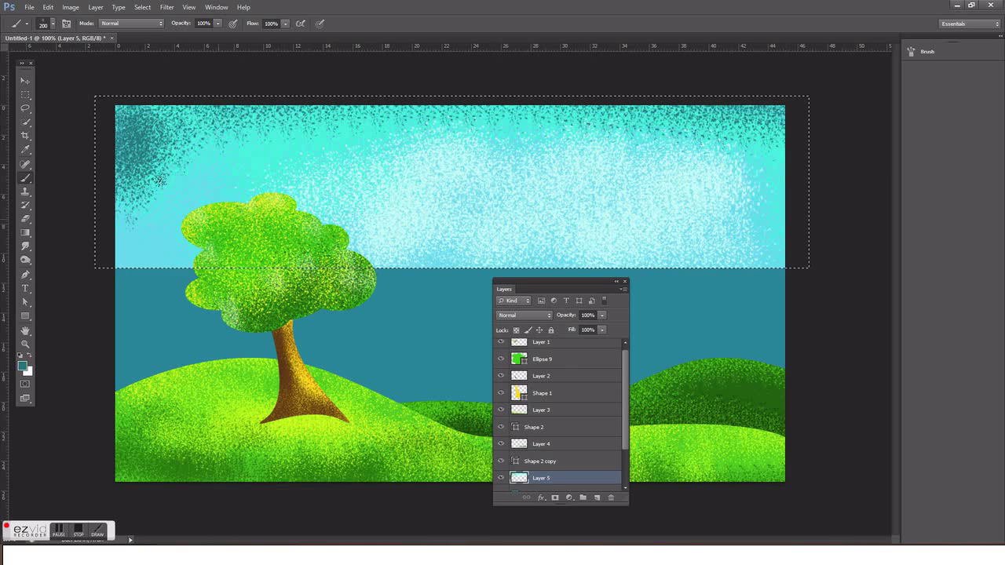
{"action": "left_click_drag", "start_coordinate": [91, 177], "coordinate": [63, 213]}
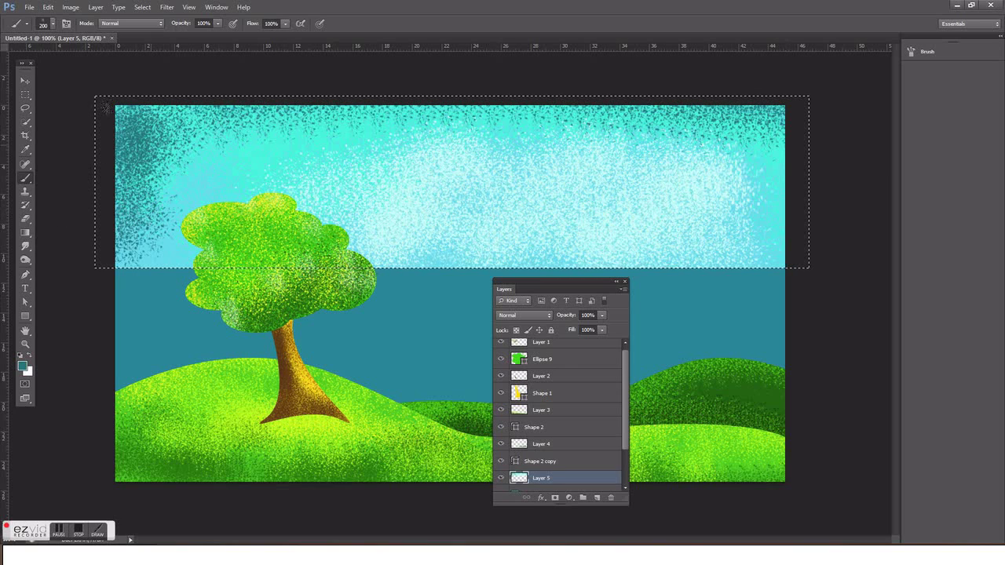
{"action": "key", "text": "bracketleft"}
{"action": "key", "text": "bracketleft"}
{"action": "key", "text": "bracketleft"}
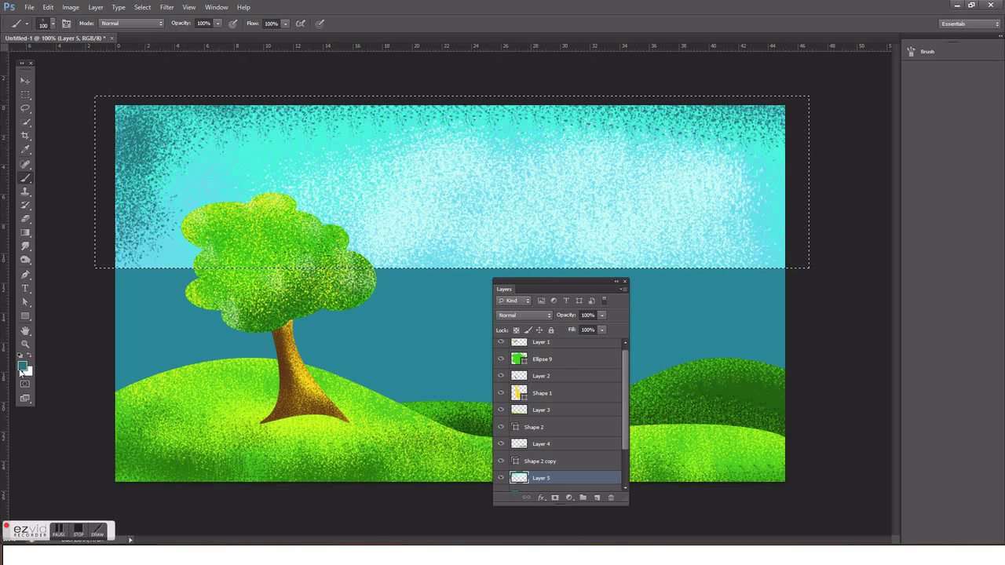
{"action": "key", "text": "ctrl+d"}
Step: Select the sea rectangle on a new layer, set a sky-cyan background colour, and use brush size 175
{"action": "key", "text": "v"}
{"action": "left_click", "coordinate": [520, 488]}
{"action": "left_click", "coordinate": [516, 481], "text": "ctrl"}
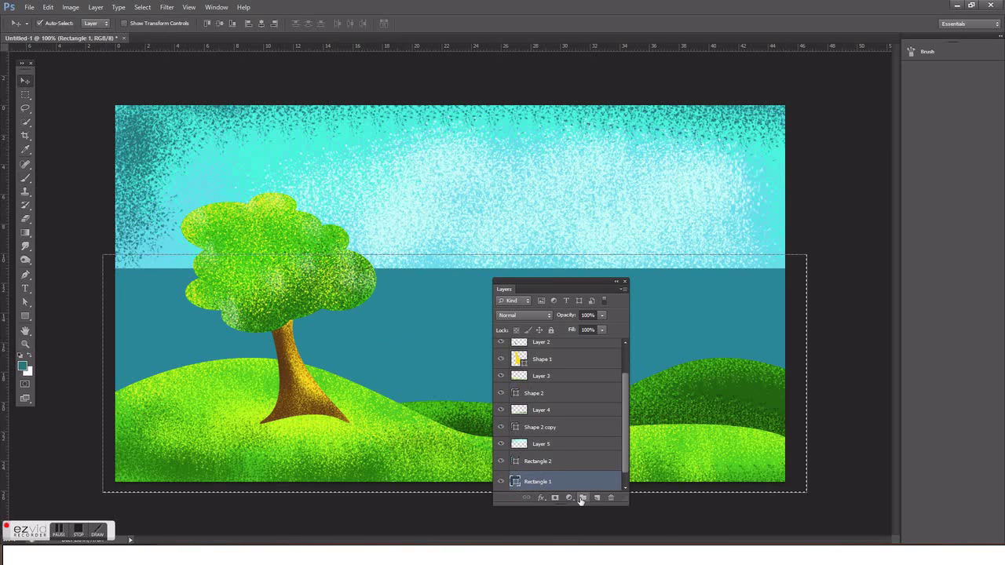
{"action": "left_click", "coordinate": [596, 498]}
{"action": "left_click", "coordinate": [30, 372]}
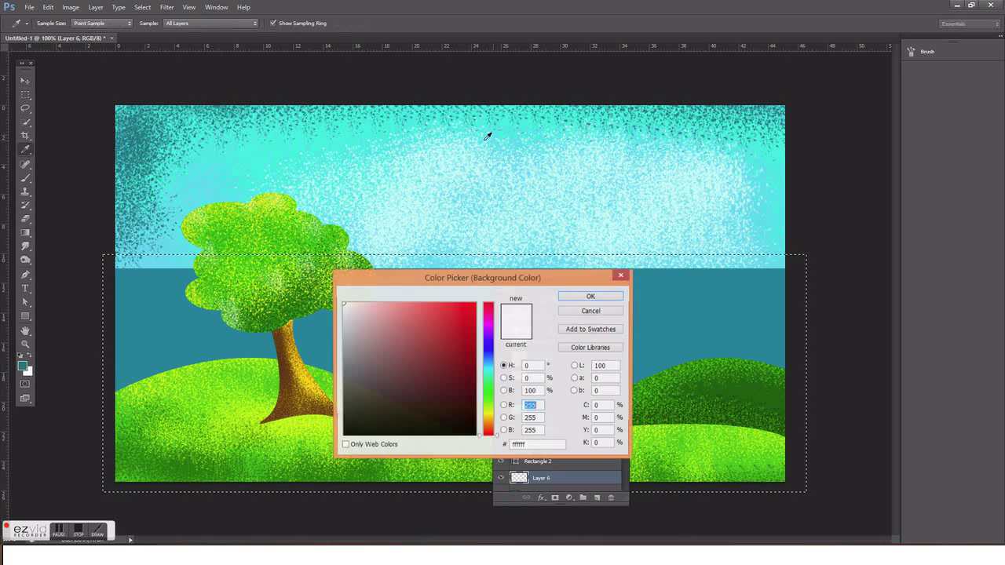
{"action": "left_click", "coordinate": [385, 118]}
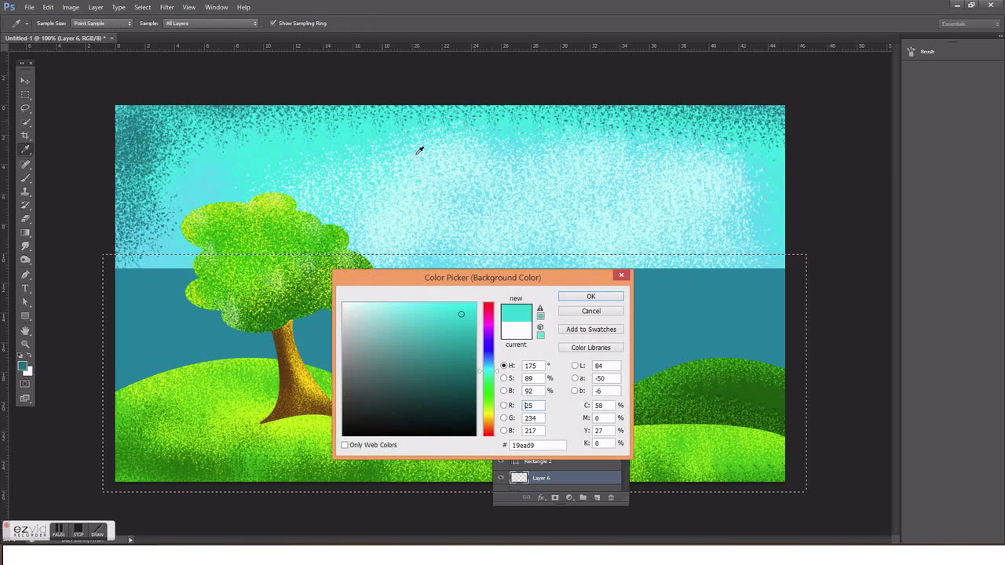
{"action": "left_click", "coordinate": [591, 297]}
{"action": "key", "text": "b"}
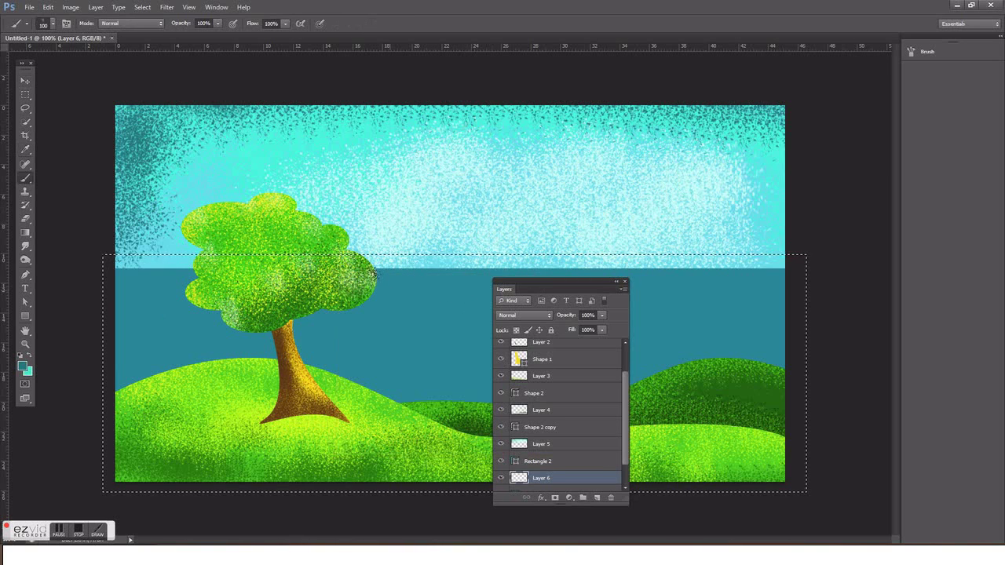
{"action": "key", "text": "bracketright"}
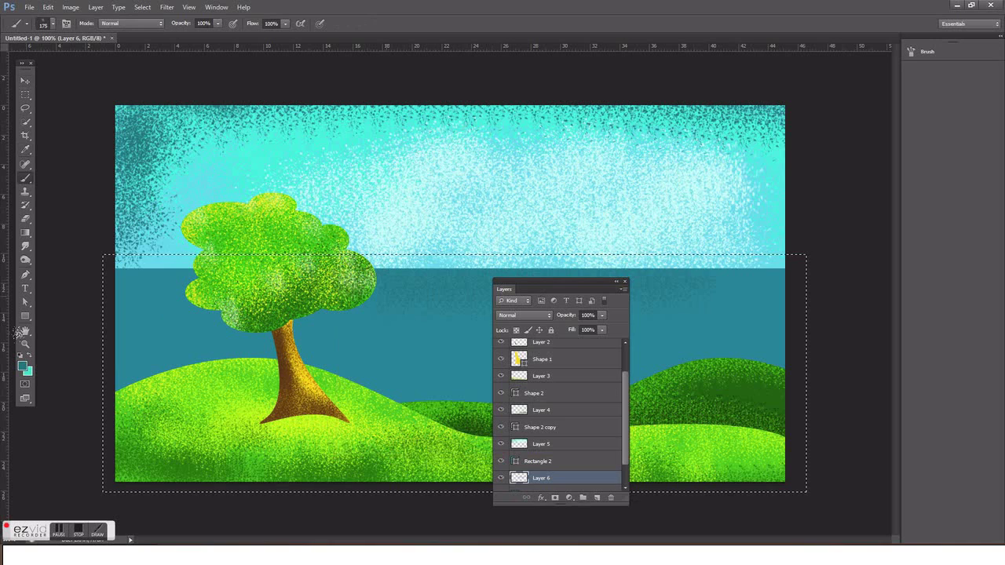
Step: Spray sky-cyan speckles across the sea along the horizon
{"action": "key", "text": "i"}
{"action": "left_click", "coordinate": [22, 366]}
{"action": "left_click", "coordinate": [385, 128]}
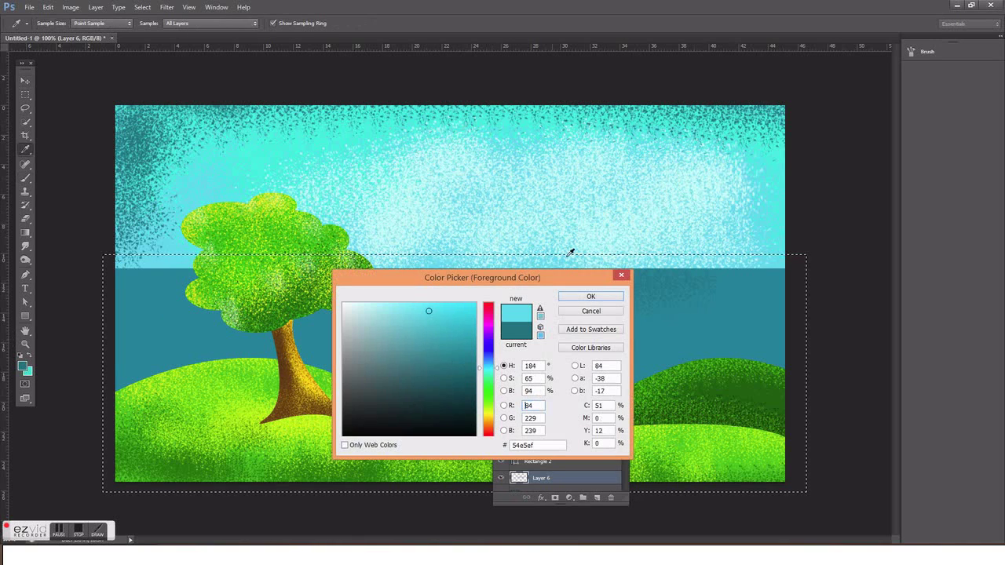
{"action": "left_click", "coordinate": [591, 296]}
{"action": "key", "text": "b"}
{"action": "left_click_drag", "start_coordinate": [393, 263], "coordinate": [722, 263]}
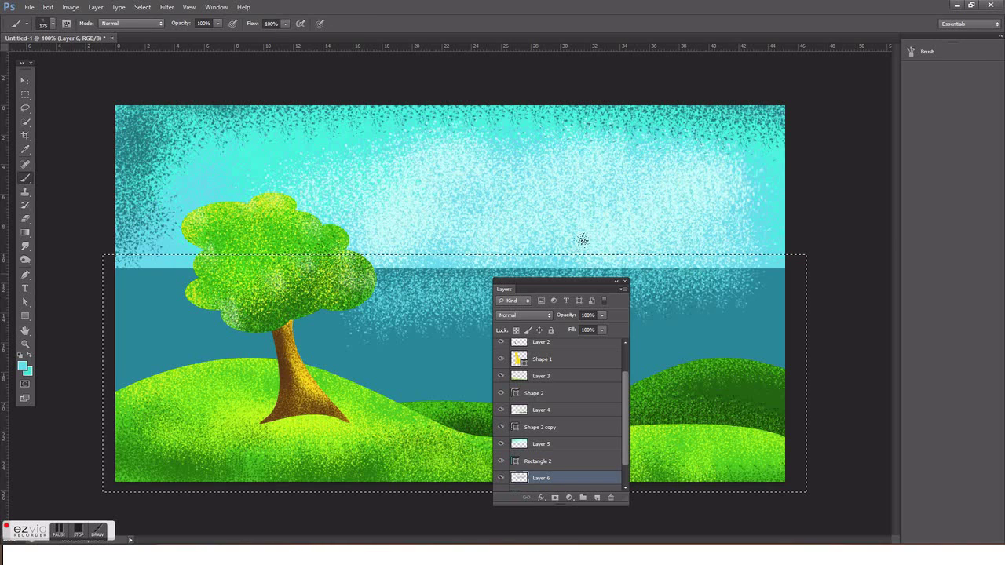
{"action": "mouse_move", "coordinate": [425, 253]}
{"action": "left_mouse_down"}
{"action": "mouse_move", "coordinate": [376, 290]}
{"action": "mouse_move", "coordinate": [150, 286]}
{"action": "left_mouse_up"}
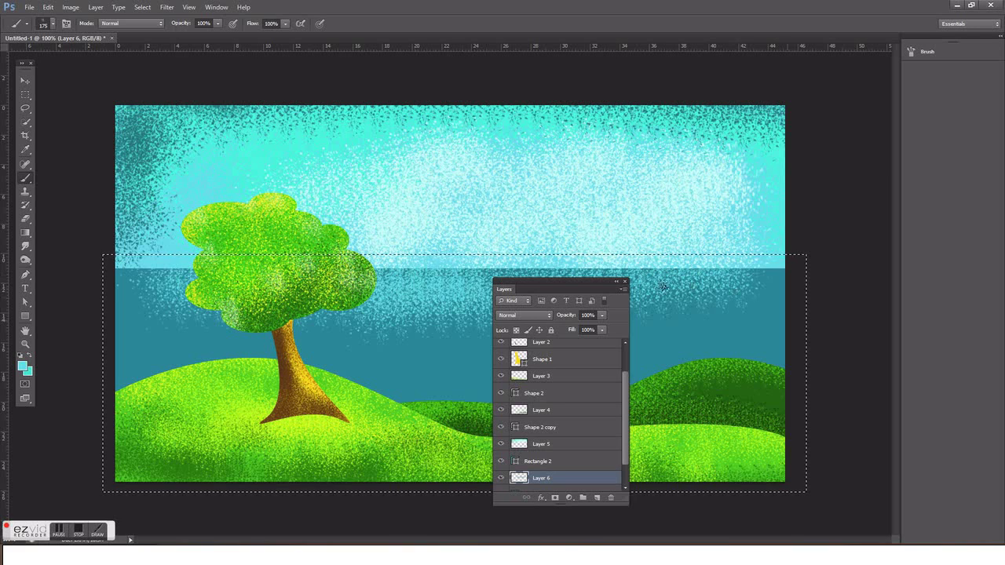
{"action": "left_click_drag", "start_coordinate": [560, 290], "coordinate": [779, 307]}
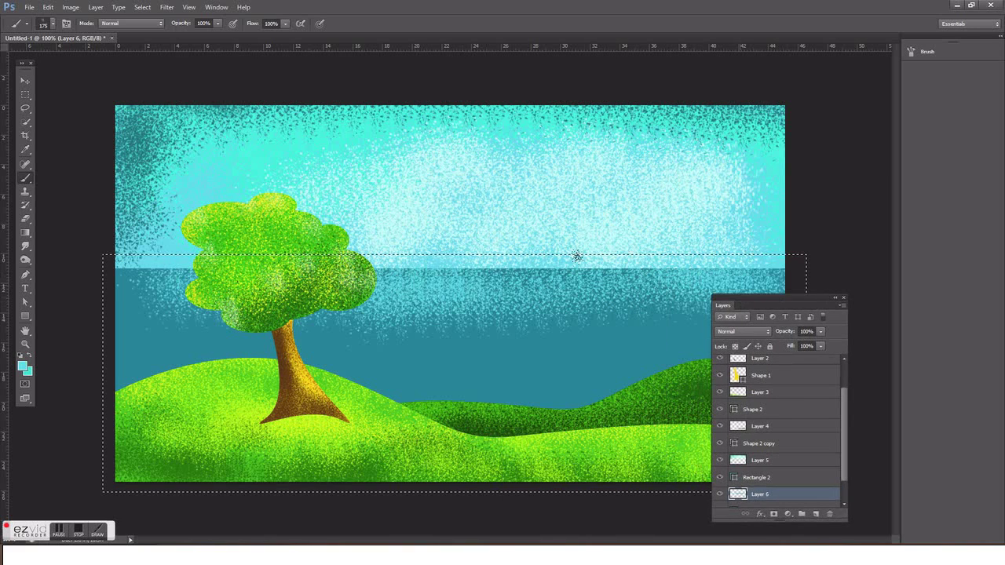
Step: Spray near-white speckles across the water, undoing the final stroke
{"action": "key", "text": "i"}
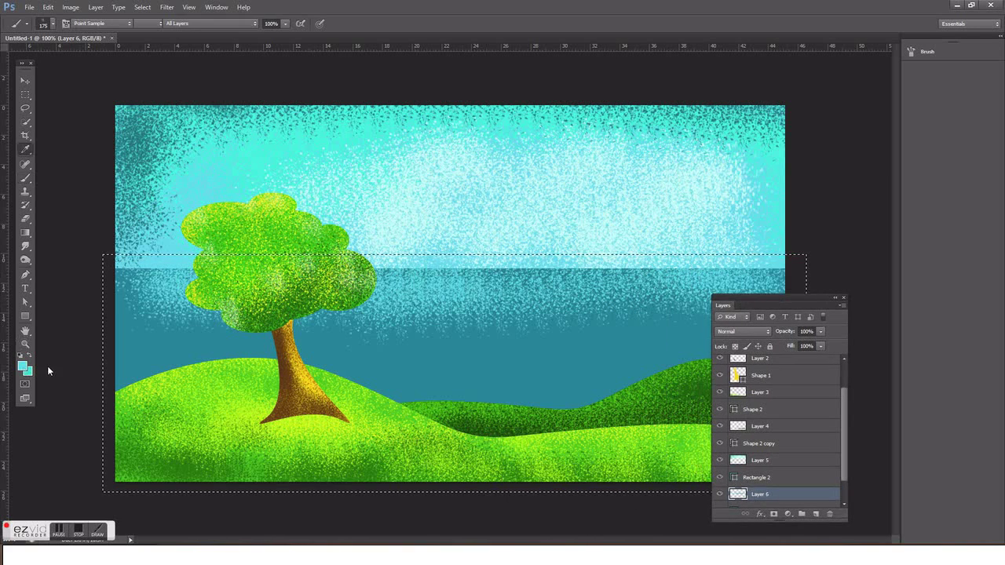
{"action": "left_click", "coordinate": [24, 366]}
{"action": "left_click", "coordinate": [346, 304]}
{"action": "left_click", "coordinate": [590, 296]}
{"action": "key", "text": "b"}
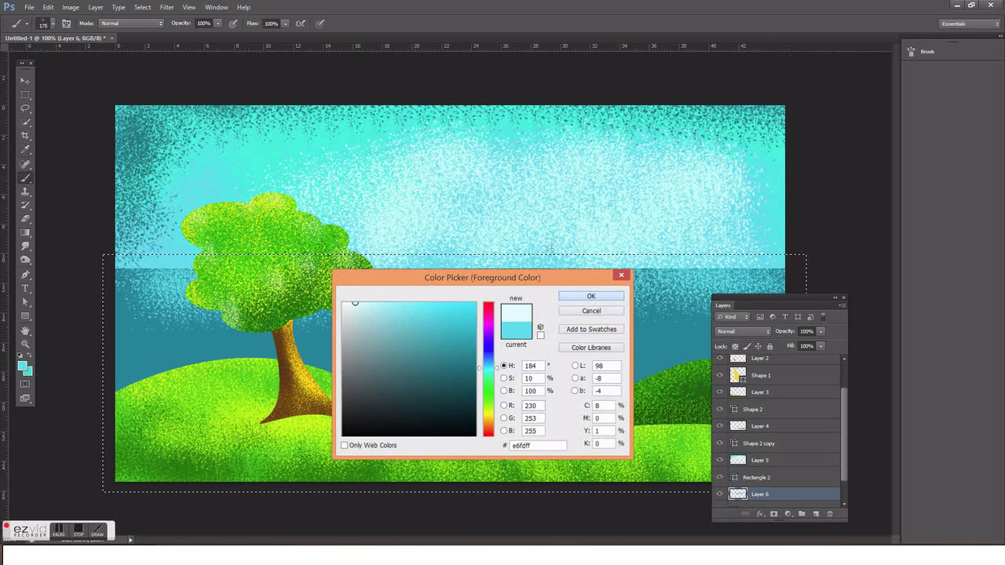
{"action": "left_click_drag", "start_coordinate": [437, 246], "coordinate": [188, 229]}
{"action": "left_click_drag", "start_coordinate": [574, 283], "coordinate": [719, 287]}
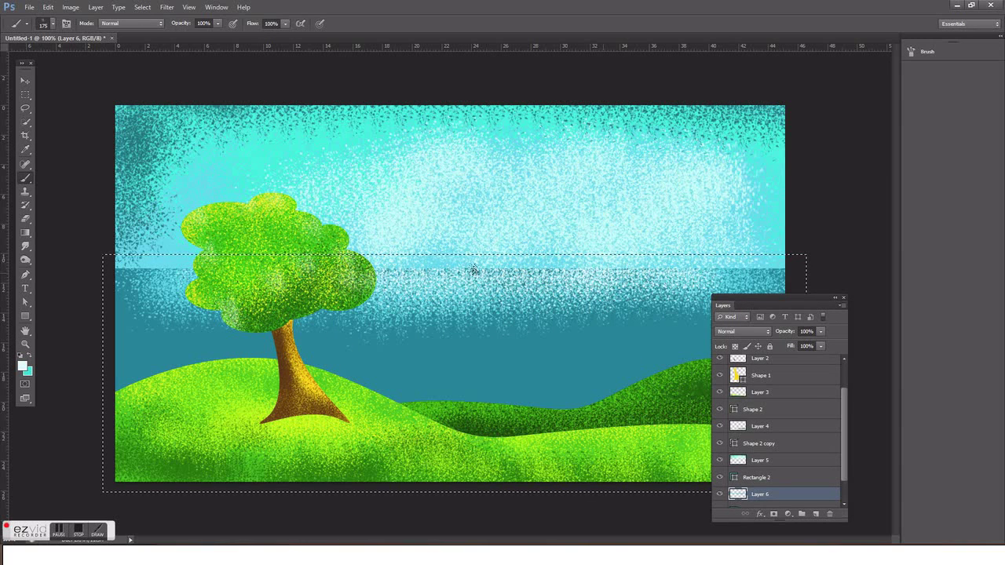
{"action": "left_click_drag", "start_coordinate": [201, 290], "coordinate": [157, 318]}
{"action": "mouse_move", "coordinate": [384, 331]}
{"action": "left_mouse_down"}
{"action": "mouse_move", "coordinate": [467, 344]}
{"action": "mouse_move", "coordinate": [391, 351]}
{"action": "mouse_move", "coordinate": [619, 341]}
{"action": "mouse_move", "coordinate": [413, 298]}
{"action": "left_mouse_up"}
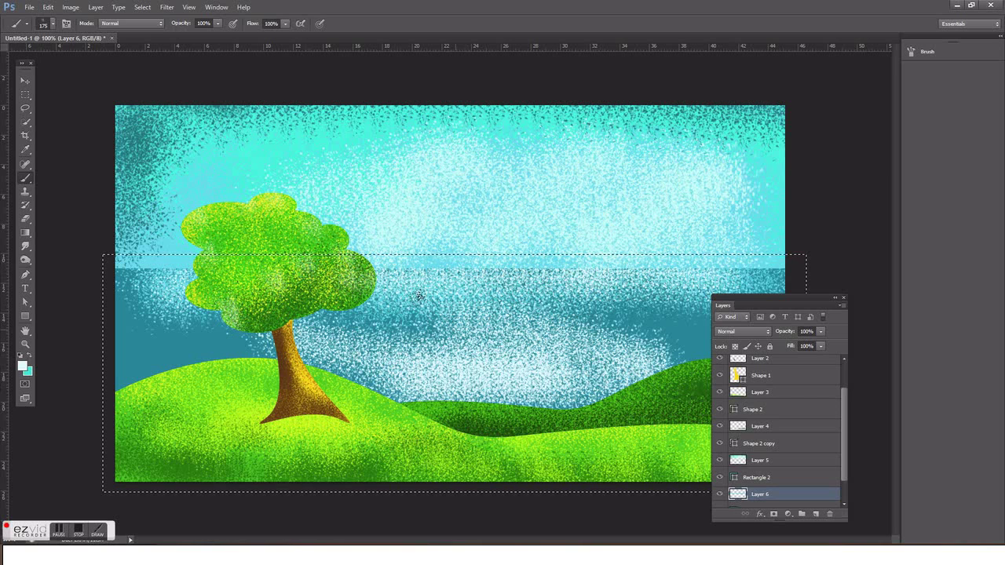
{"action": "key", "text": "ctrl+z"}
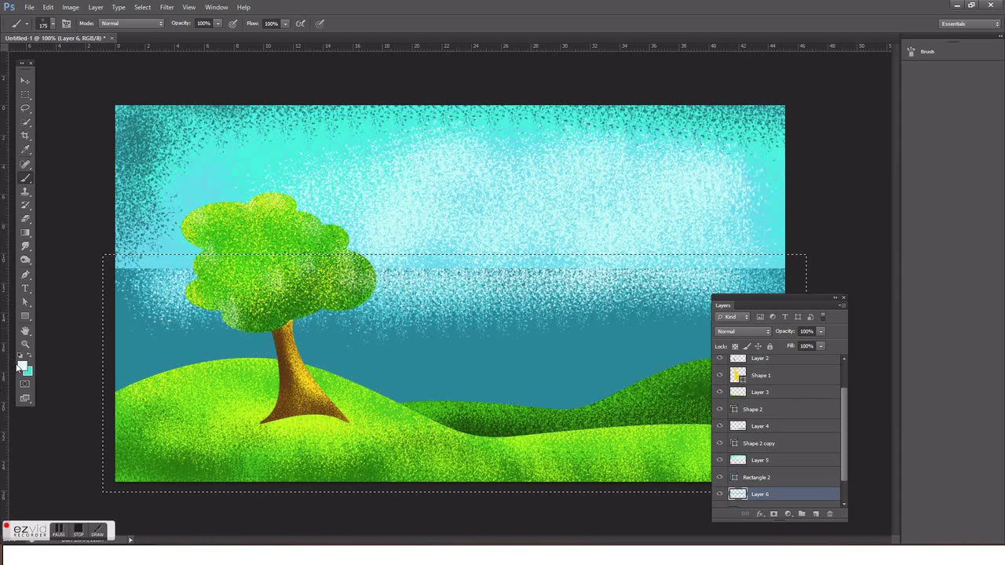
Step: Set the foreground colour to dark navy #284d92
{"action": "left_click", "coordinate": [23, 366]}
{"action": "left_click", "coordinate": [142, 339]}
{"action": "left_click", "coordinate": [457, 384]}
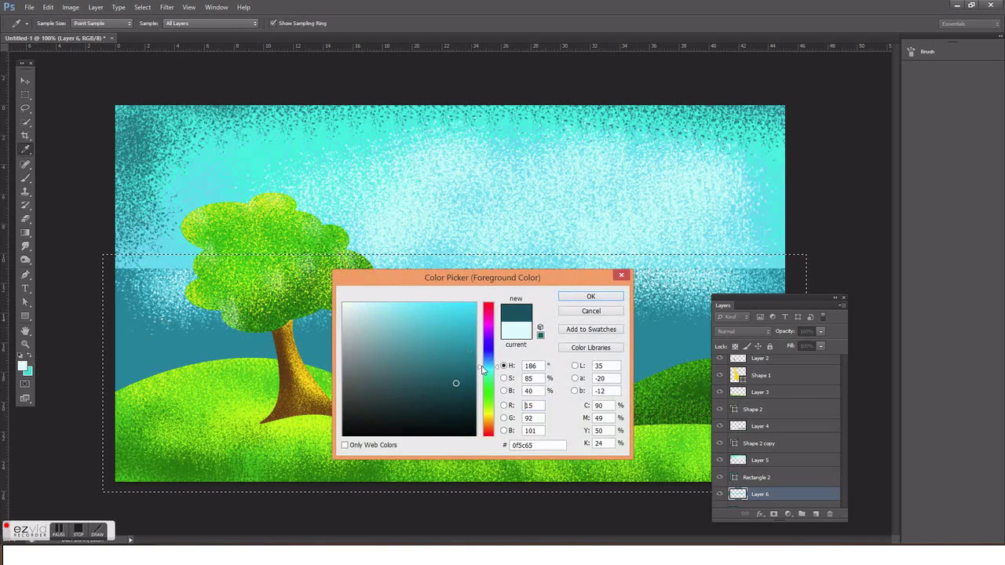
{"action": "left_click", "coordinate": [488, 357]}
{"action": "left_click", "coordinate": [591, 297]}
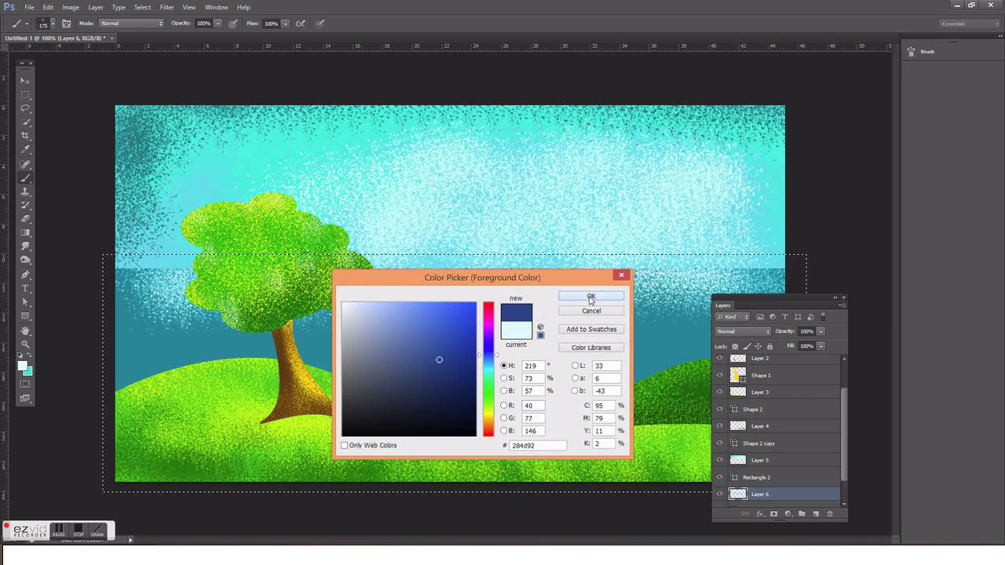
Step: Spray navy speckles over the lower sea, behind the tree and right of it
{"action": "mouse_move", "coordinate": [81, 343]}
{"action": "left_mouse_down"}
{"action": "mouse_move", "coordinate": [555, 382]}
{"action": "mouse_move", "coordinate": [709, 325]}
{"action": "left_mouse_up"}
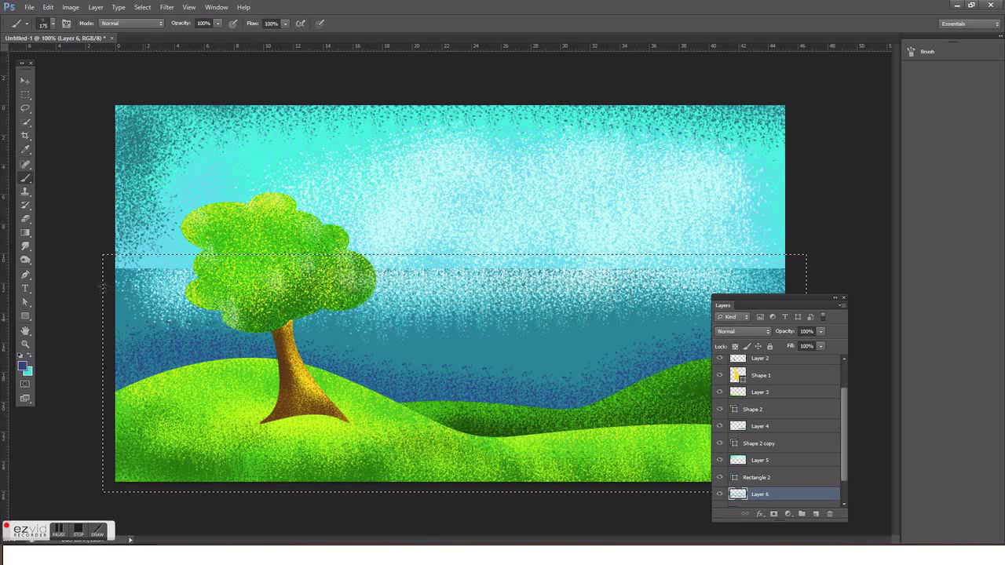
{"action": "mouse_move", "coordinate": [102, 287]}
{"action": "left_mouse_down"}
{"action": "mouse_move", "coordinate": [235, 322]}
{"action": "mouse_move", "coordinate": [82, 292]}
{"action": "mouse_move", "coordinate": [188, 281]}
{"action": "mouse_move", "coordinate": [736, 285]}
{"action": "mouse_move", "coordinate": [702, 381]}
{"action": "left_mouse_up"}
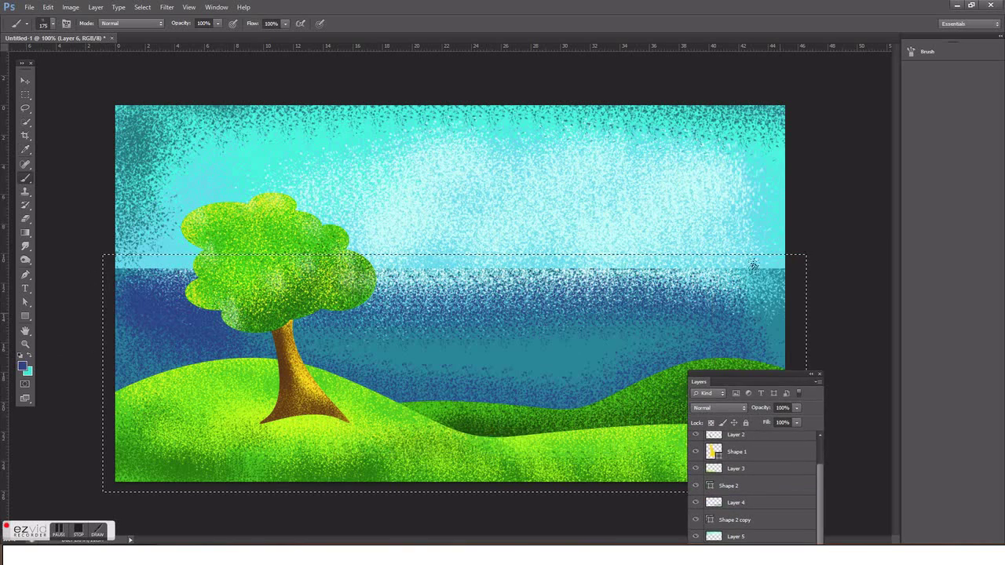
{"action": "left_click_drag", "start_coordinate": [612, 283], "coordinate": [720, 318]}
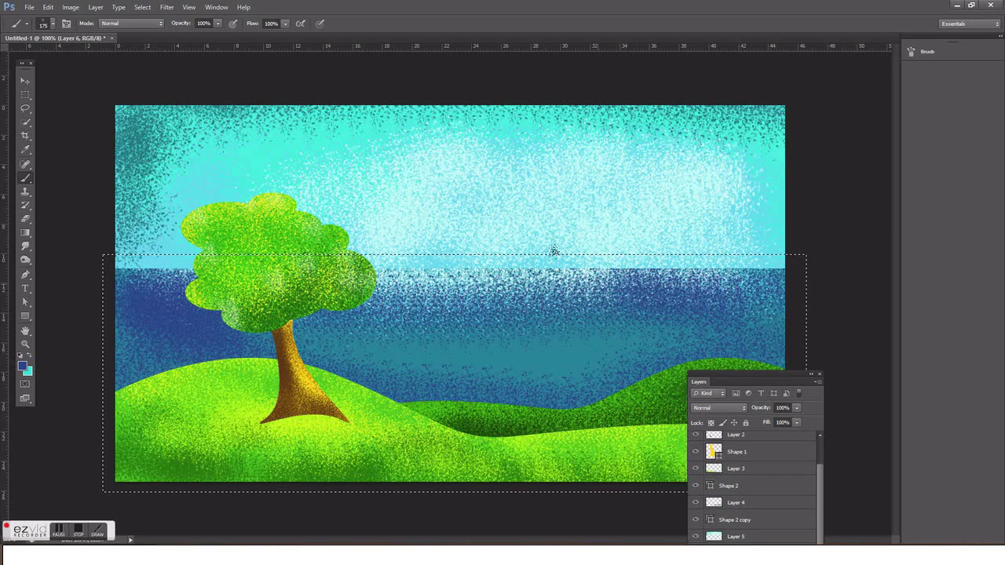
{"action": "left_click_drag", "start_coordinate": [552, 249], "coordinate": [355, 247]}
{"action": "mouse_move", "coordinate": [310, 309]}
{"action": "left_mouse_down"}
{"action": "mouse_move", "coordinate": [657, 314]}
{"action": "mouse_move", "coordinate": [301, 334]}
{"action": "mouse_move", "coordinate": [555, 358]}
{"action": "left_mouse_up"}
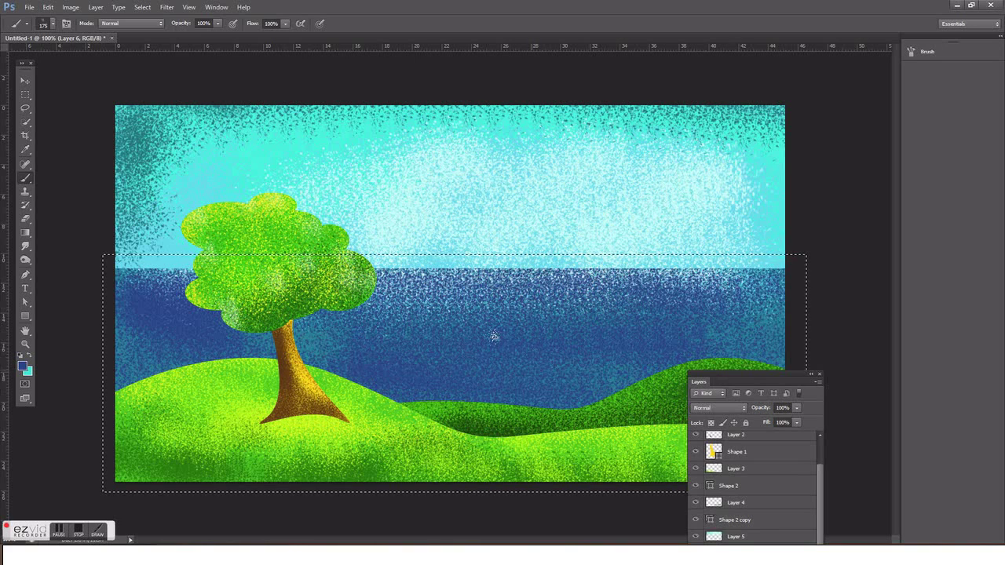
Step: Drop the sea selection and reposition the Layers panel higher up
{"action": "key", "text": "ctrl+d"}
{"action": "key", "text": "v"}
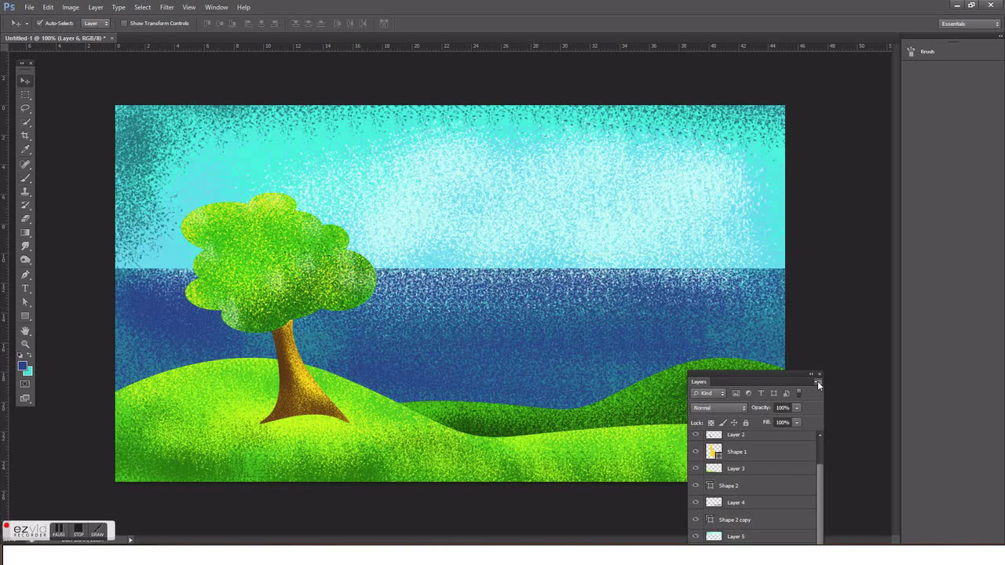
{"action": "left_click", "coordinate": [819, 373]}
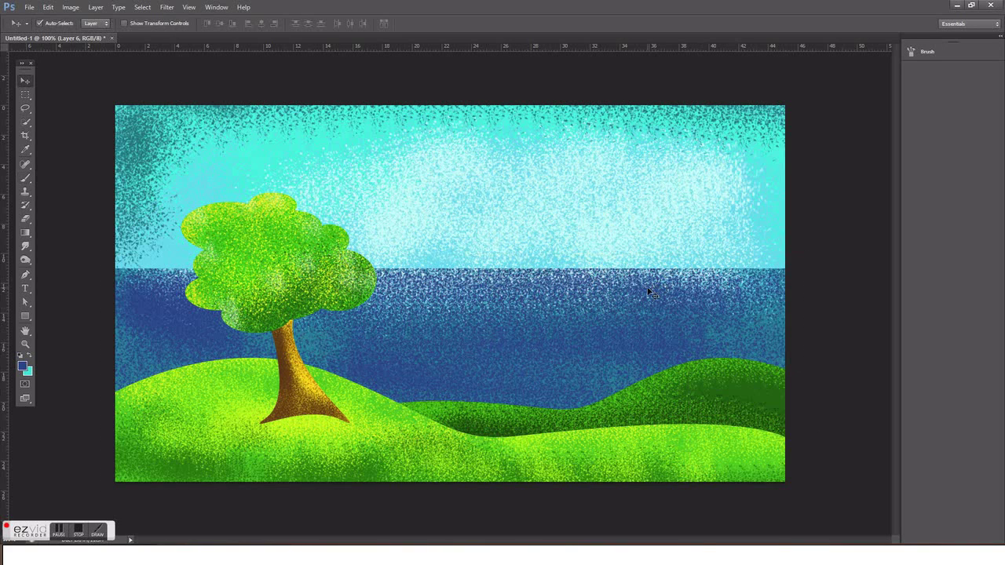
{"action": "key", "text": "F7"}
{"action": "left_click_drag", "start_coordinate": [732, 375], "coordinate": [746, 289]}
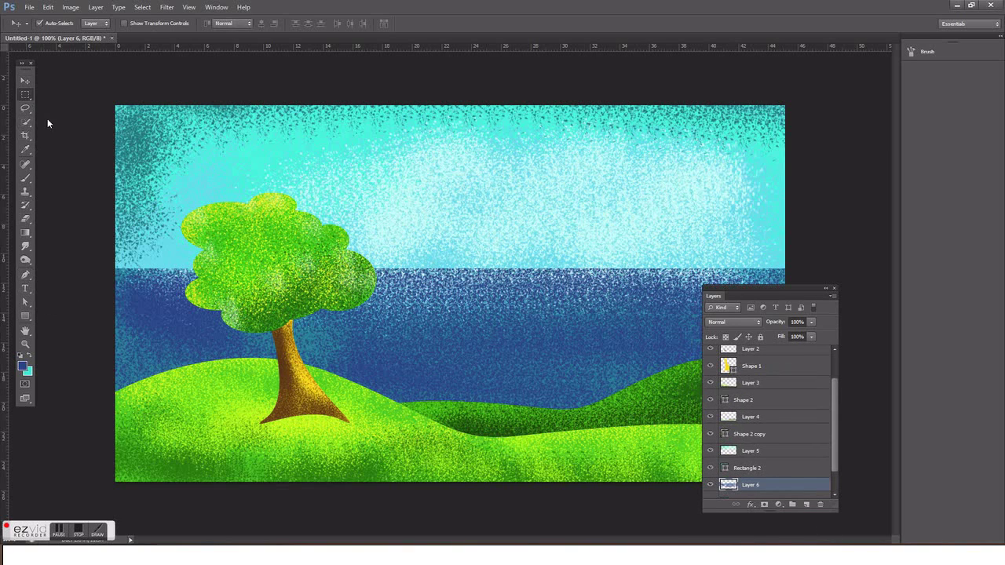
Step: Select a circle in the sky for the sun and add a new empty layer
{"action": "left_click", "coordinate": [25, 94]}
{"action": "left_click_drag", "start_coordinate": [449, 185], "coordinate": [543, 270]}
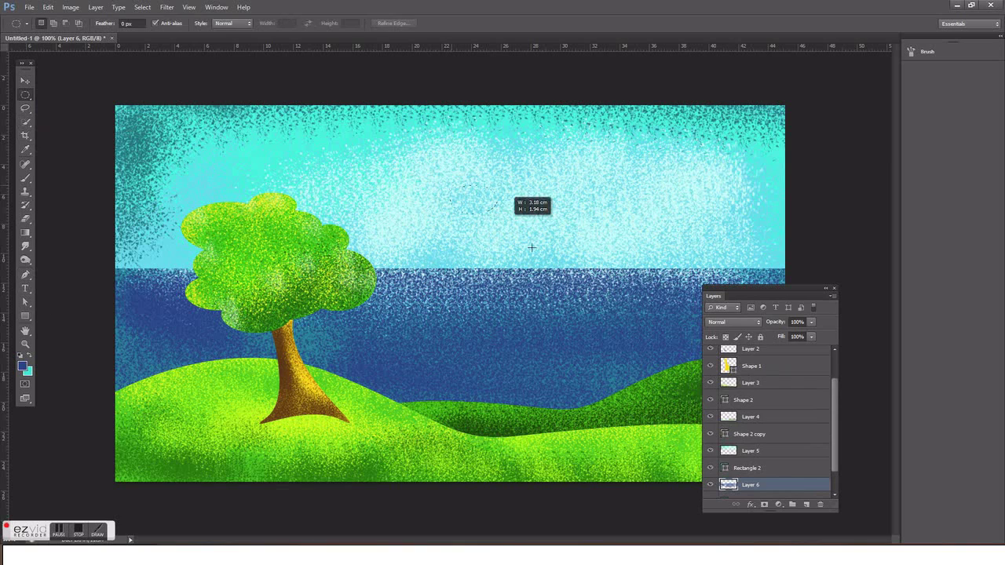
{"action": "scroll", "coordinate": [812, 387], "scroll_direction": "up", "scroll_amount": 2}
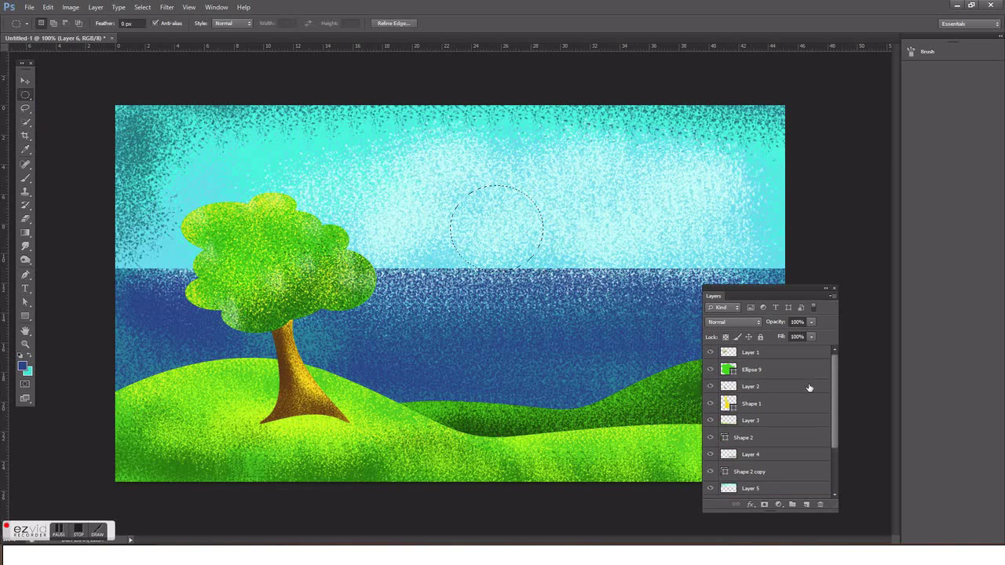
{"action": "left_click", "coordinate": [781, 353]}
{"action": "left_click", "coordinate": [807, 504]}
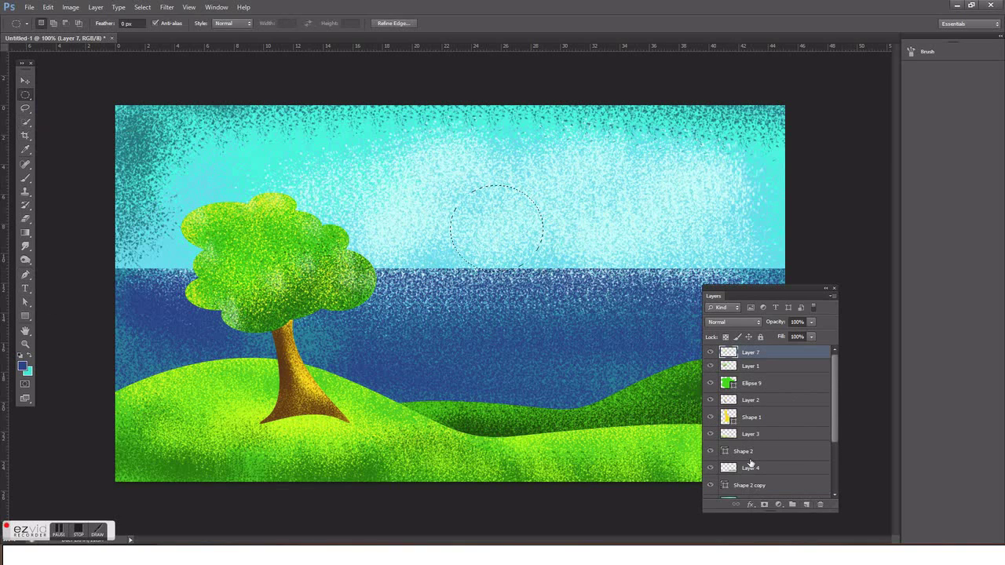
Step: Fill the circle with an orange foreground colour
{"action": "left_click", "coordinate": [23, 366]}
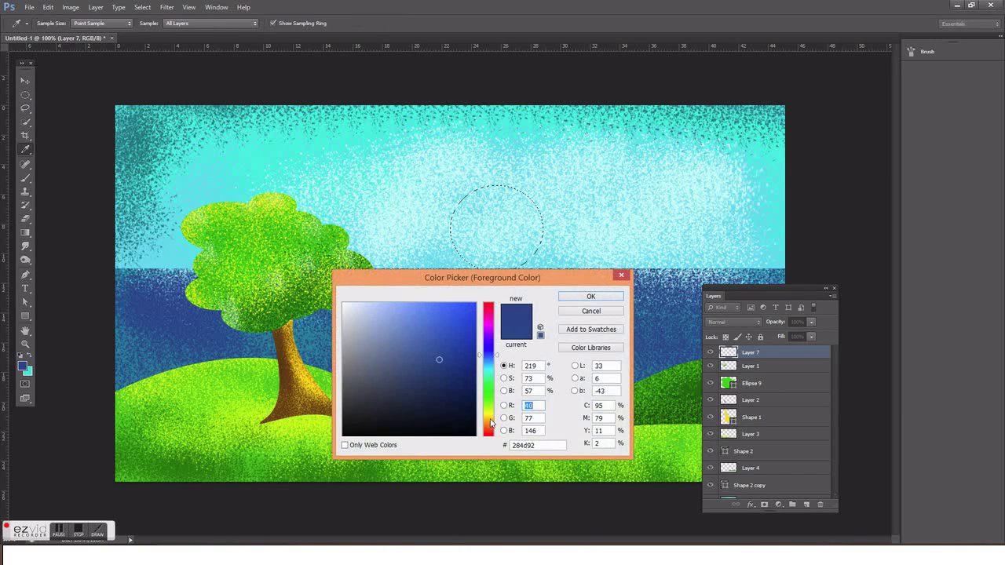
{"action": "left_click", "coordinate": [488, 419]}
{"action": "left_click", "coordinate": [590, 296]}
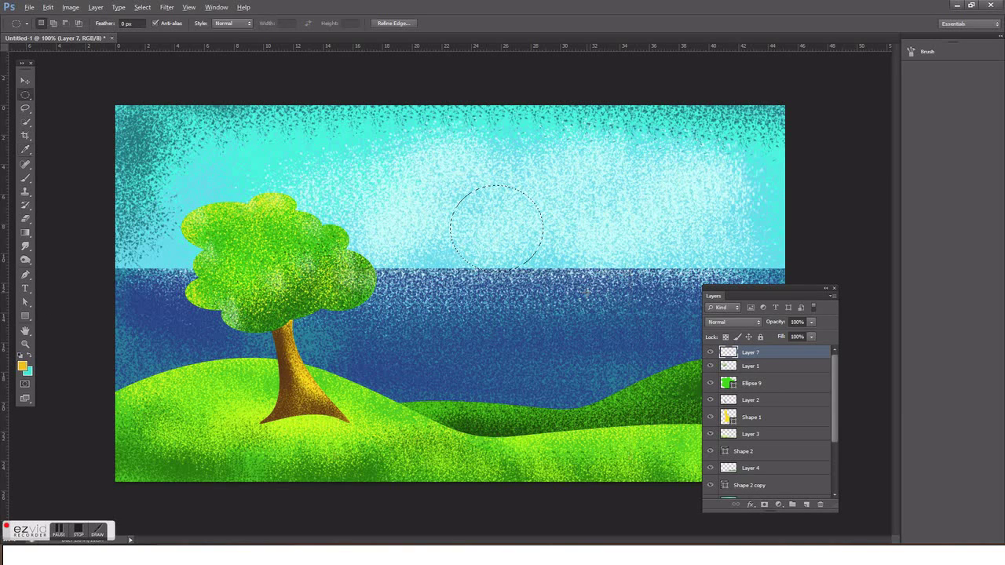
{"action": "key", "text": "alt+BackSpace"}
Step: Delete the sun's lower half and lower the half-sun onto the horizon
{"action": "mouse_move", "coordinate": [580, 313]}
{"action": "left_mouse_down"}
{"action": "mouse_move", "coordinate": [417, 249]}
{"action": "mouse_move", "coordinate": [562, 268]}
{"action": "left_mouse_up"}
{"action": "right_click", "coordinate": [25, 95]}
{"action": "left_click", "coordinate": [87, 92]}
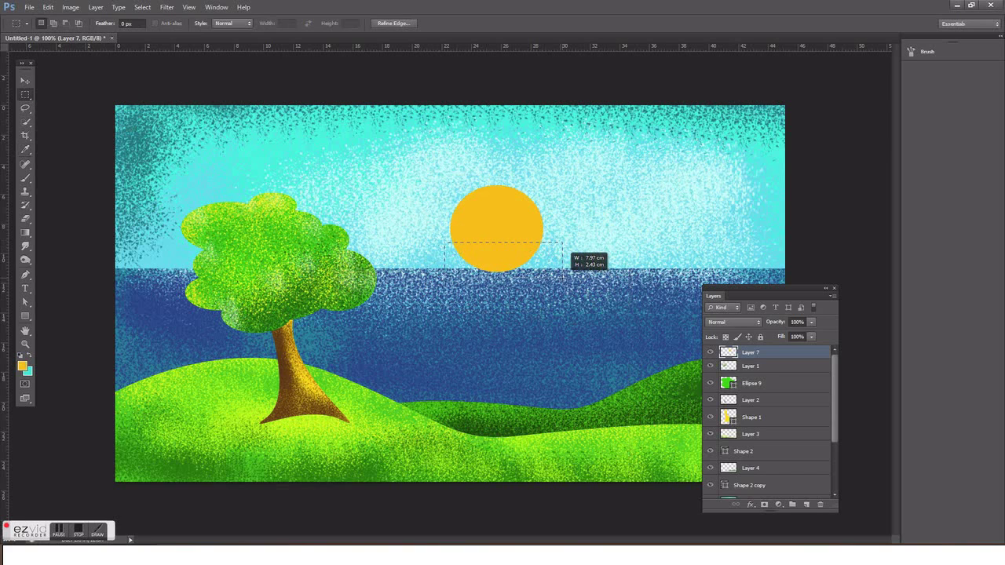
{"action": "key", "text": "Delete"}
{"action": "key", "text": "ctrl+d"}
{"action": "key", "text": "v"}
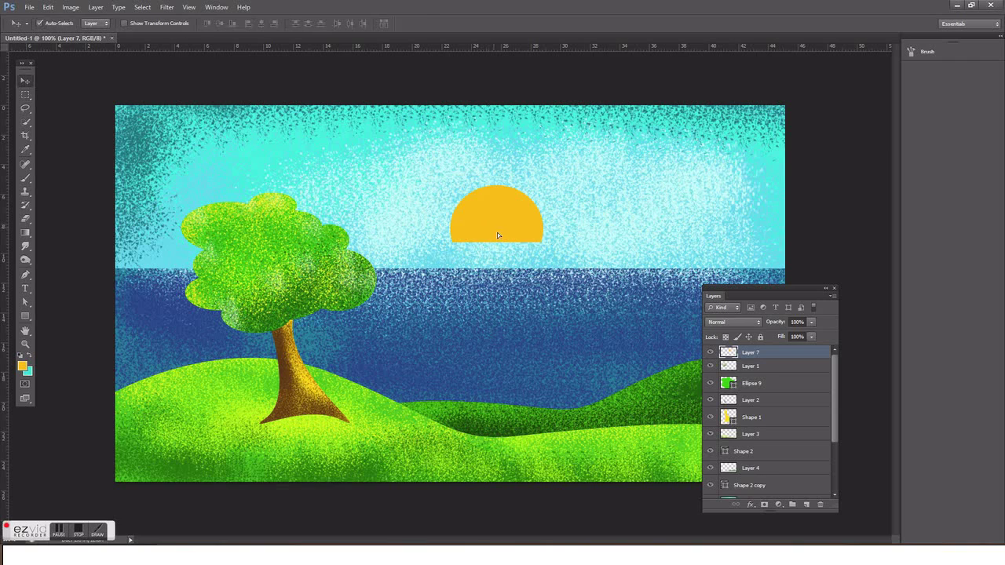
{"action": "left_click_drag", "start_coordinate": [494, 237], "coordinate": [512, 263]}
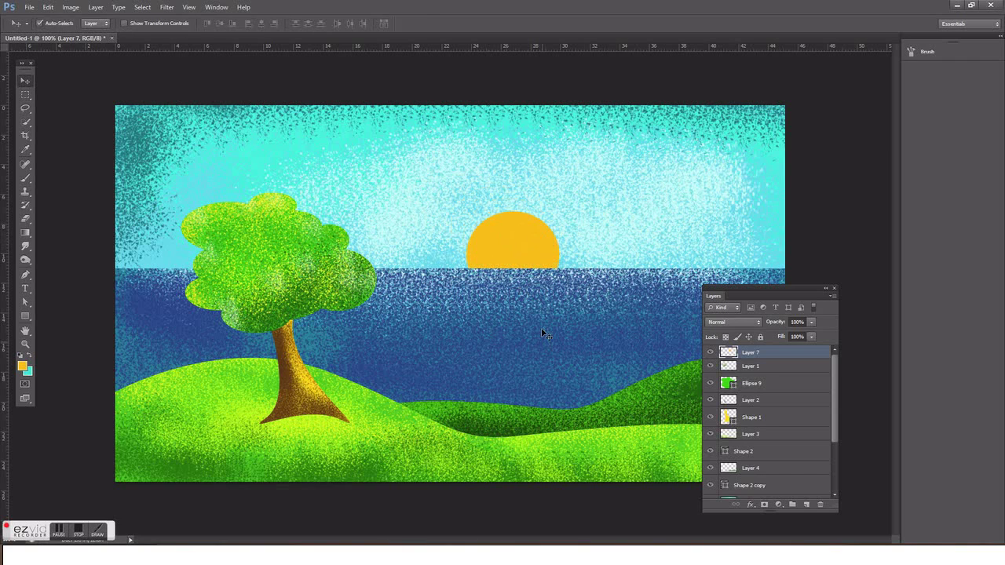
Step: Speckle bright yellow texture onto the sun on a new layer, brush size 100
{"action": "left_click", "coordinate": [729, 352], "text": "ctrl"}
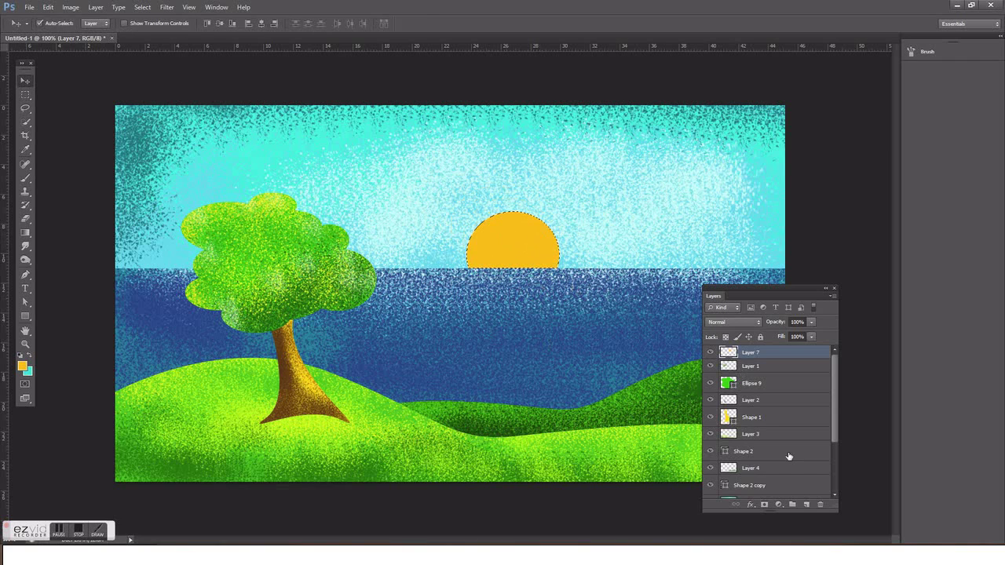
{"action": "left_click", "coordinate": [806, 504]}
{"action": "left_click", "coordinate": [23, 365]}
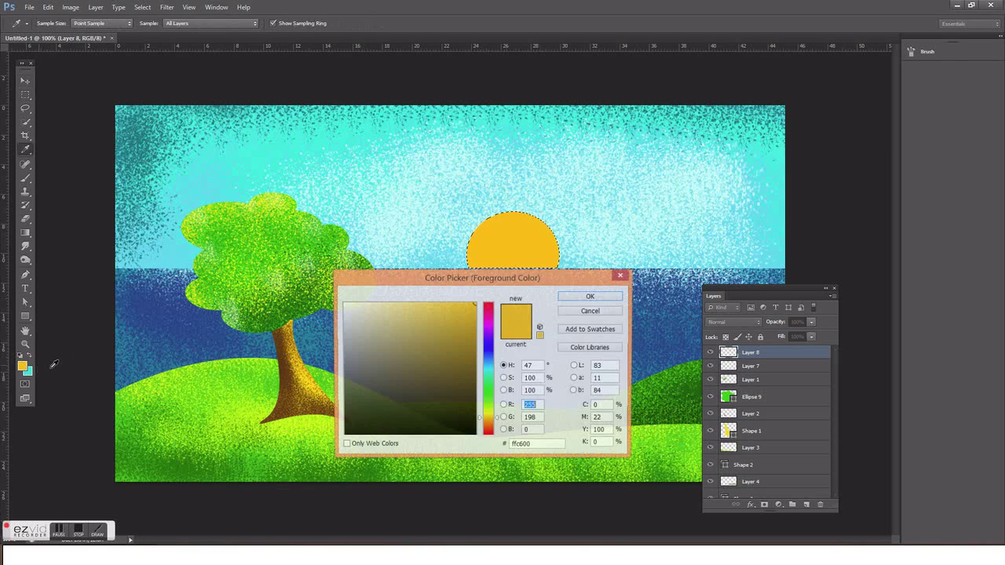
{"action": "left_click", "coordinate": [490, 412]}
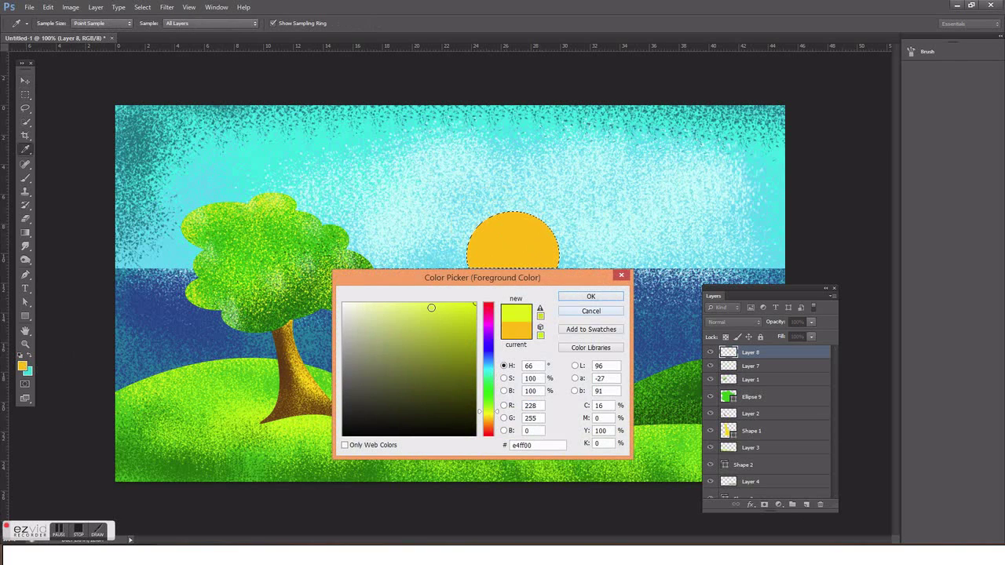
{"action": "left_click", "coordinate": [587, 302]}
{"action": "left_click_drag", "start_coordinate": [442, 191], "coordinate": [415, 213]}
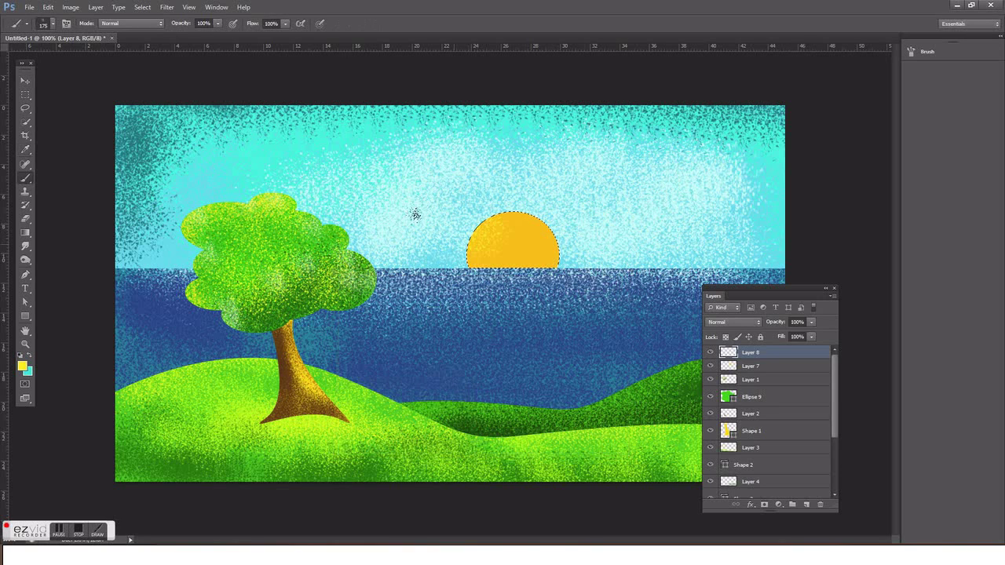
{"action": "key", "text": "bracketleft"}
{"action": "key", "text": "bracketleft"}
{"action": "key", "text": "bracketleft"}
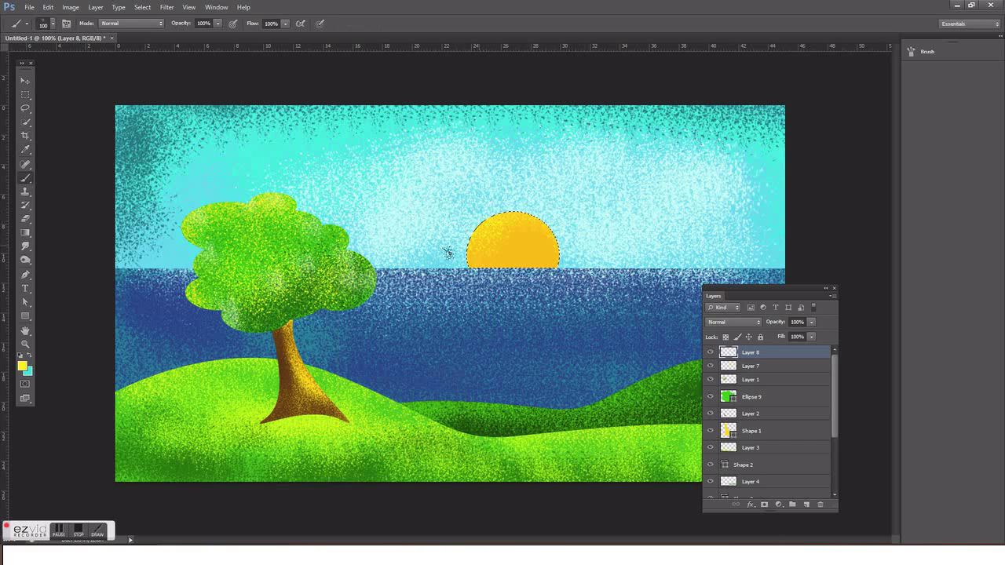
Step: Clear the sun selection and shift the Layers panel slightly left
{"action": "key", "text": "ctrl+d"}
{"action": "key", "text": "v"}
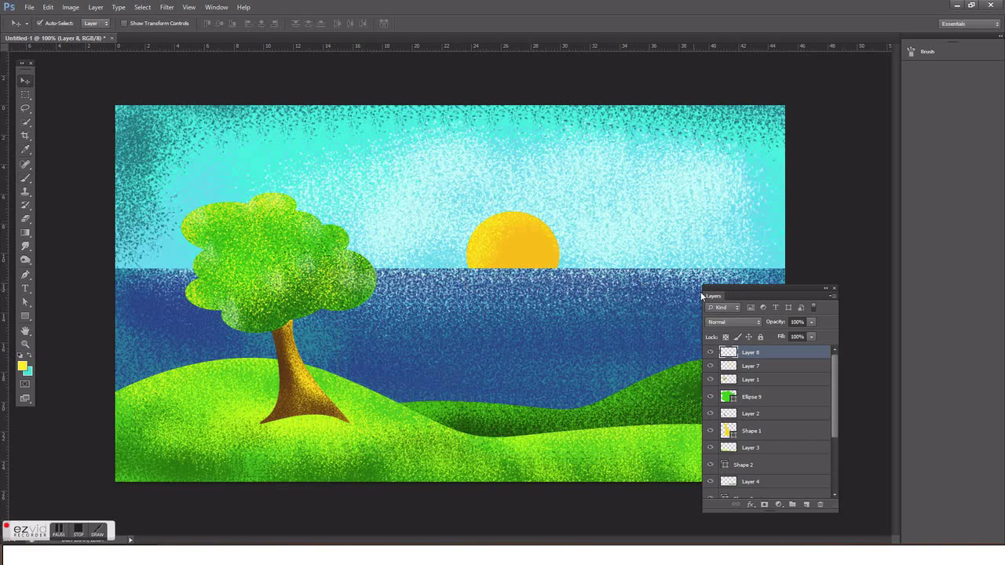
{"action": "left_click_drag", "start_coordinate": [727, 292], "coordinate": [709, 291]}
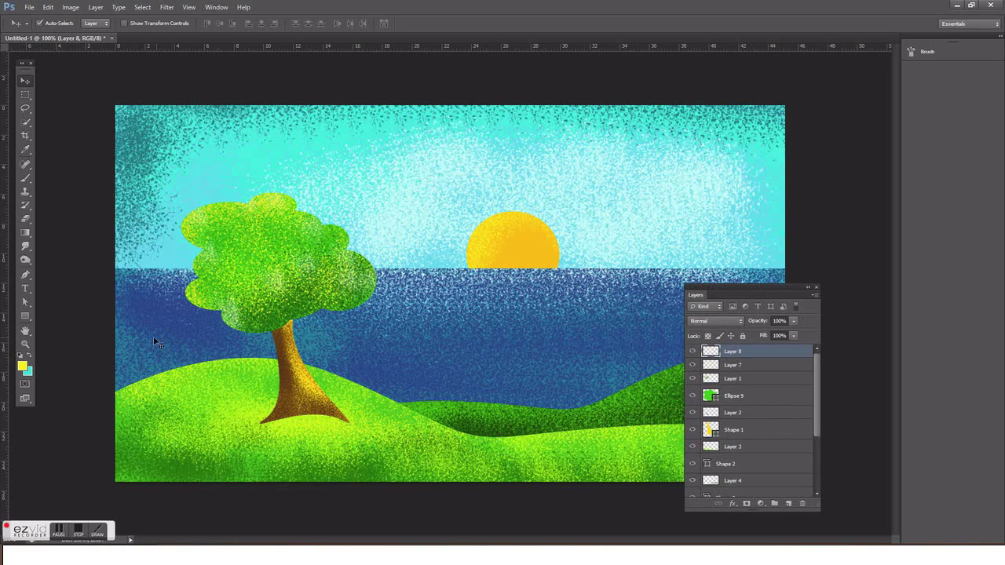
Step: Draw a yellow triangular ray from the sun's top to near the canvas top
{"action": "key", "text": "p"}
{"action": "left_click", "coordinate": [540, 220]}
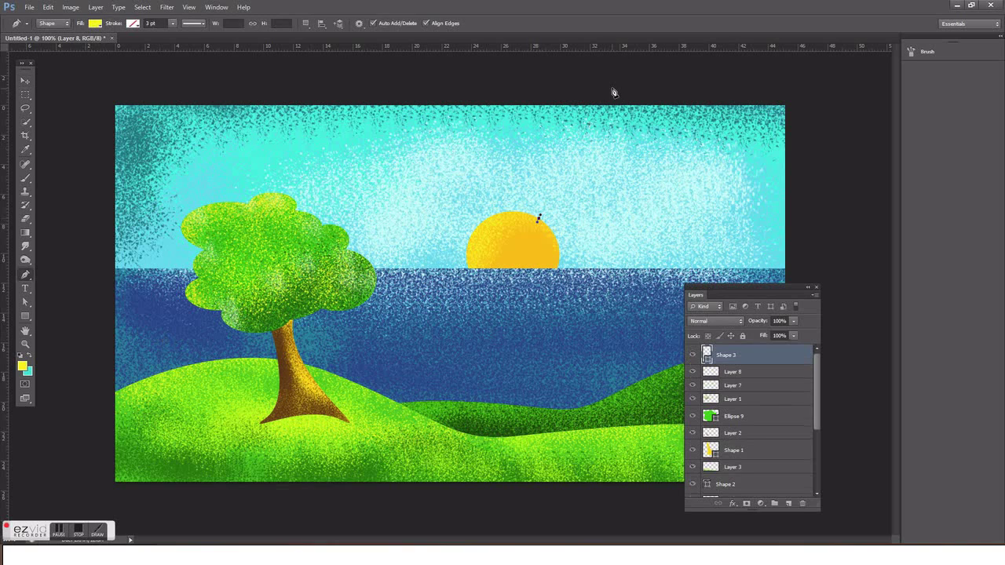
{"action": "left_click", "coordinate": [612, 88]}
{"action": "left_click", "coordinate": [644, 105]}
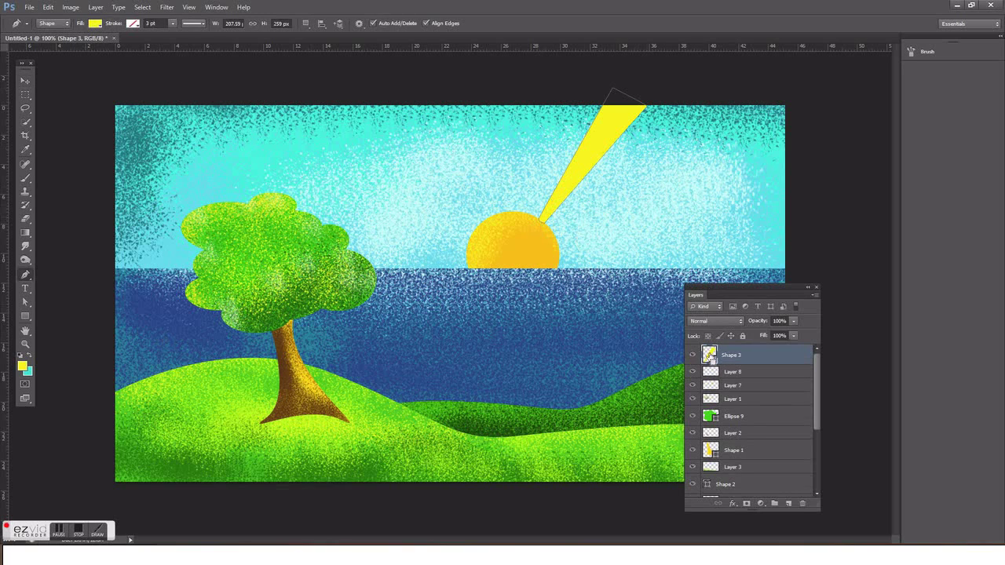
Step: Add Layer 9 over the ray's selection, pick an orange-yellow brush colour, then deselect
{"action": "left_click", "coordinate": [710, 355], "text": "ctrl"}
{"action": "left_click", "coordinate": [789, 503]}
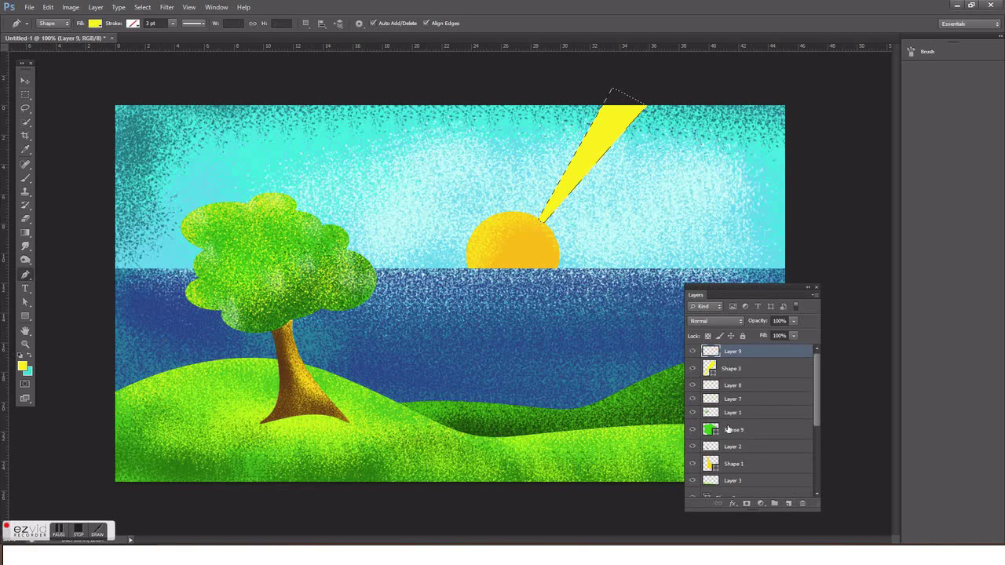
{"action": "key", "text": "b"}
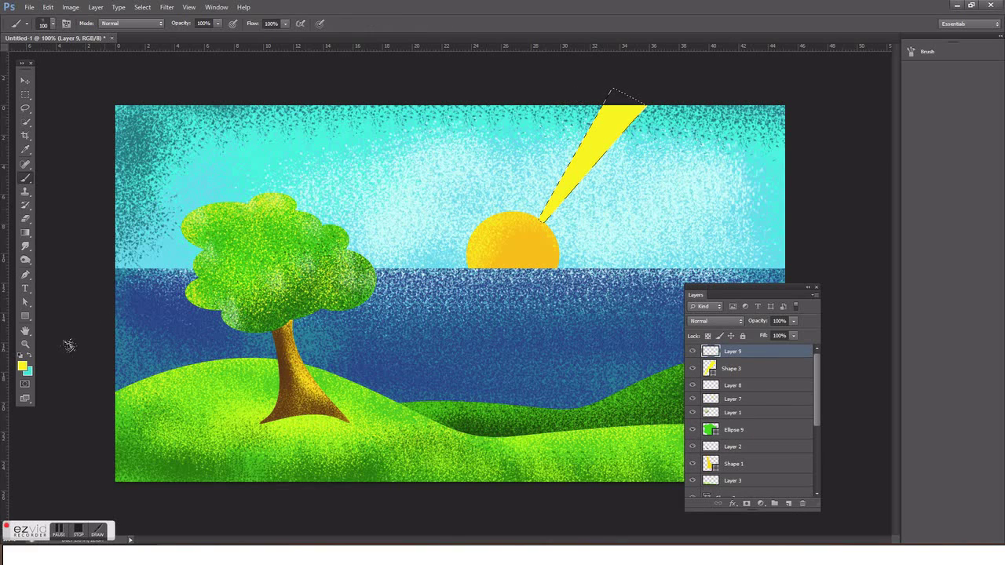
{"action": "left_click", "coordinate": [23, 365]}
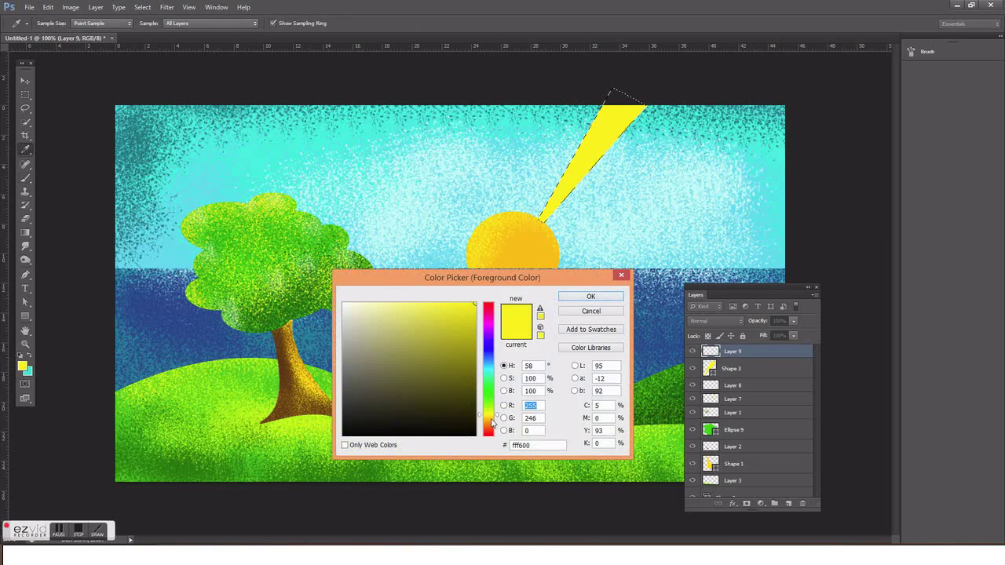
{"action": "left_click", "coordinate": [490, 419]}
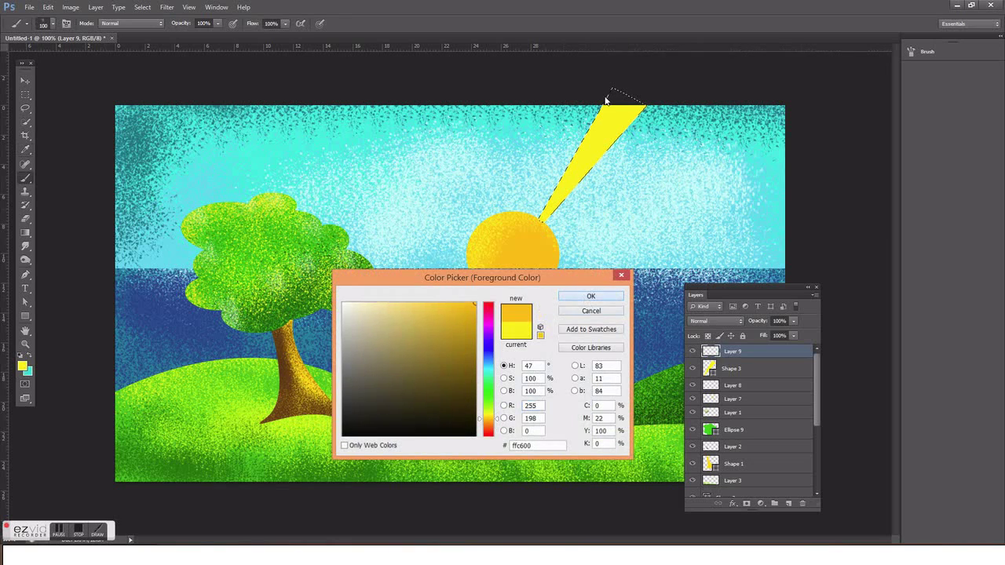
{"action": "key", "text": "Return"}
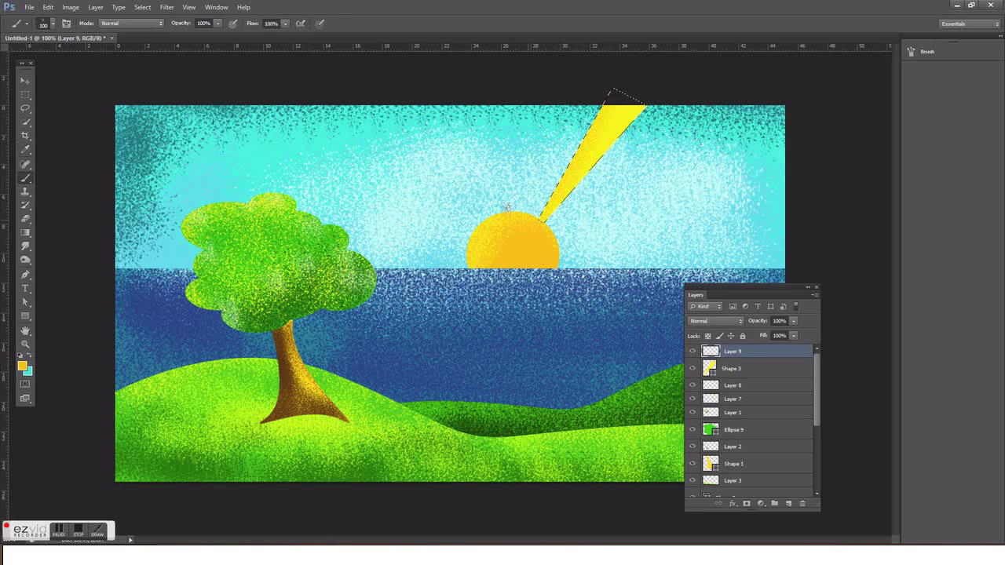
{"action": "key", "text": "ctrl+d"}
Step: Merge Shape 3 into Layer 9
{"action": "key", "text": "v"}
{"action": "left_click", "coordinate": [746, 374], "text": "shift"}
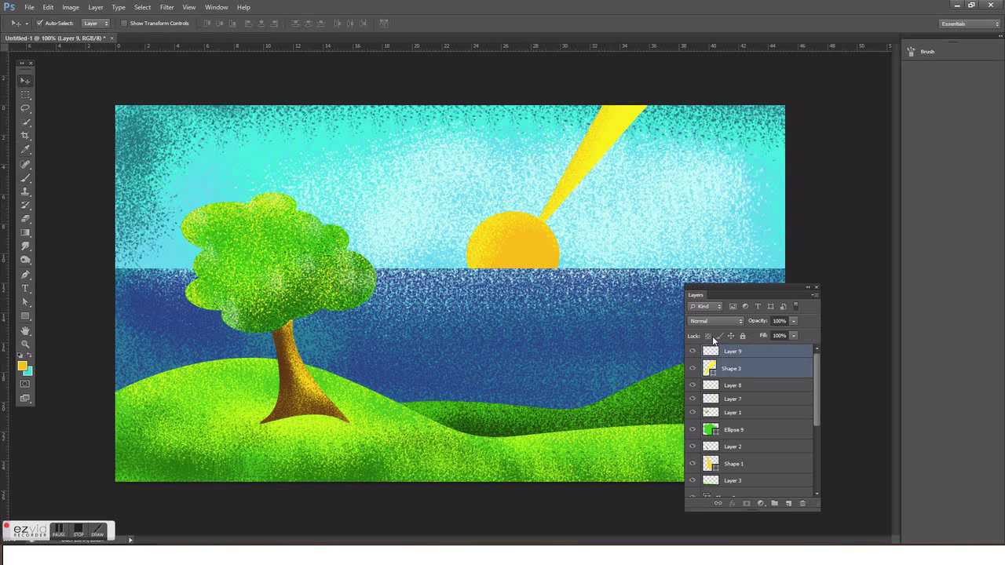
{"action": "key", "text": "ctrl+e"}
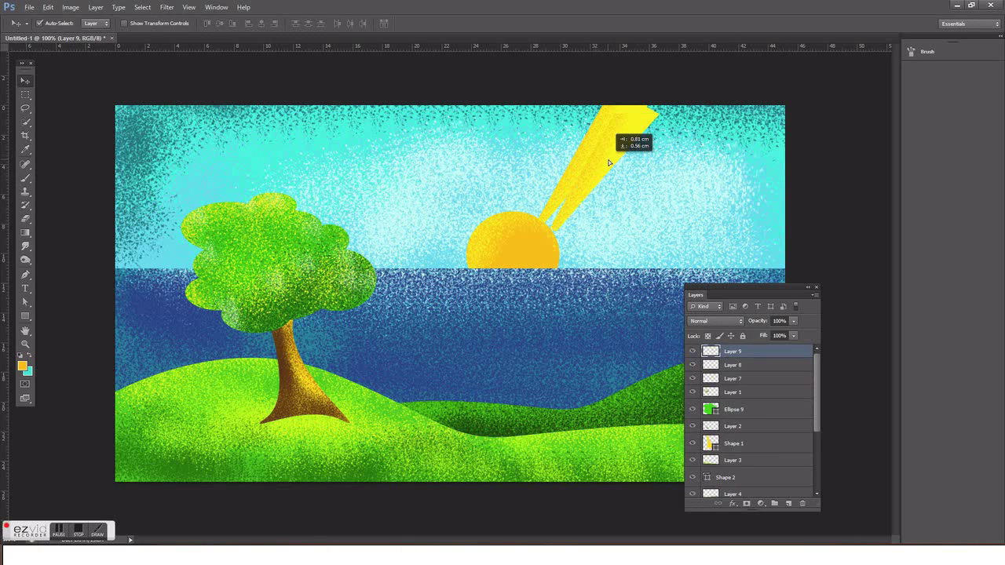
Step: Duplicate the ray, rotate the copy clockwise and place it down-right of the original
{"action": "left_click_drag", "start_coordinate": [596, 165], "coordinate": [611, 170]}
{"action": "key", "text": "ctrl+t"}
{"action": "left_click_drag", "start_coordinate": [700, 210], "coordinate": [712, 214]}
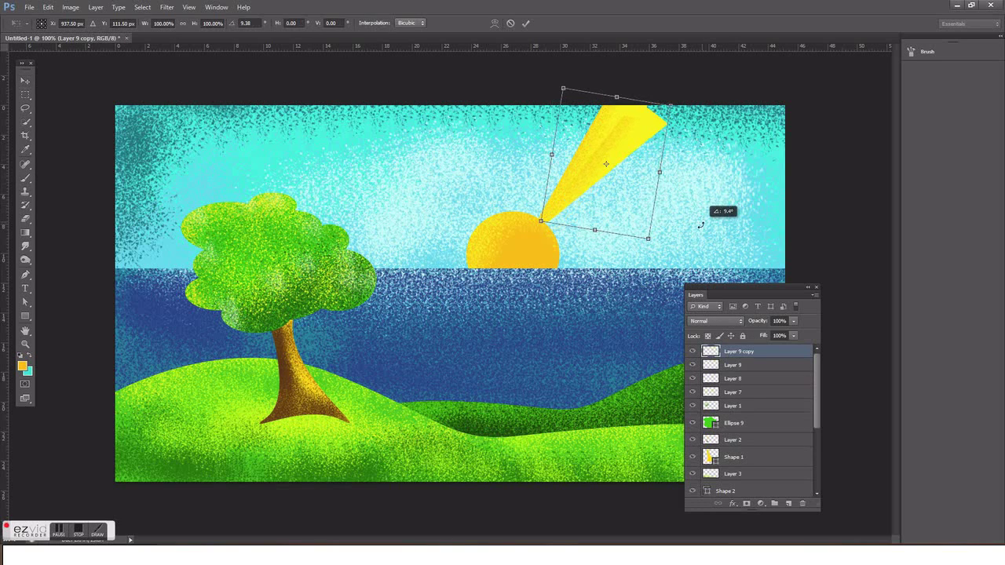
{"action": "key", "text": "Return"}
{"action": "left_click_drag", "start_coordinate": [618, 173], "coordinate": [632, 193]}
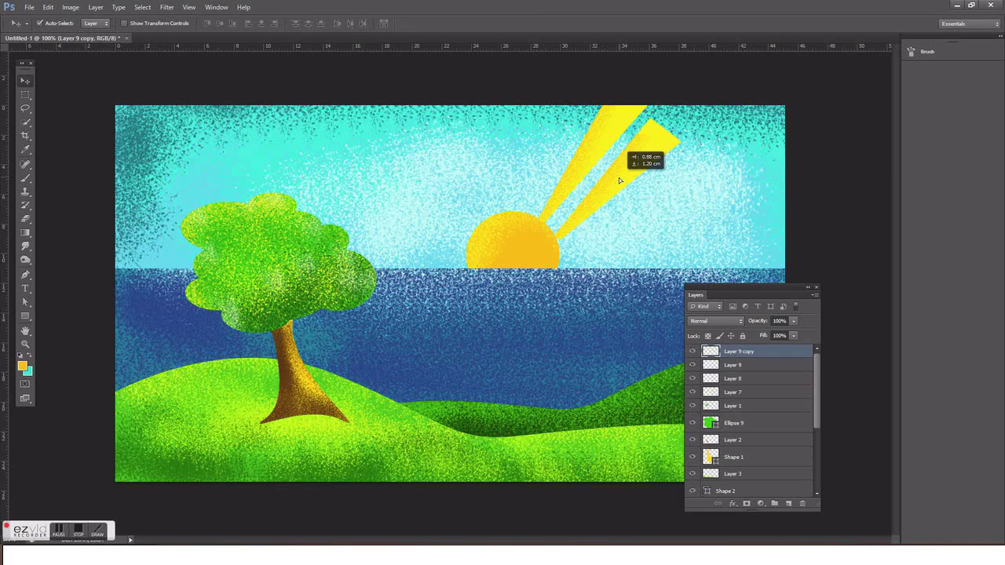
{"action": "key", "text": "ctrl+t"}
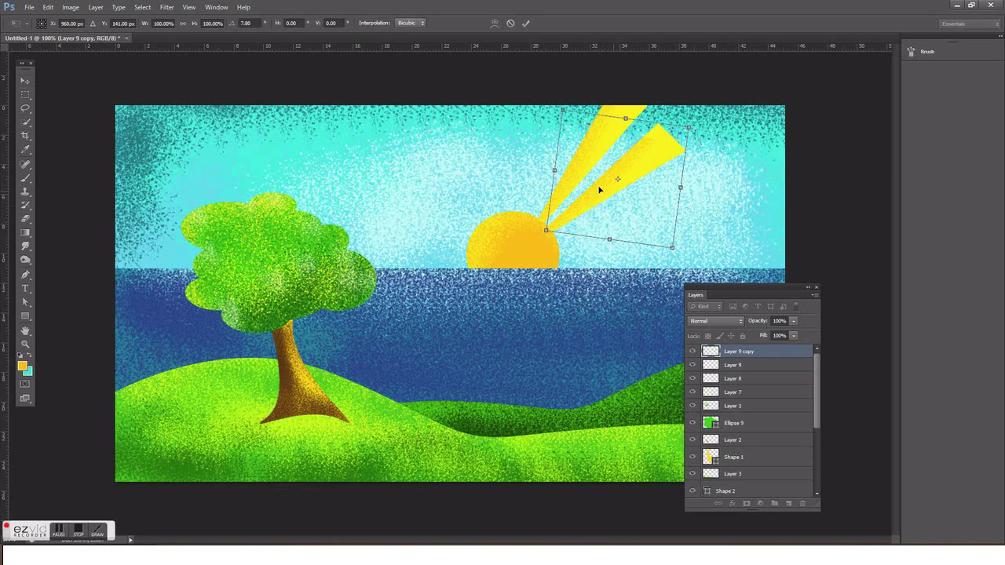
{"action": "key", "text": "Return"}
{"action": "left_click_drag", "start_coordinate": [603, 193], "coordinate": [684, 226]}
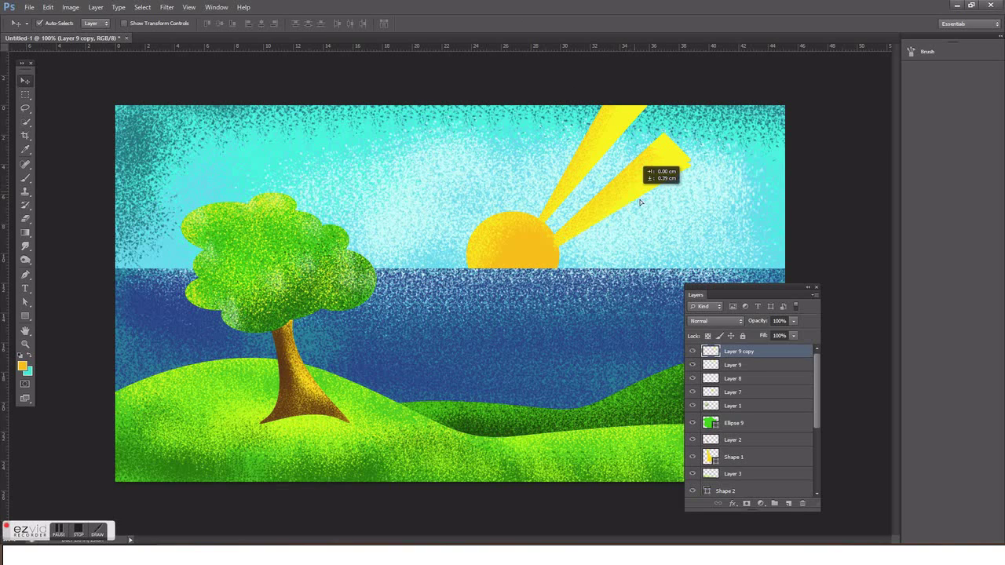
Step: Add a third ray rotated toward the horizon beside the sun, moved two levels down
{"action": "key", "text": "ctrl+t"}
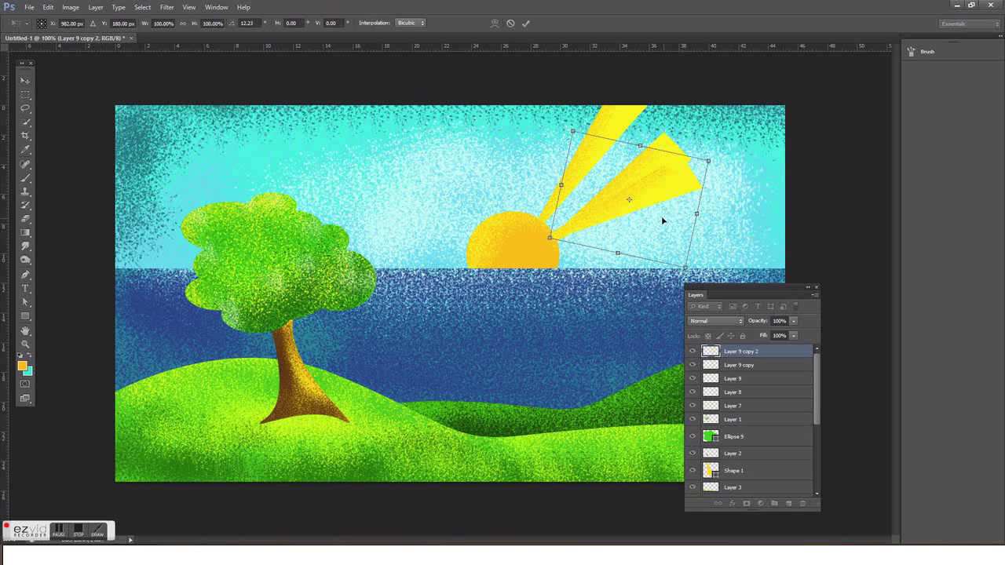
{"action": "key", "text": "Return"}
{"action": "left_click_drag", "start_coordinate": [620, 195], "coordinate": [658, 229]}
{"action": "key", "text": "ctrl+t"}
{"action": "left_click_drag", "start_coordinate": [758, 248], "coordinate": [775, 240]}
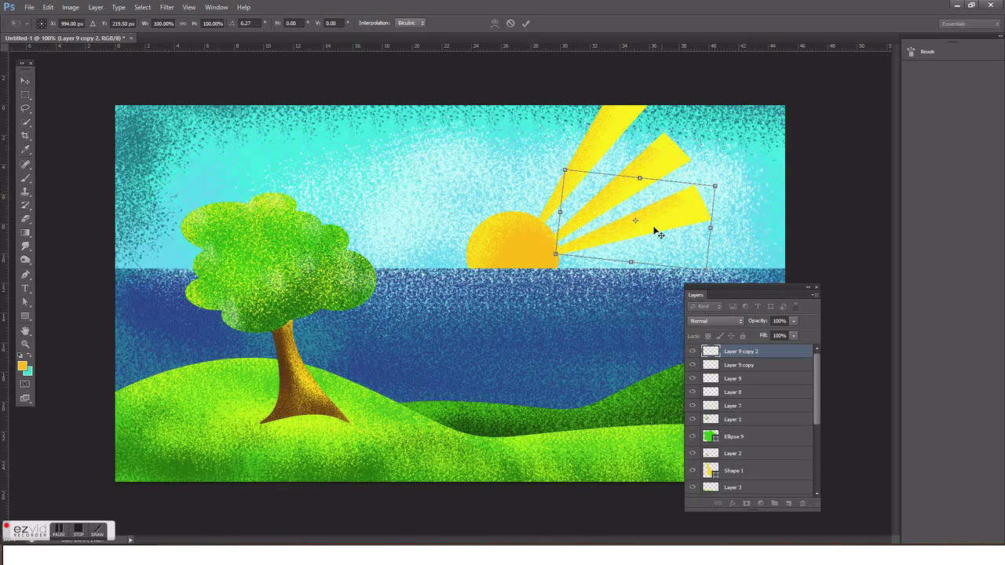
{"action": "key", "text": "Return"}
{"action": "left_click_drag", "start_coordinate": [655, 227], "coordinate": [650, 236]}
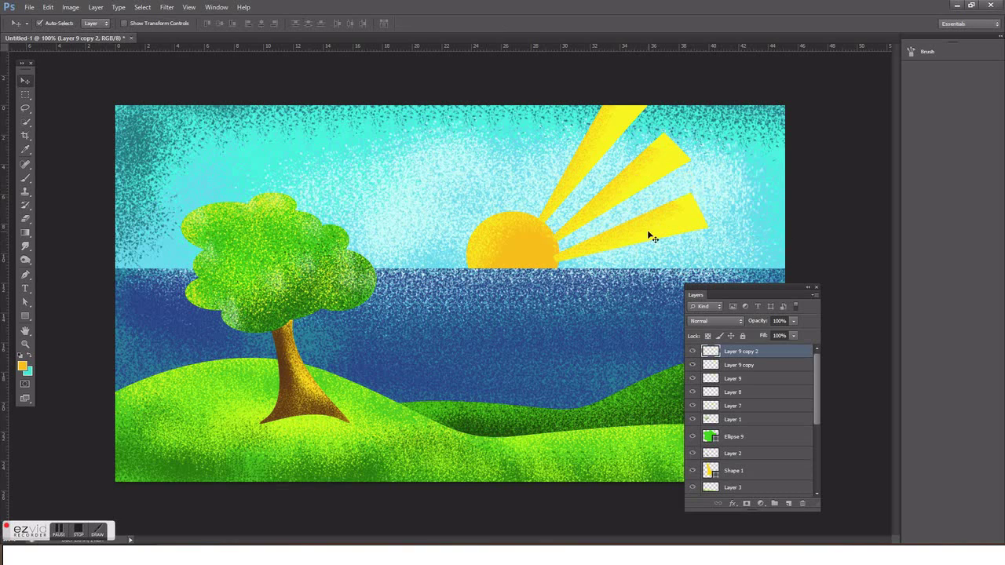
{"action": "key", "text": "ctrl+bracketleft"}
{"action": "key", "text": "ctrl+bracketleft"}
{"action": "key", "text": "ctrl+bracketleft"}
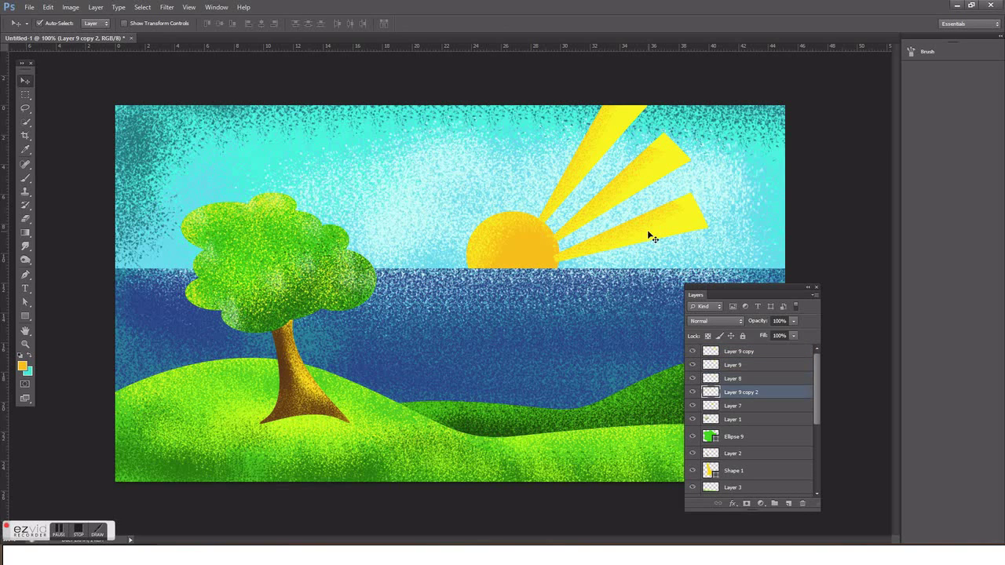
{"action": "key", "text": "ctrl+bracketleft"}
{"action": "key", "text": "ctrl+bracketleft"}
{"action": "key", "text": "ctrl+bracketleft"}
{"action": "key", "text": "ctrl+bracketleft"}
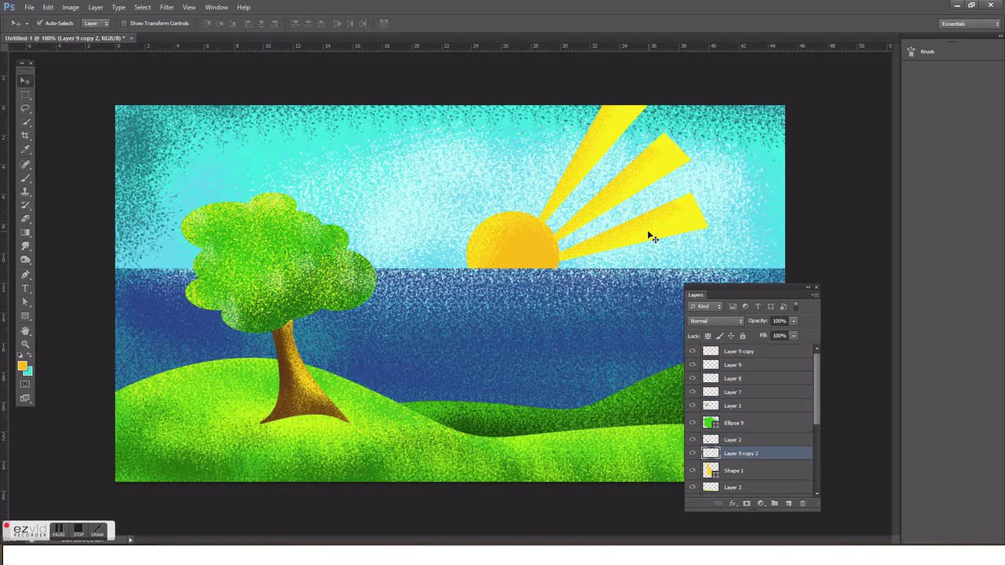
{"action": "left_click", "coordinate": [633, 183], "text": "shift"}
Step: Copy the three rays, rotate the copies to the sun's left side and send them down
{"action": "left_click", "coordinate": [596, 154], "text": "shift"}
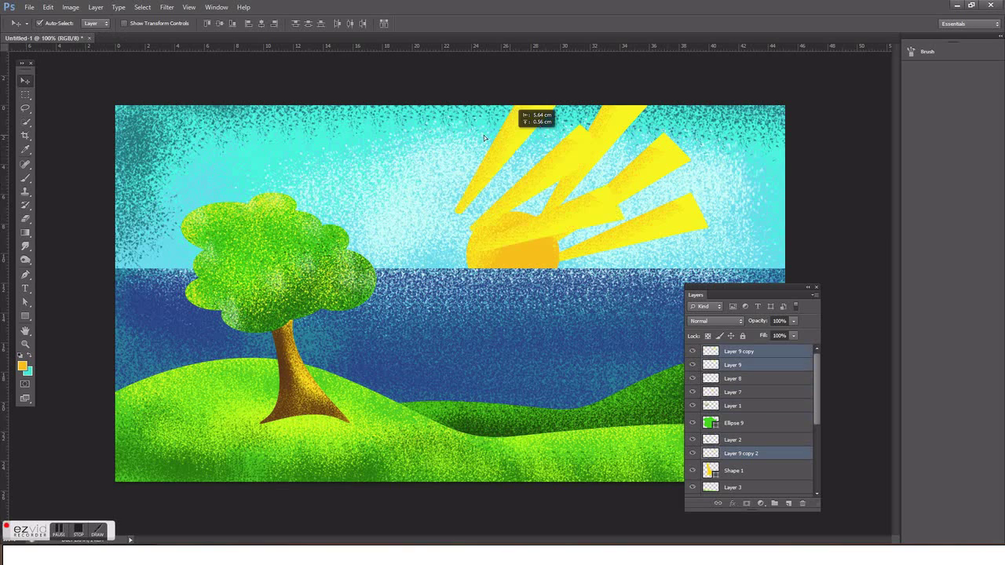
{"action": "left_click_drag", "start_coordinate": [596, 154], "coordinate": [495, 149]}
{"action": "key", "text": "ctrl+t"}
{"action": "left_click_drag", "start_coordinate": [620, 157], "coordinate": [503, 142]}
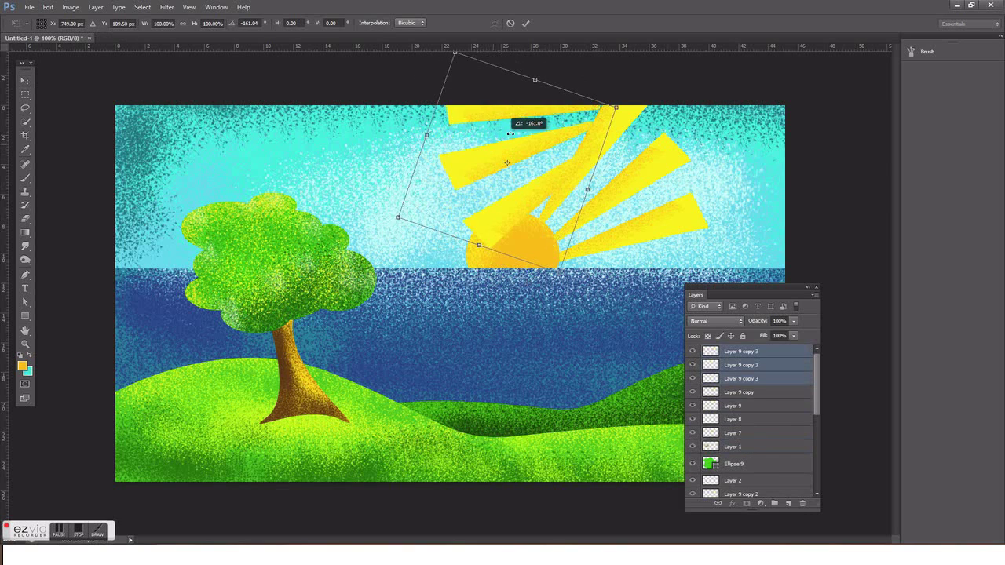
{"action": "mouse_move", "coordinate": [503, 142]}
{"action": "left_mouse_down"}
{"action": "mouse_move", "coordinate": [530, 128]}
{"action": "mouse_move", "coordinate": [542, 161]}
{"action": "mouse_move", "coordinate": [432, 208]}
{"action": "left_mouse_up"}
{"action": "key", "text": "Return"}
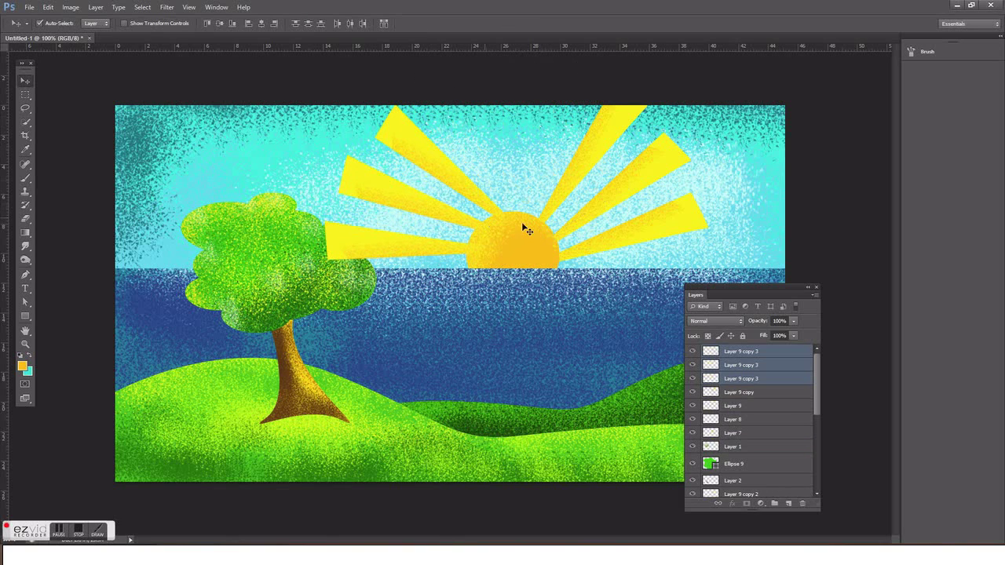
{"action": "key", "text": "ctrl+t"}
{"action": "mouse_move", "coordinate": [569, 239]}
{"action": "left_mouse_down"}
{"action": "mouse_move", "coordinate": [563, 255]}
{"action": "mouse_move", "coordinate": [559, 245]}
{"action": "left_mouse_up"}
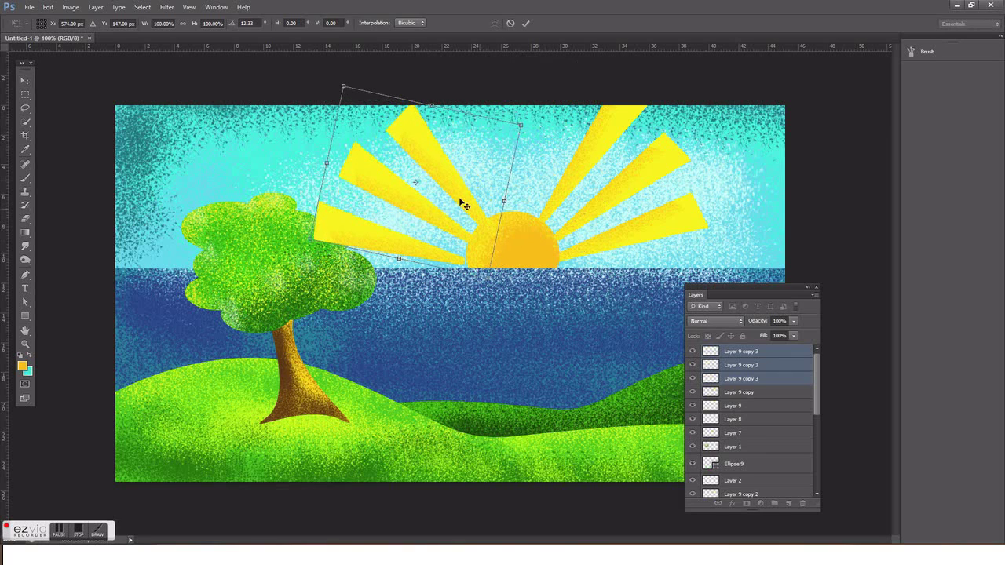
{"action": "key", "text": "Return"}
{"action": "left_click_drag", "start_coordinate": [457, 183], "coordinate": [462, 188]}
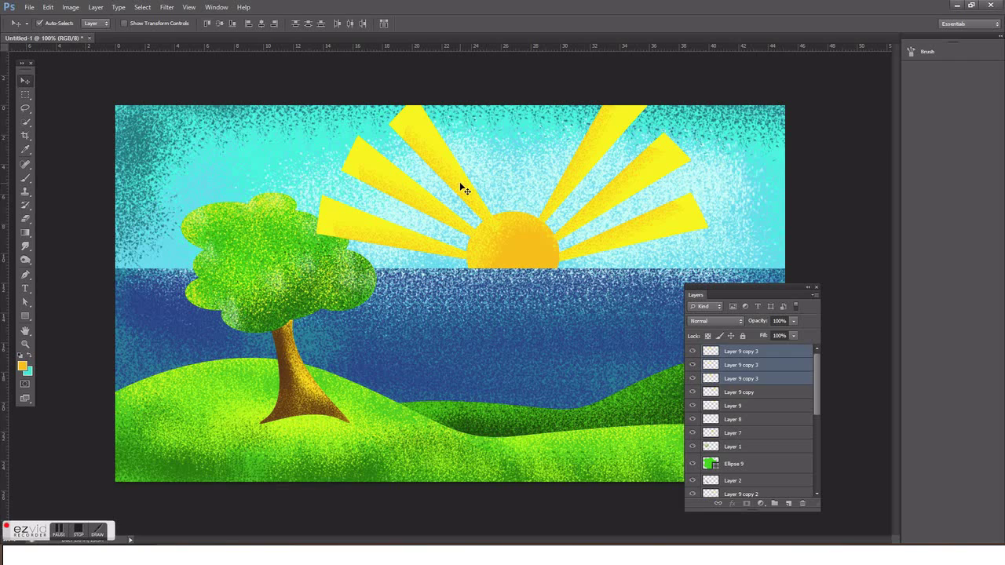
{"action": "key", "text": "ctrl+bracketleft"}
{"action": "key", "text": "ctrl+bracketleft"}
{"action": "key", "text": "ctrl+bracketleft"}
{"action": "key", "text": "ctrl+bracketleft"}
{"action": "key", "text": "ctrl+bracketleft"}
{"action": "key", "text": "ctrl+bracketleft"}
{"action": "key", "text": "ctrl+bracketleft"}
{"action": "key", "text": "ctrl+bracketleft"}
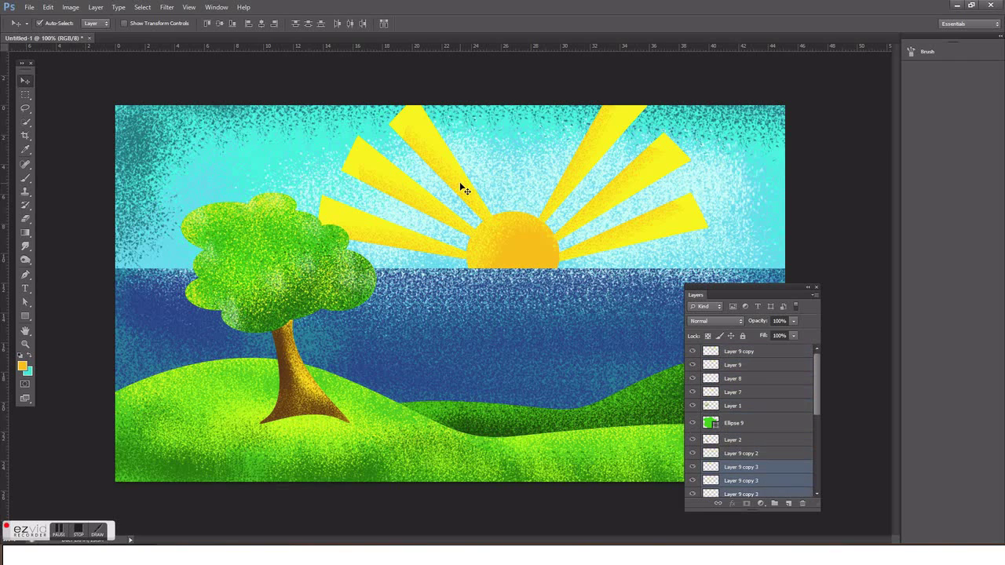
Step: Duplicate a ray, rotate it about 27 degrees and stand it upright above the sun
{"action": "left_click_drag", "start_coordinate": [462, 184], "coordinate": [505, 173]}
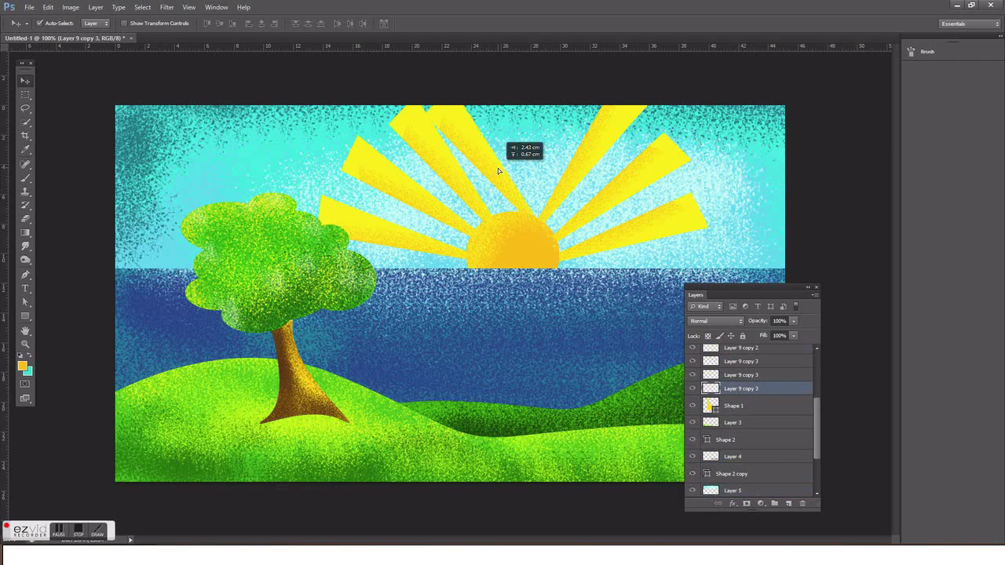
{"action": "key", "text": "ctrl+t"}
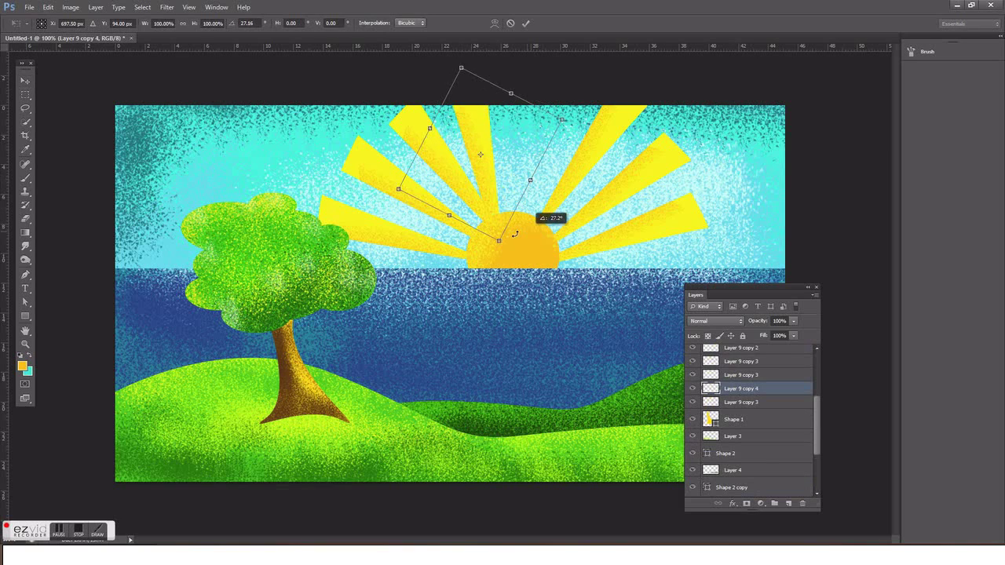
{"action": "left_click_drag", "start_coordinate": [569, 212], "coordinate": [515, 212]}
{"action": "key", "text": "Return"}
{"action": "left_click_drag", "start_coordinate": [503, 172], "coordinate": [518, 170]}
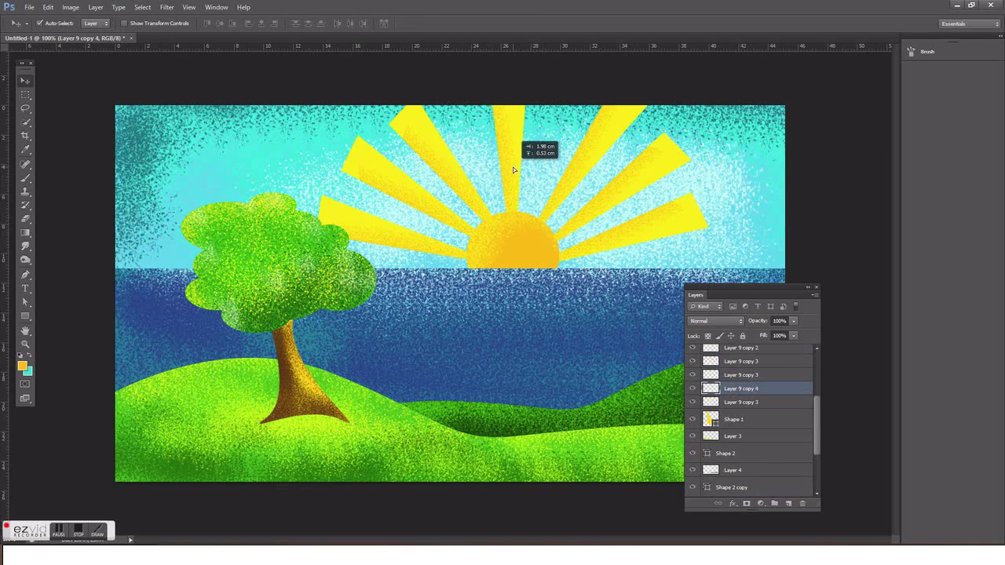
{"action": "left_click", "coordinate": [453, 177]}
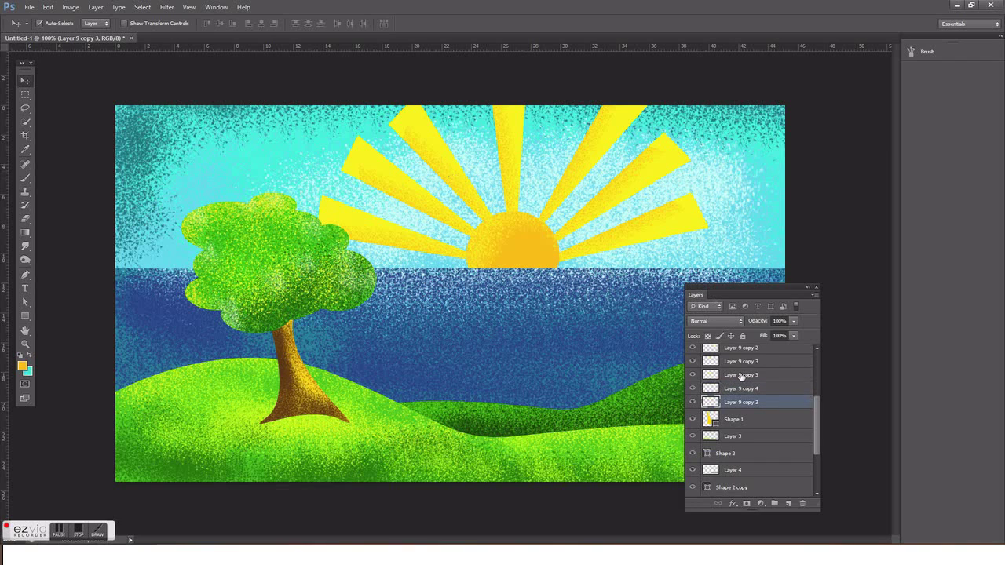
Step: Lower the opacity of all ray layers to about 87%
{"action": "left_click", "coordinate": [742, 353], "text": "shift"}
{"action": "left_click", "coordinate": [794, 321]}
{"action": "left_click_drag", "start_coordinate": [794, 334], "coordinate": [772, 334]}
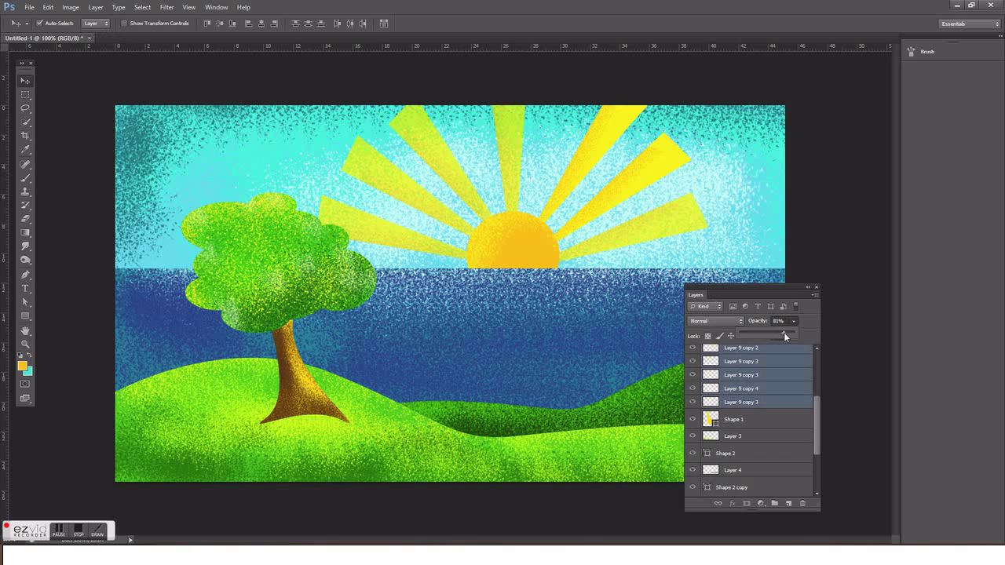
{"action": "left_click", "coordinate": [765, 361]}
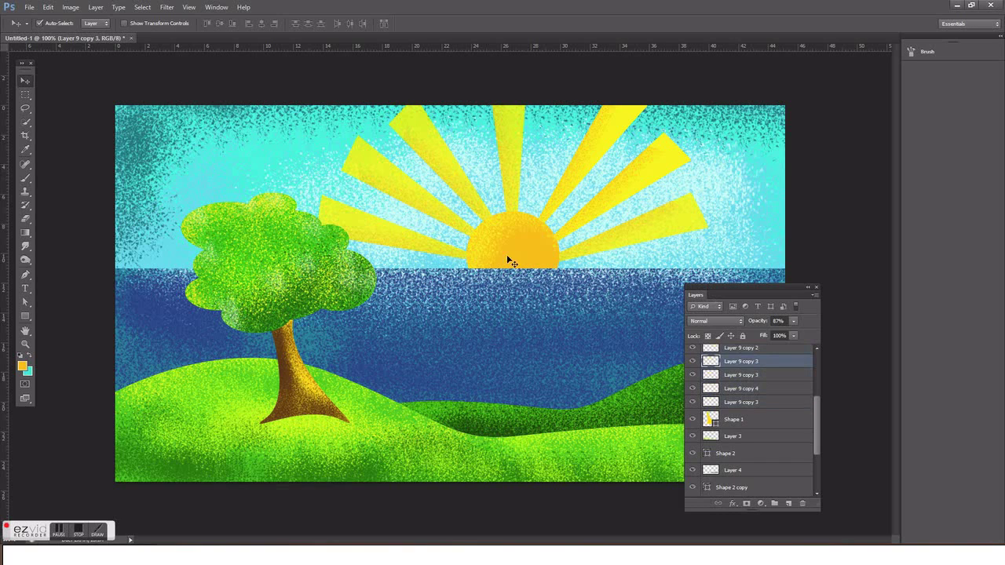
Step: Briefly pick and enlarge the Eraser, return to Move, and close the Layers list
{"action": "key", "text": "e"}
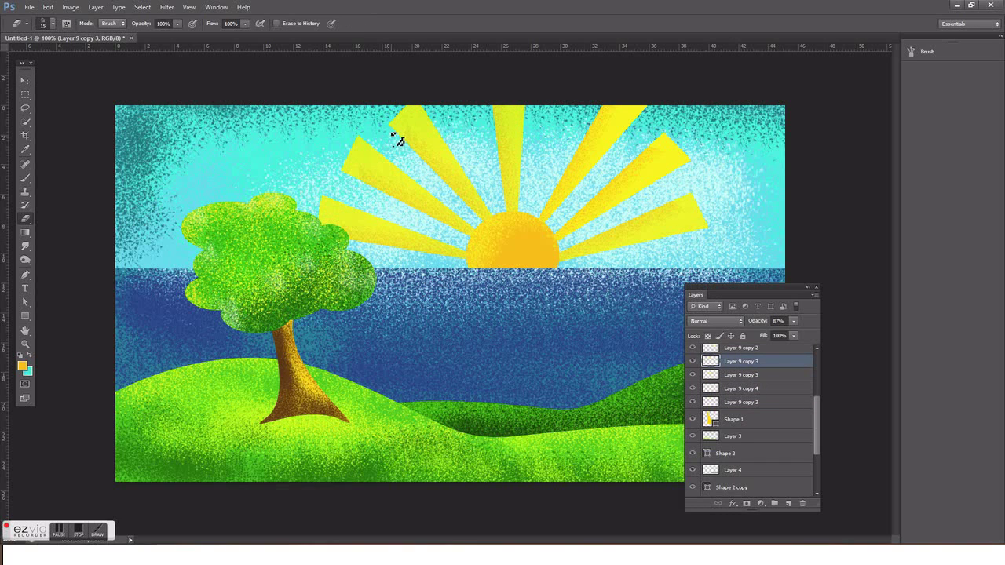
{"action": "key", "text": "bracketright"}
{"action": "key", "text": "bracketright"}
{"action": "key", "text": "bracketright"}
{"action": "key", "text": "v"}
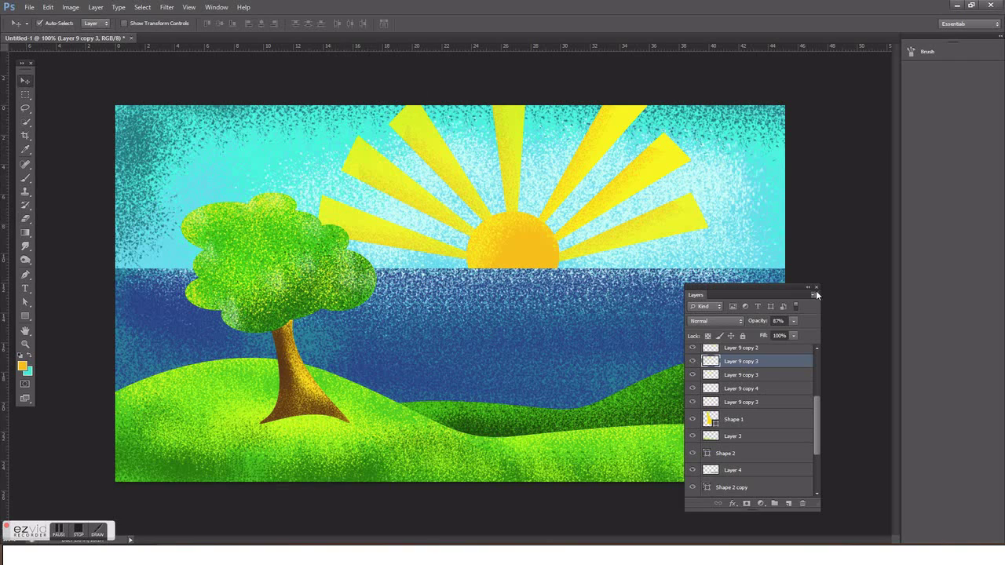
{"action": "left_click", "coordinate": [818, 288]}
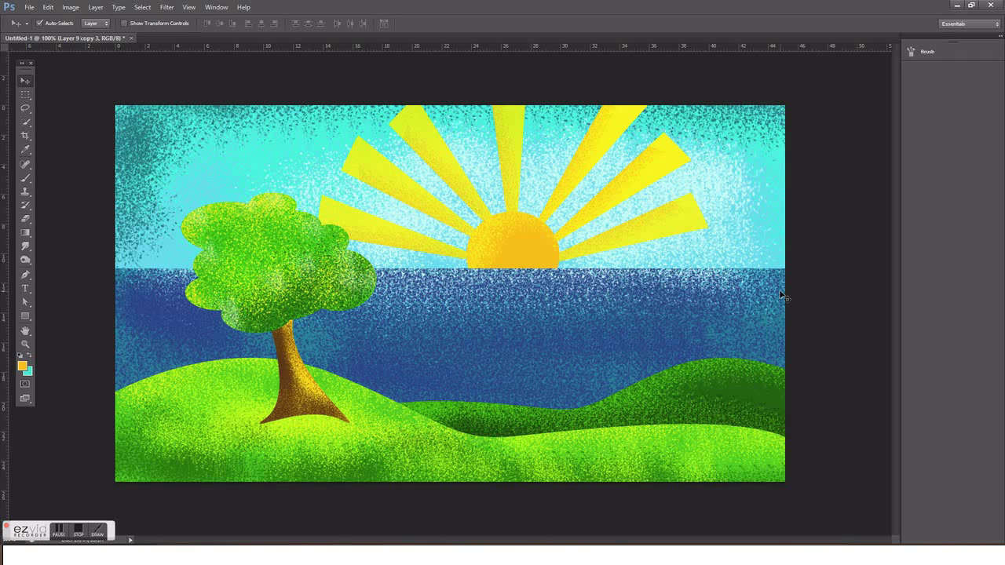